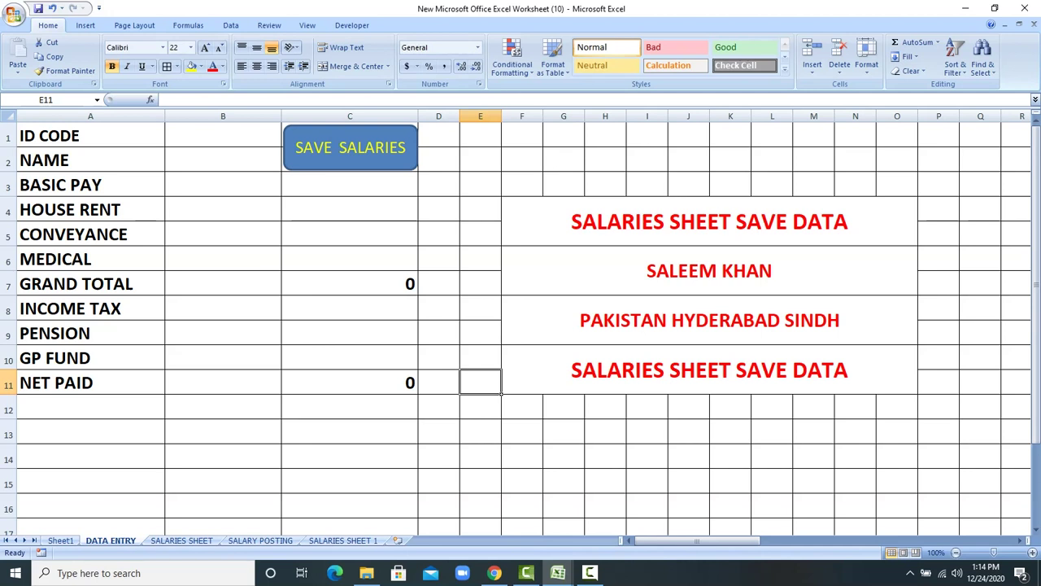
Step: Enter employee ID 101, the employee's name and basic pay 20000 in the form
click(280, 144)
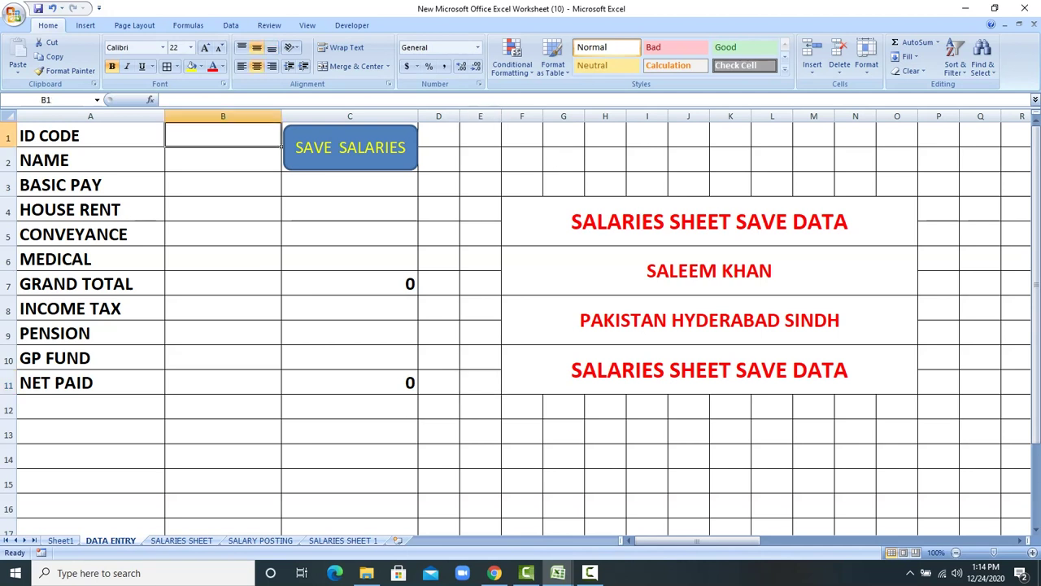
text(101)
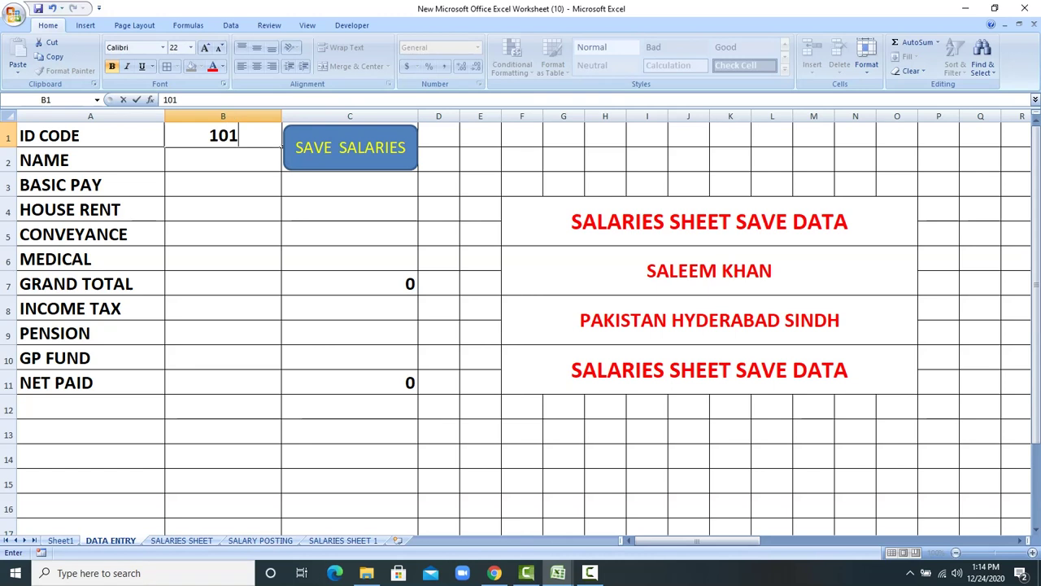
key(Return)
text(SALEEM)
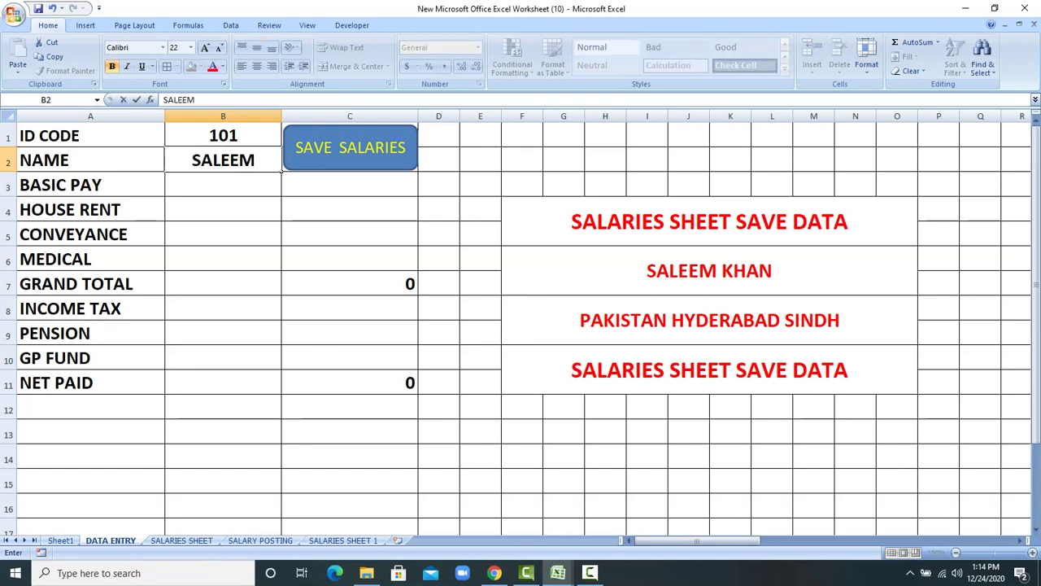
key(Return)
text(20000)
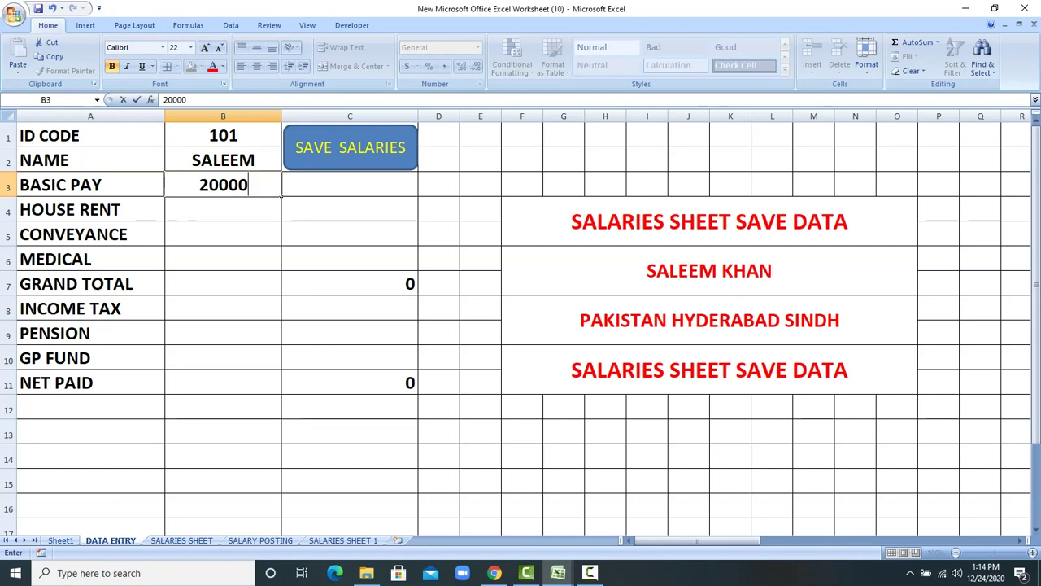
key(Return)
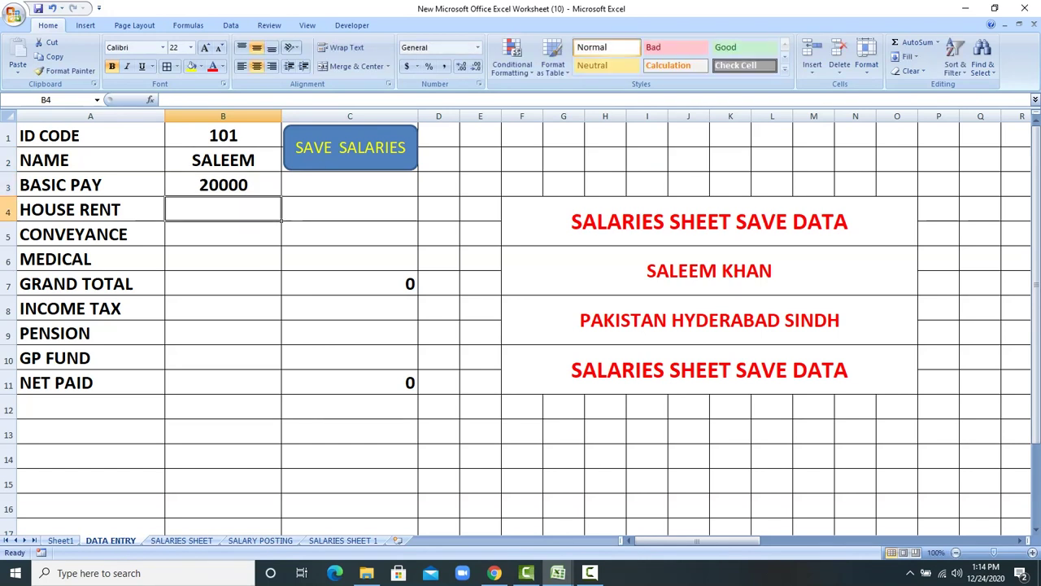
Step: Enter allowances: house rent 2000, conveyance 3000 and medical 3500
text(2000)
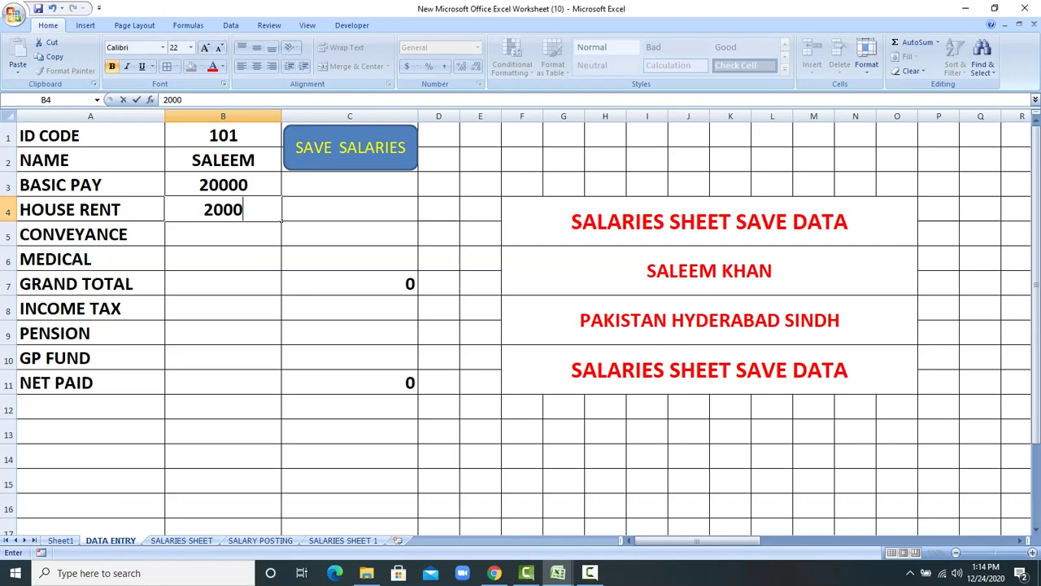
key(Return)
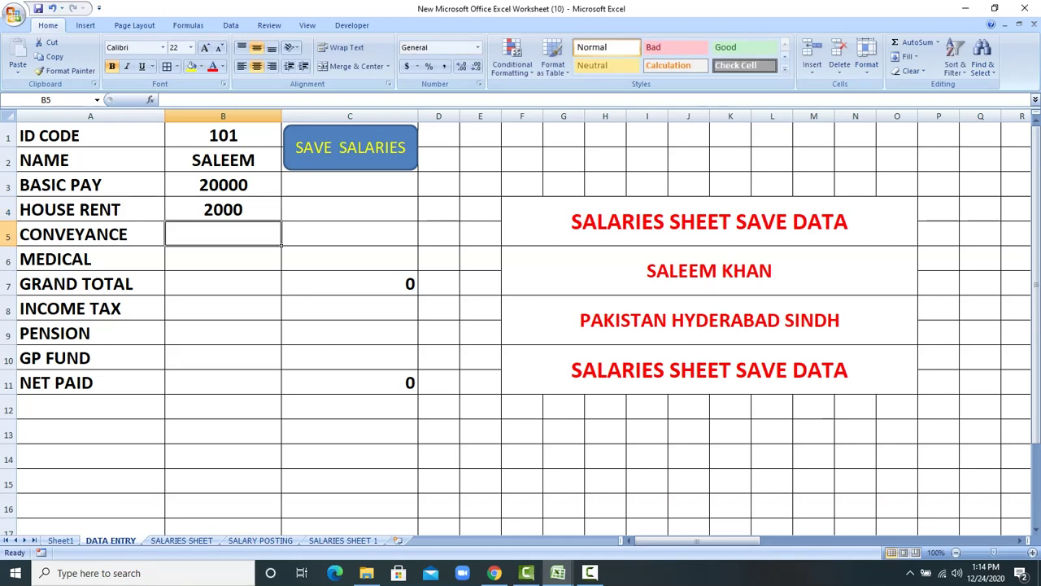
text(3000)
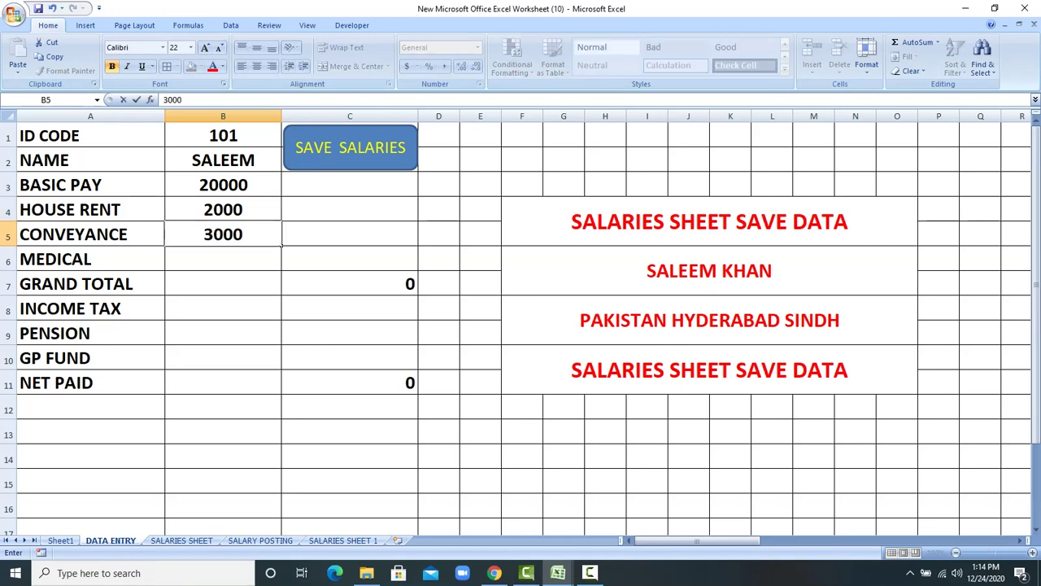
key(Return)
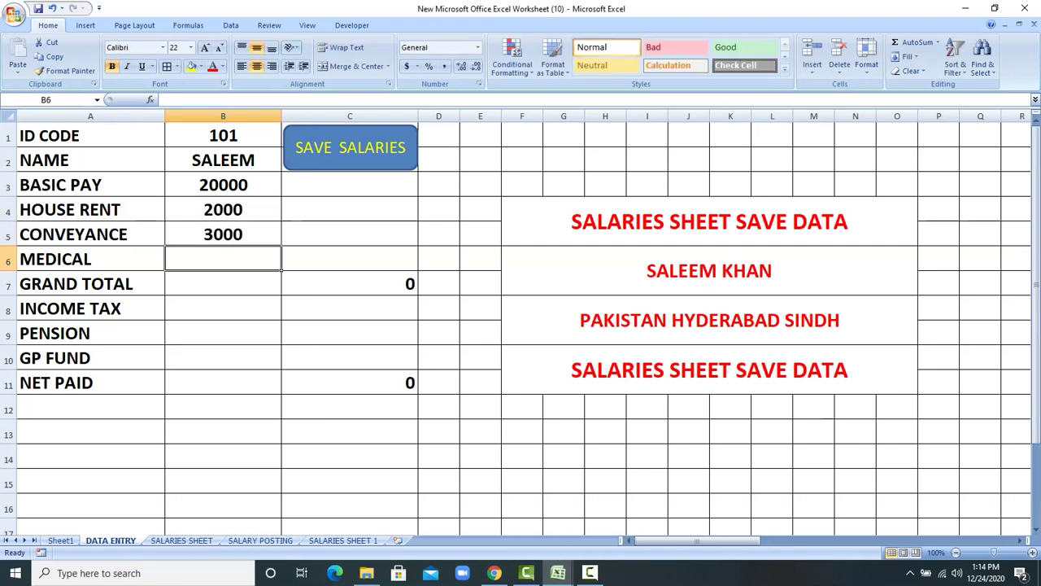
text(3500)
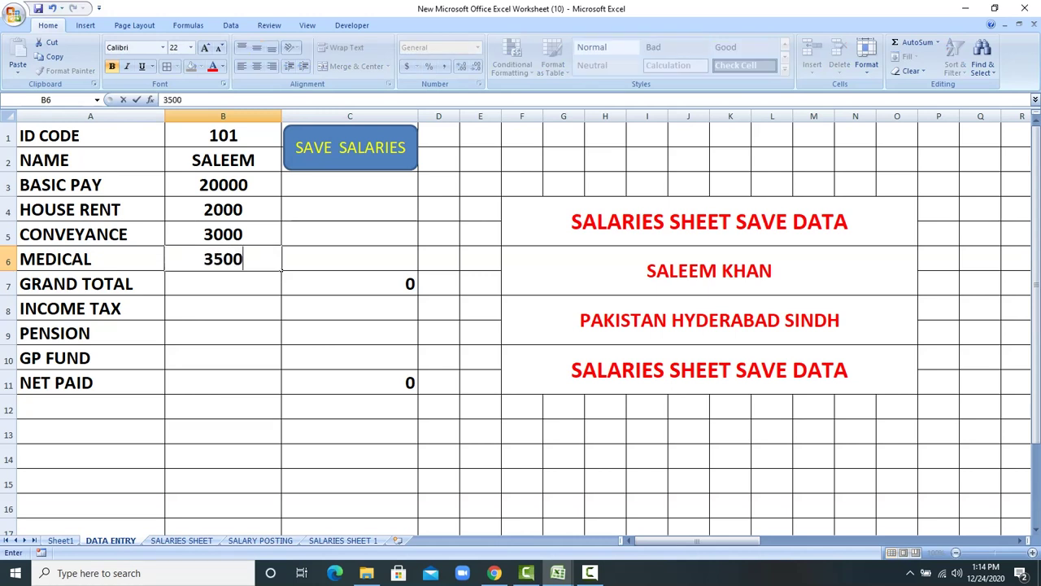
key(Return)
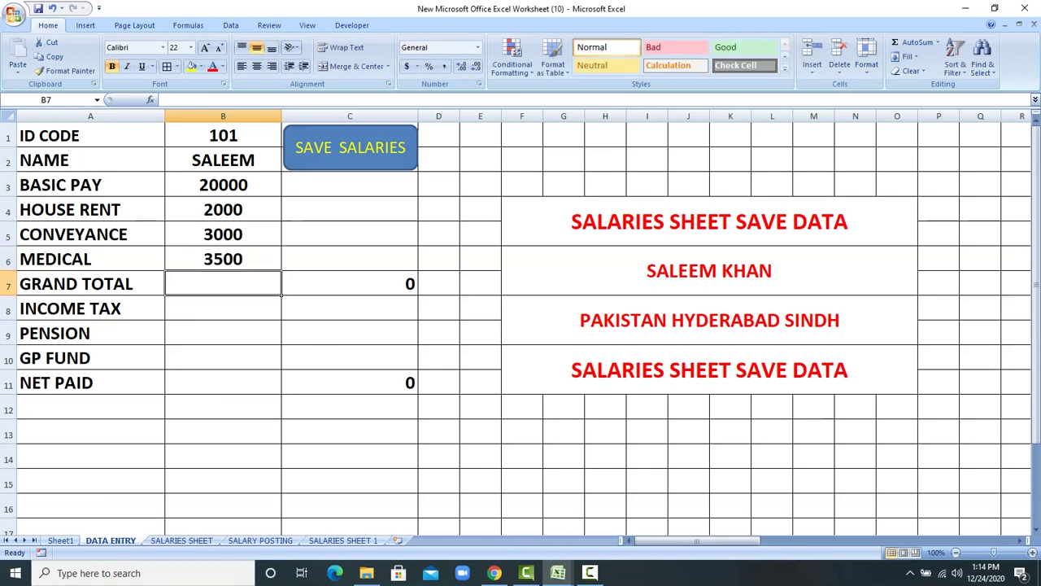
Step: Skip grand total and enter deductions: income tax 200, pension 500, GP fund 300
key(Return)
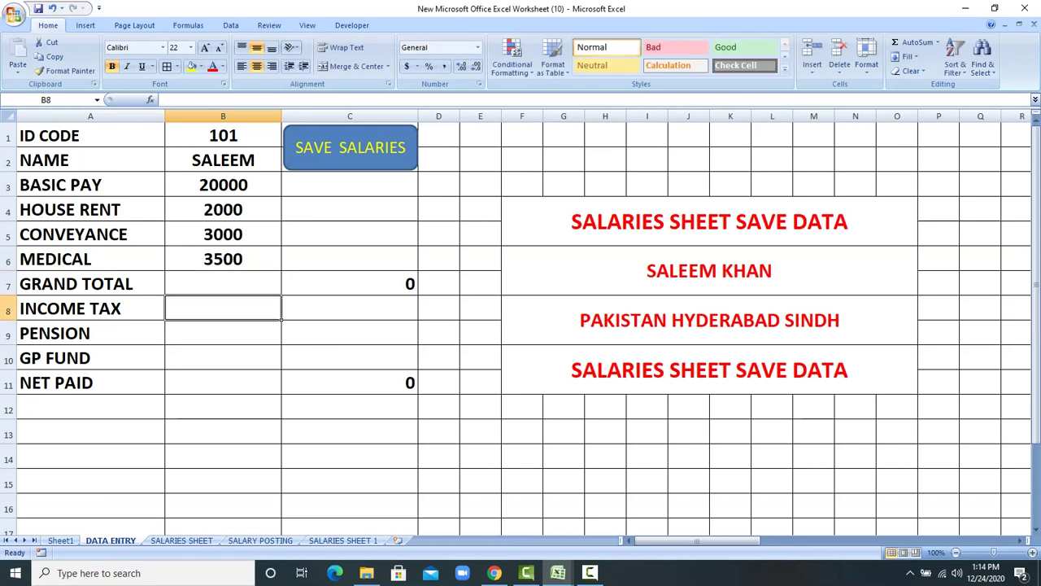
text(200)
key(Return)
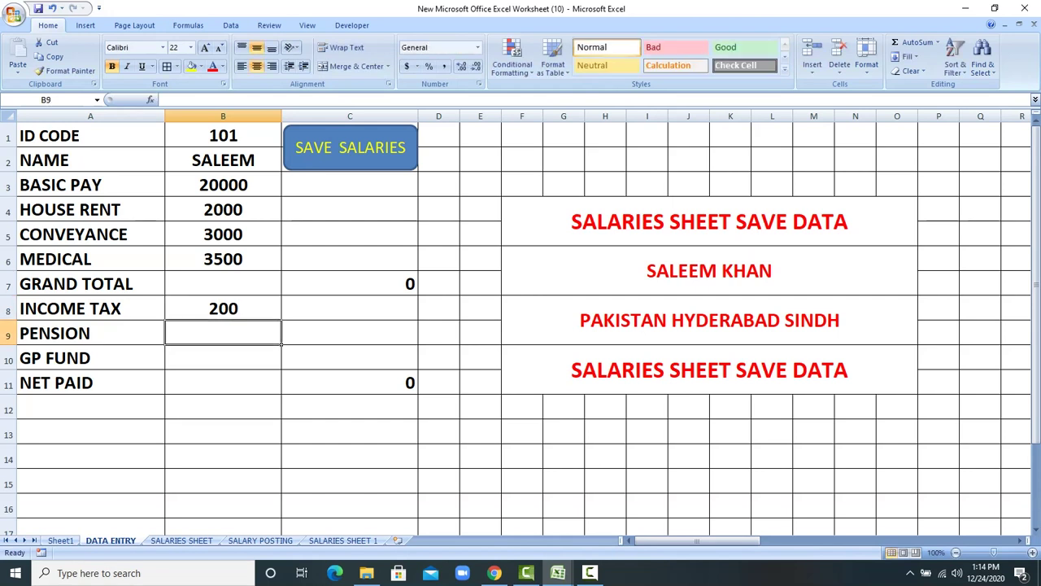
text(500)
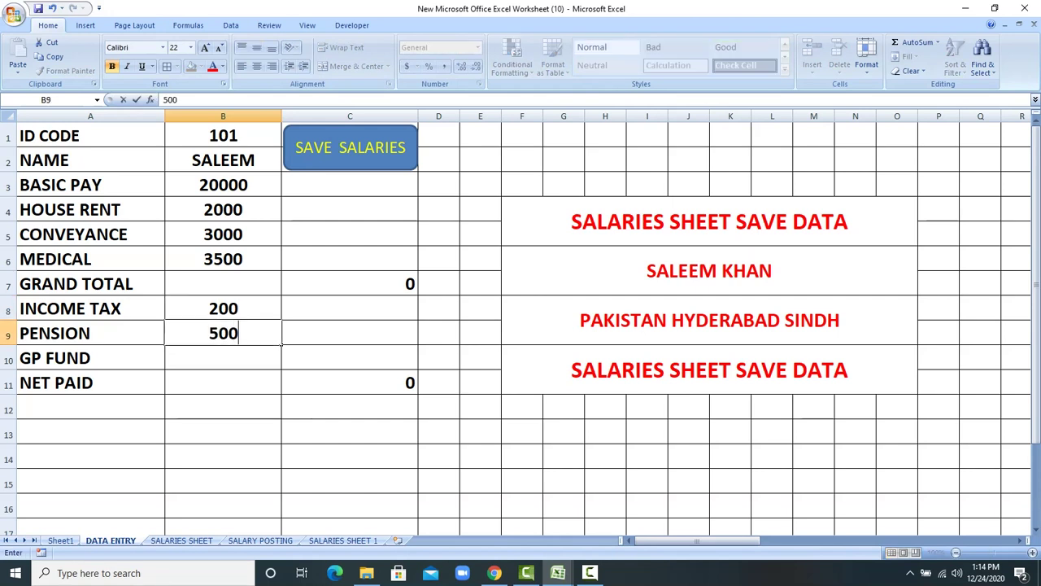
key(Return)
text(300)
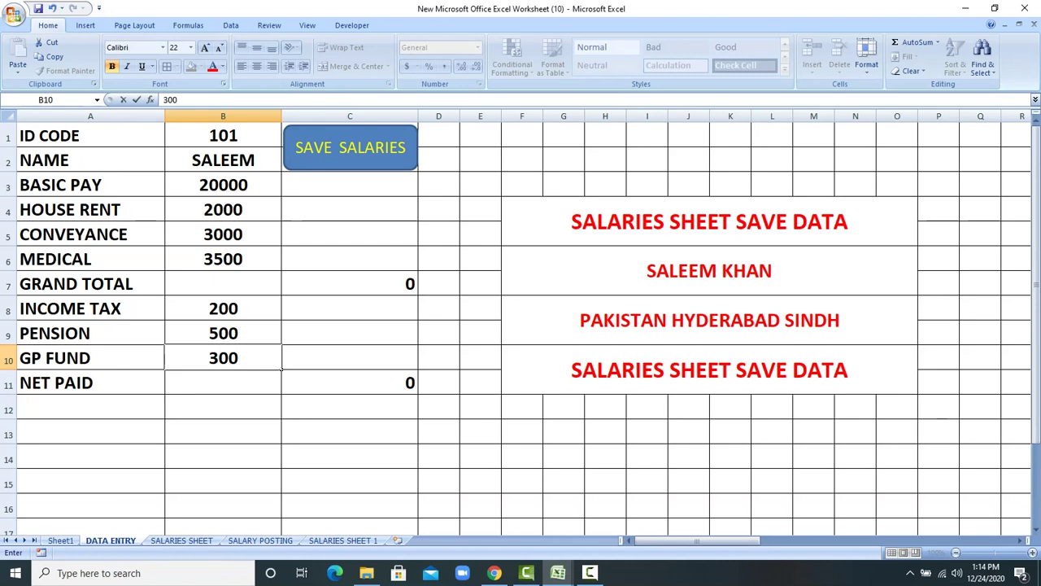
key(Return)
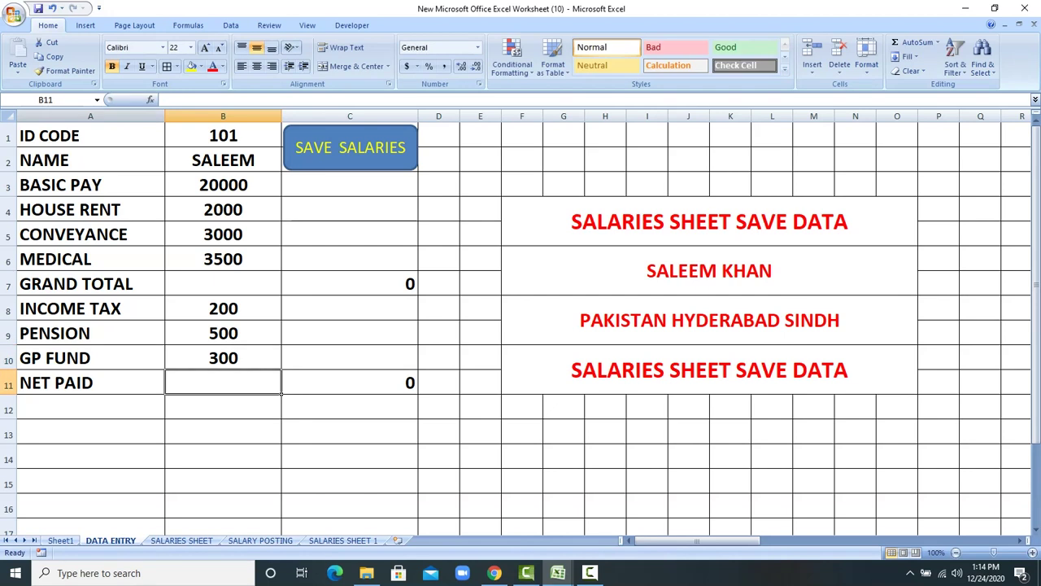
Step: Copy the grand total formula from C7 to B7 and net paid from C11 to B11
click(336, 284)
right_click(337, 284)
click(367, 308)
click(252, 284)
right_click(252, 282)
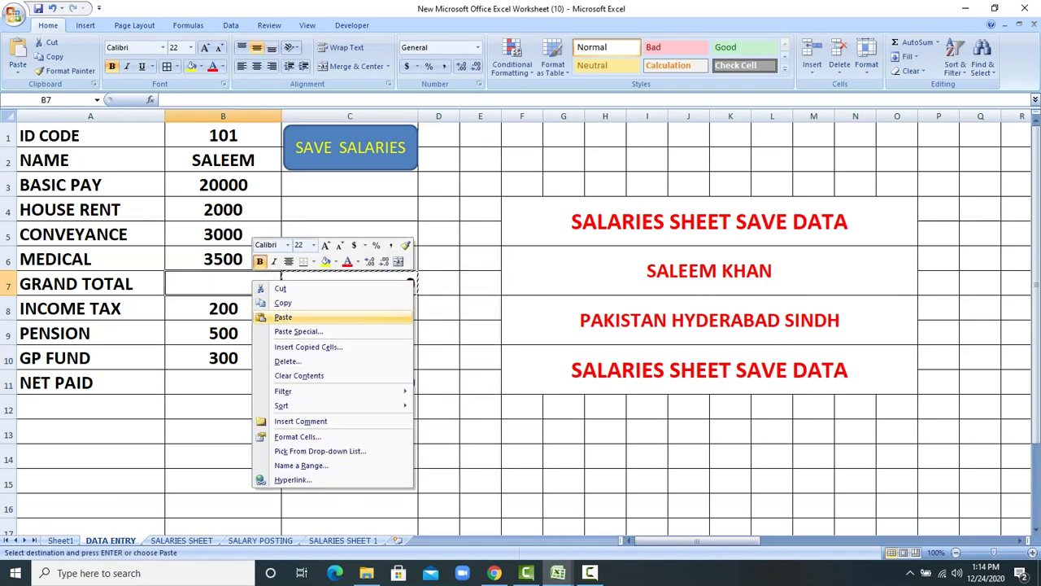
click(283, 317)
click(367, 383)
right_click(366, 382)
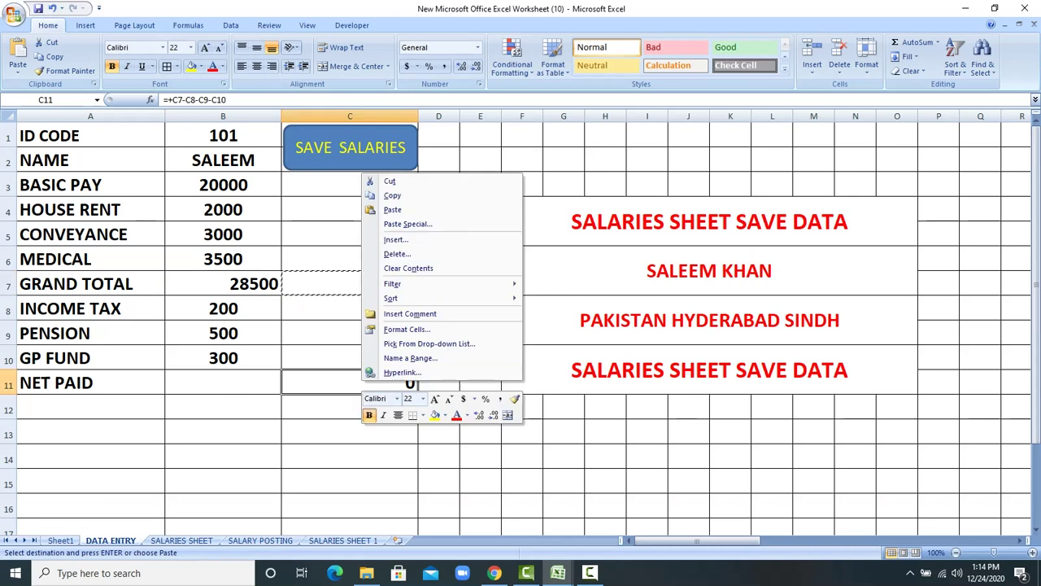
click(392, 196)
click(252, 382)
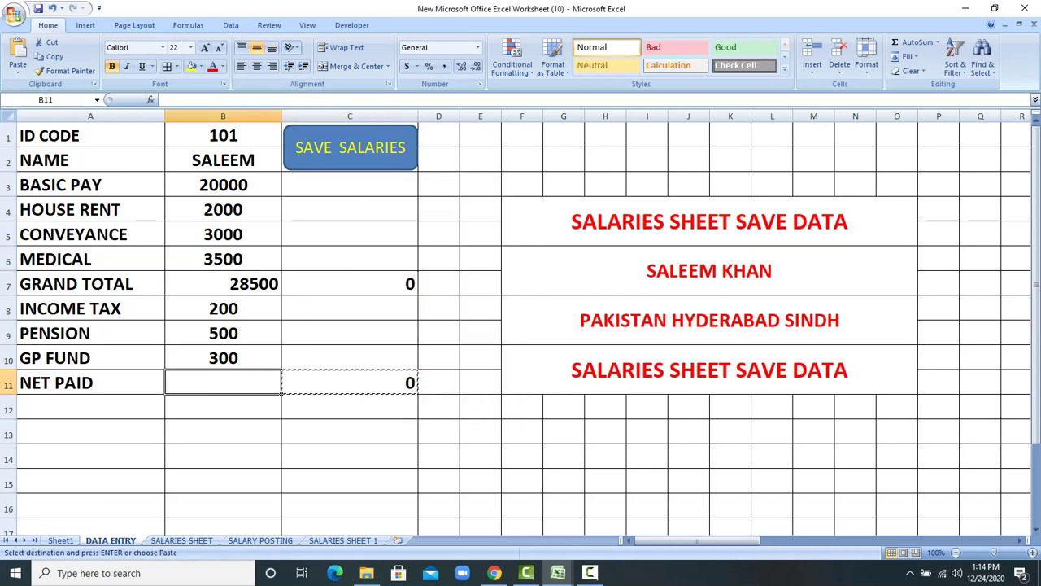
right_click(253, 383)
click(283, 206)
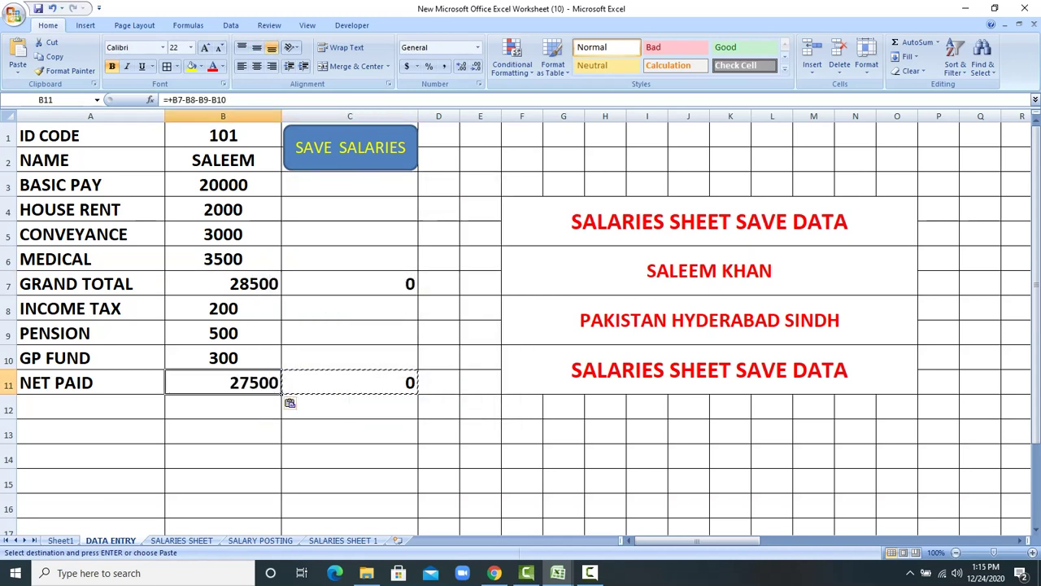
Step: Centre all the form values in B1:B11
drag(223, 136, 223, 383)
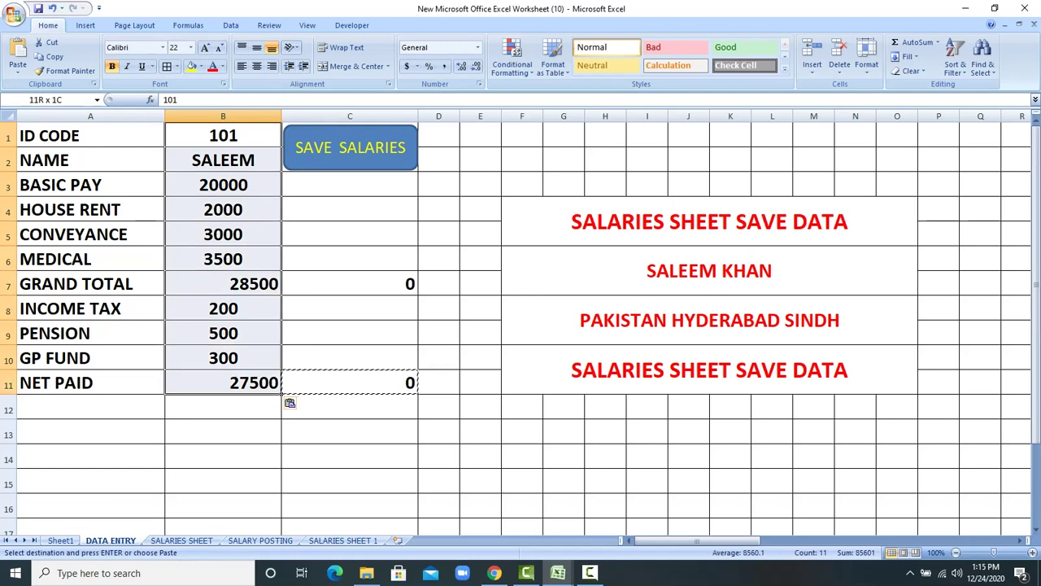
key(Escape)
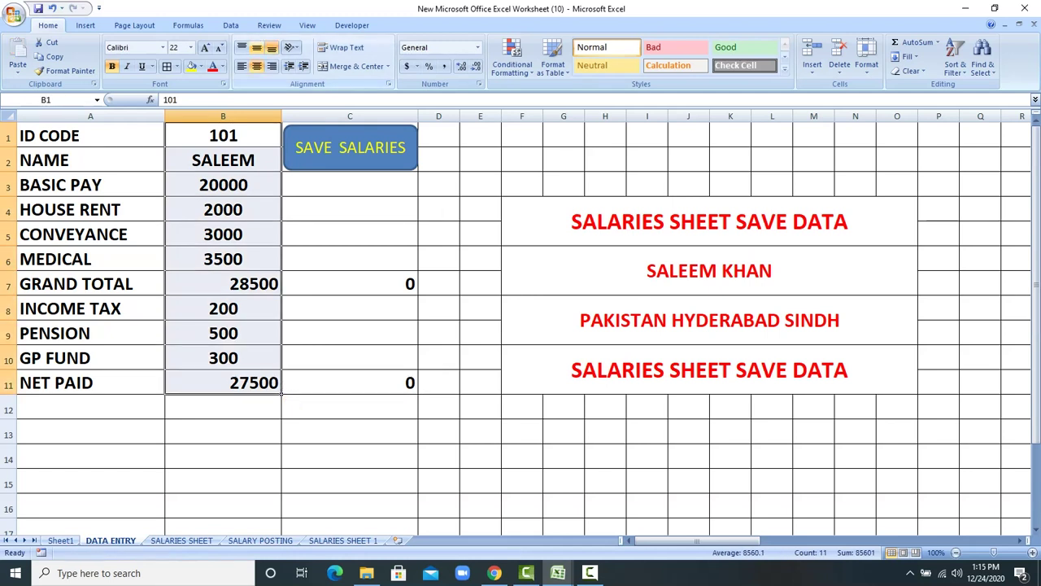
click(256, 66)
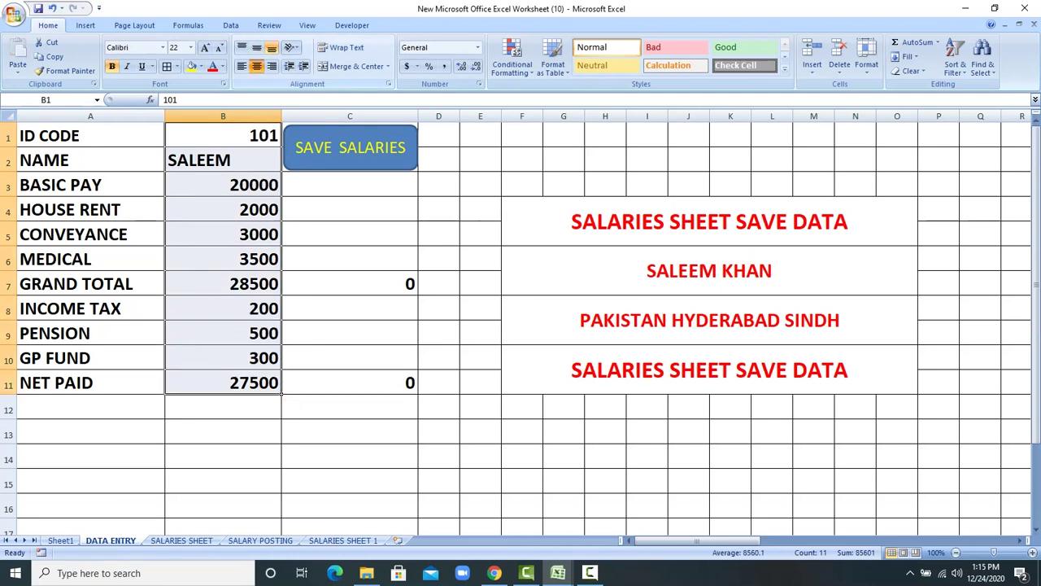
click(257, 66)
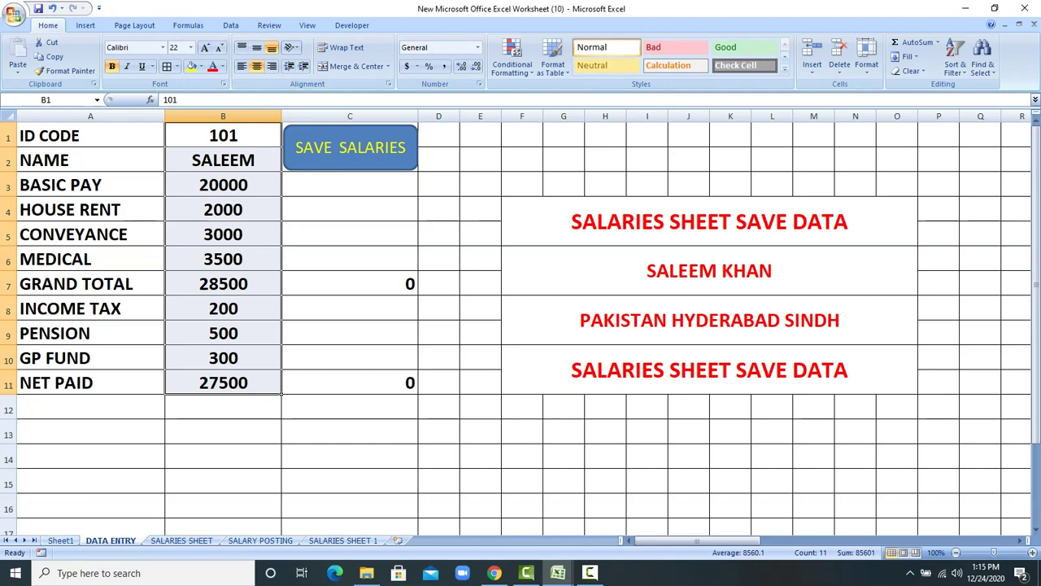
Step: Verify the ID 101 record in SALARIES SHEET row 3, then return to the cleared DATA ENTRY form
key(ctrl+Page_Down)
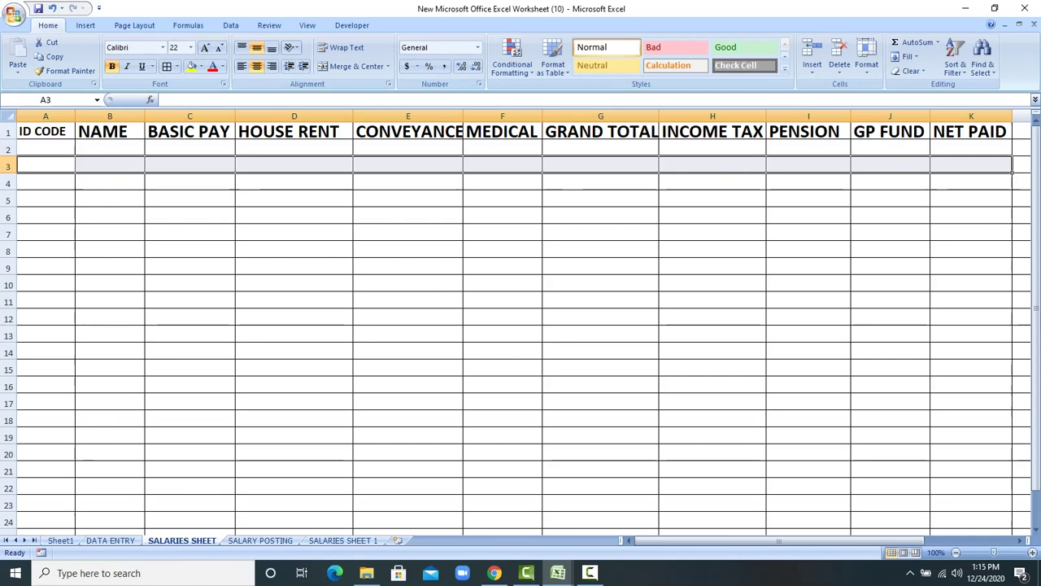
click(46, 148)
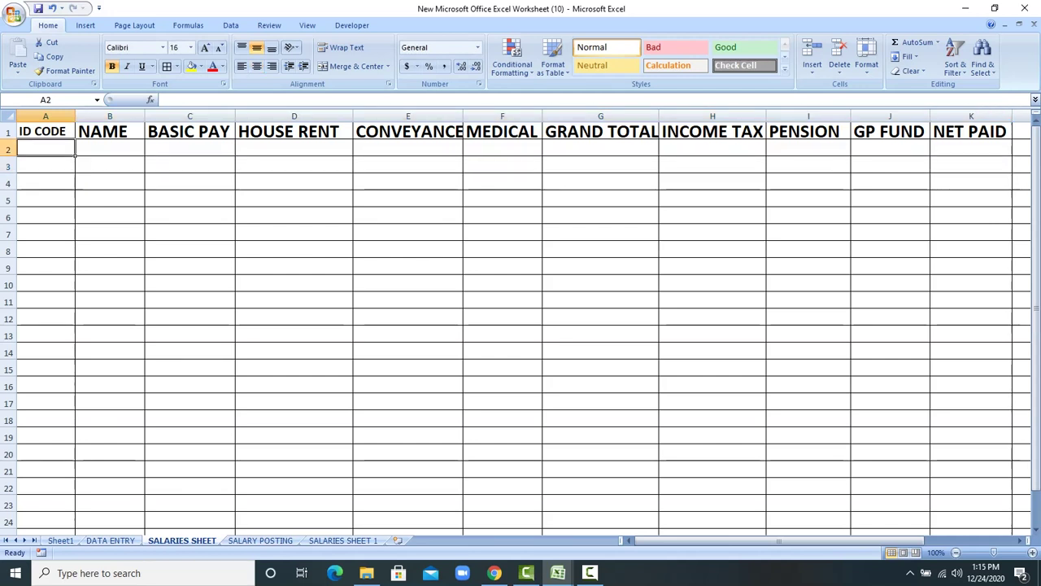
key(ctrl+Page_Up)
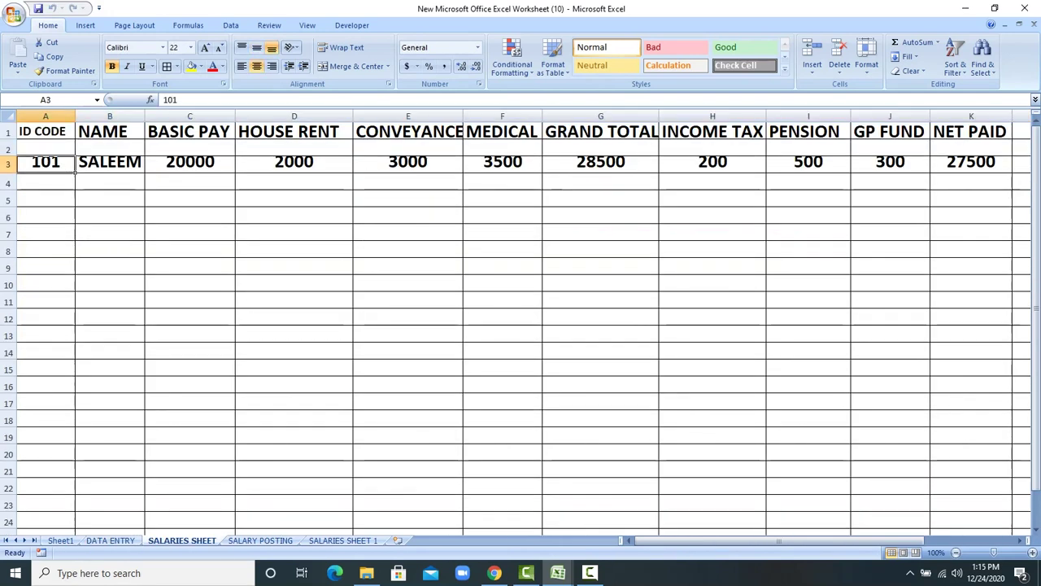
drag(75, 167, 1013, 444)
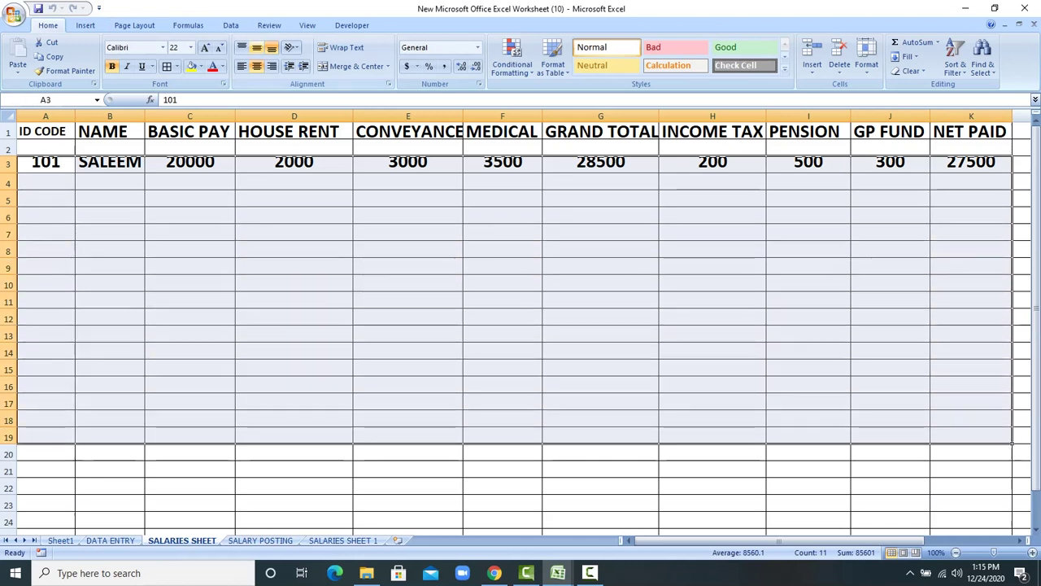
click(293, 249)
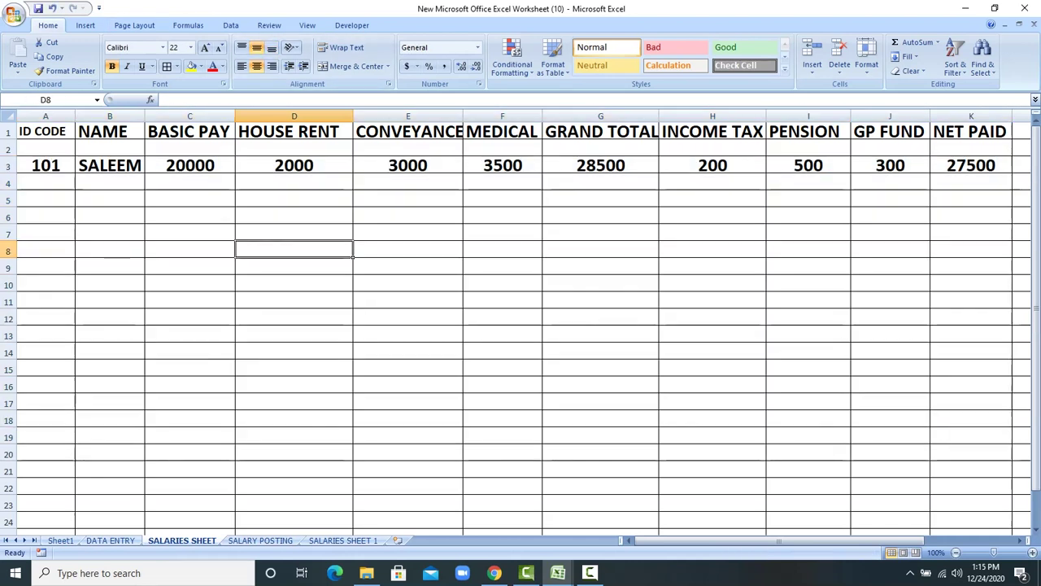
click(110, 165)
key(ctrl+Page_Up)
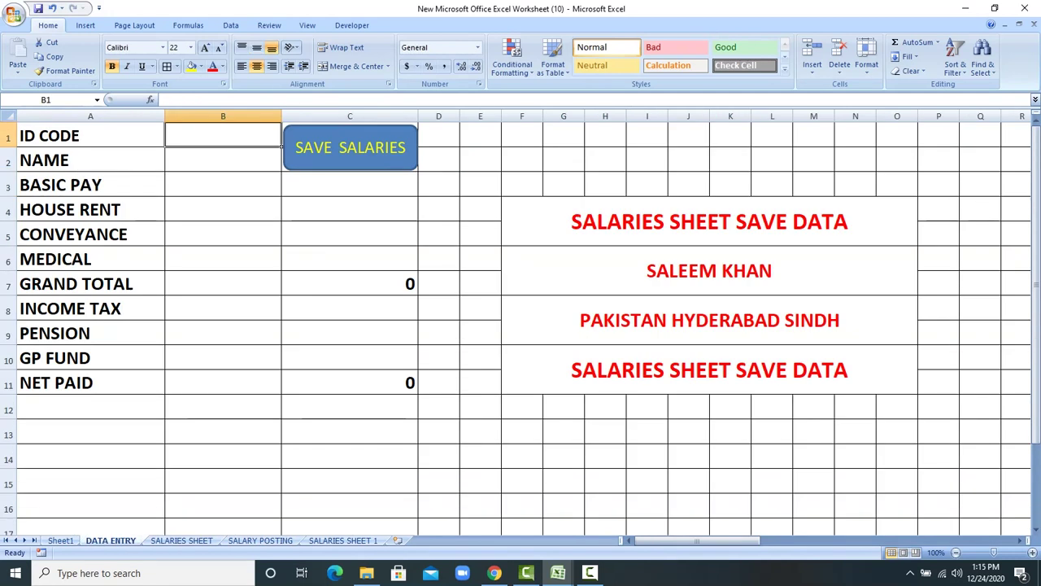
Step: Enter ID 203, the employee's name, basic 30000, rent 3000, conveyance 4000, medical 3000
text(203)
key(Return)
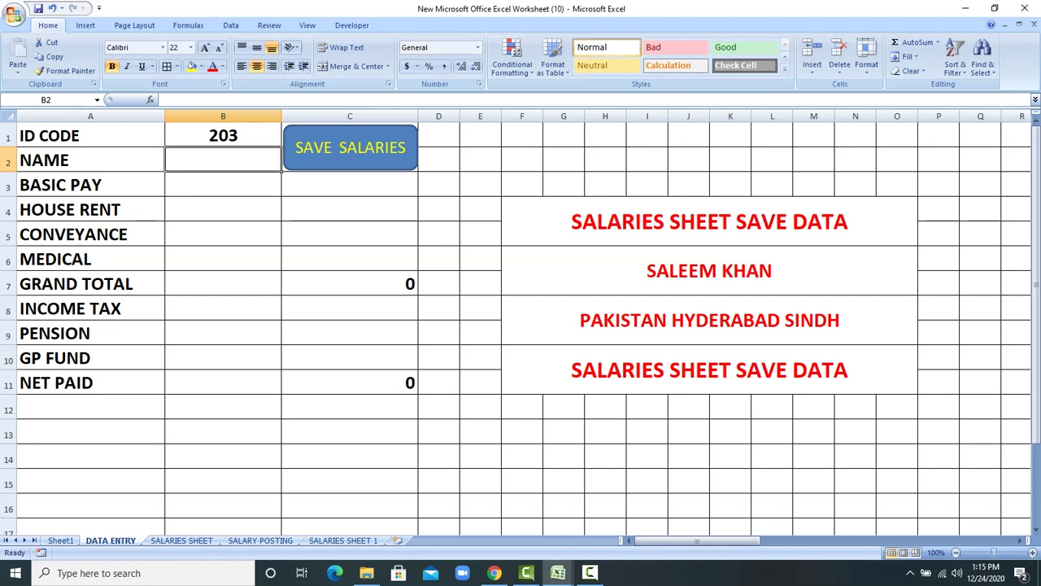
text(ALEEM)
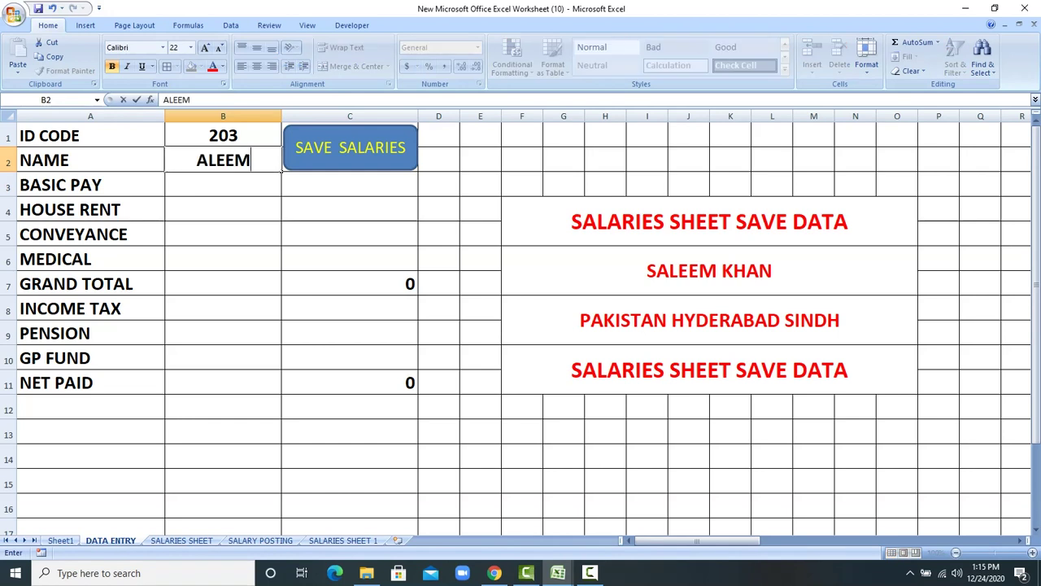
key(Return)
text(30000)
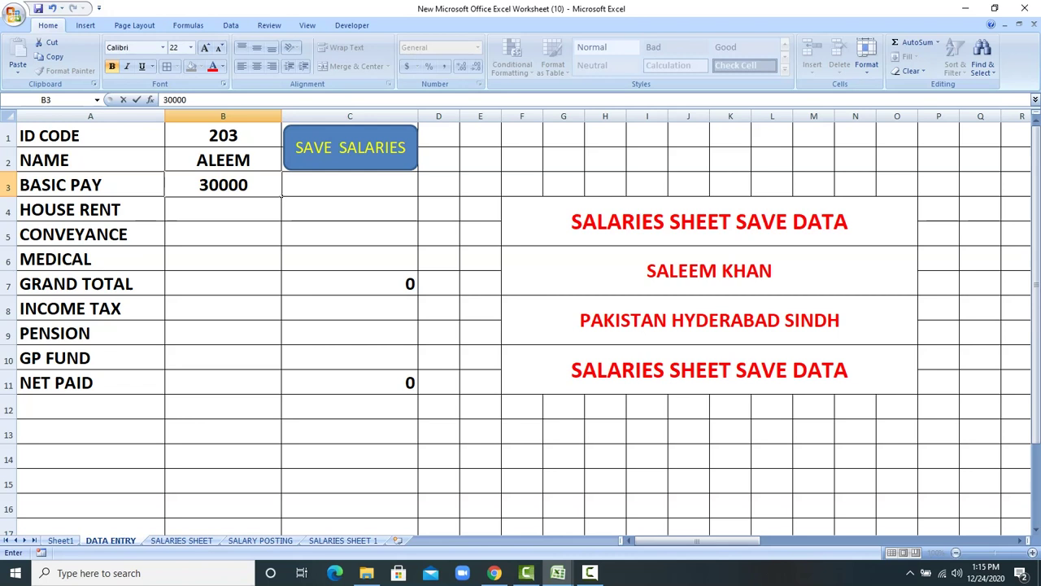
key(Return)
text(3000)
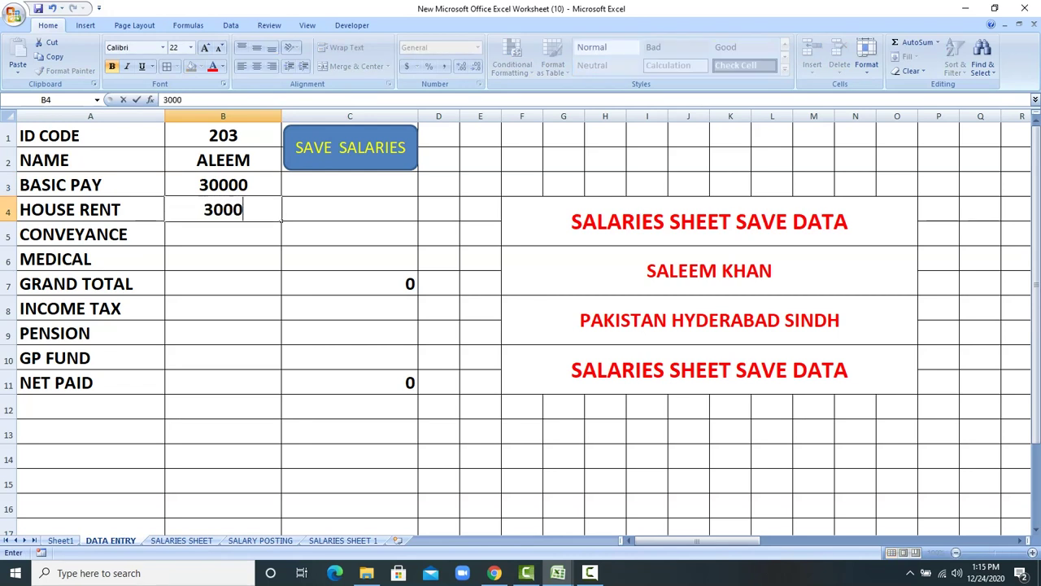
key(Return)
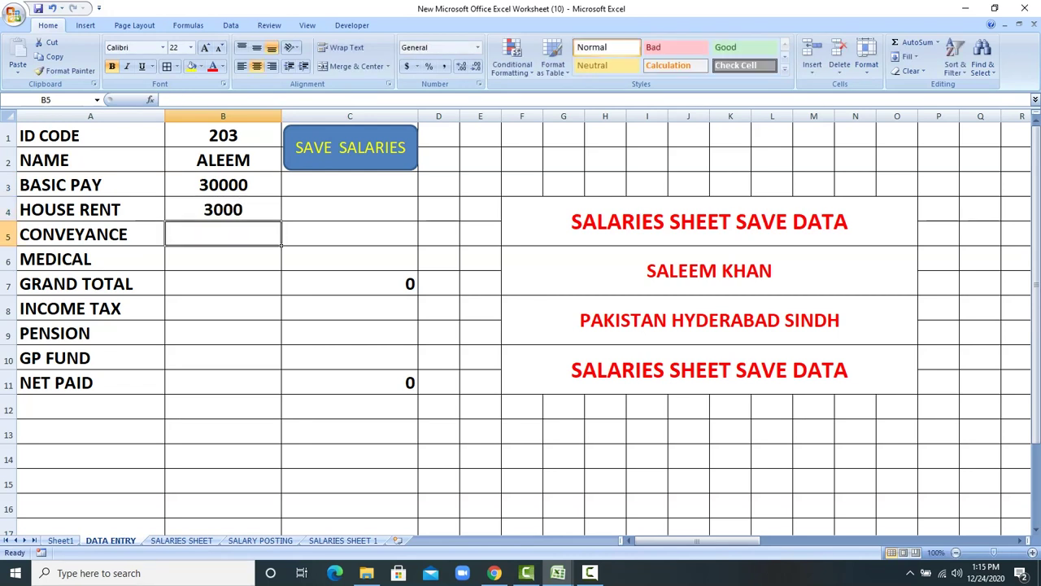
text(400)
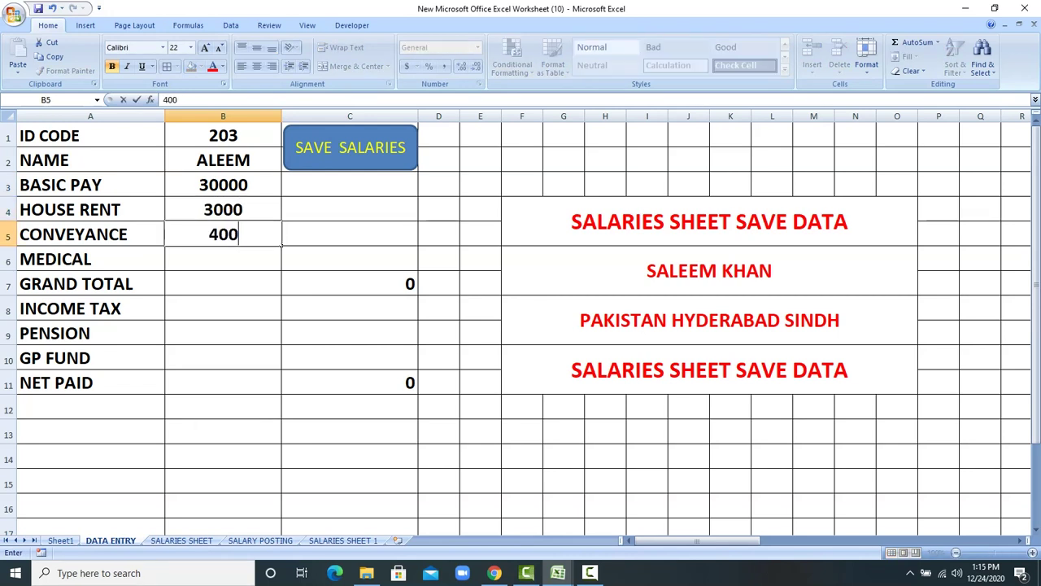
text(0)
key(Return)
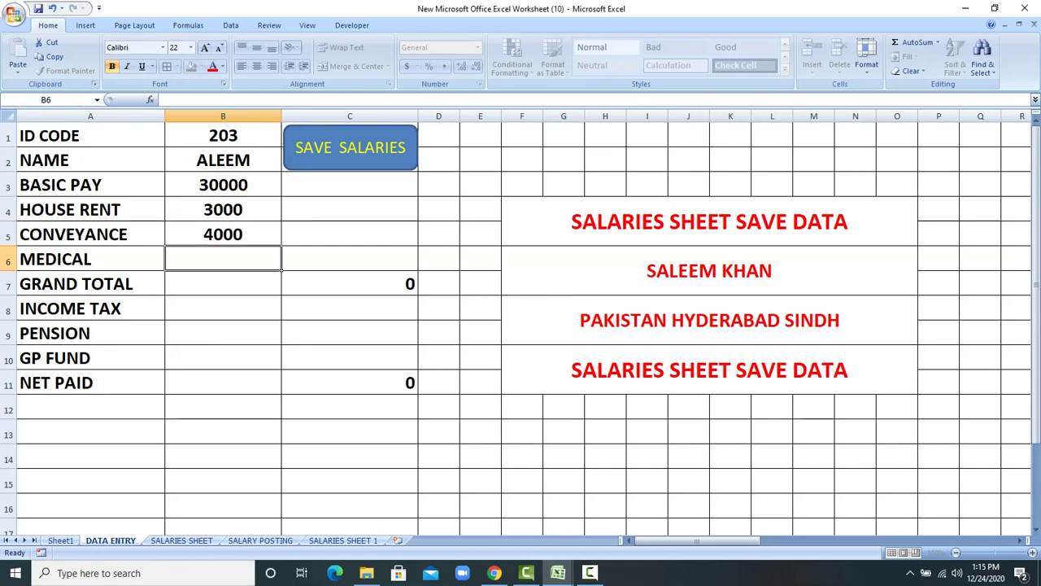
text(3000)
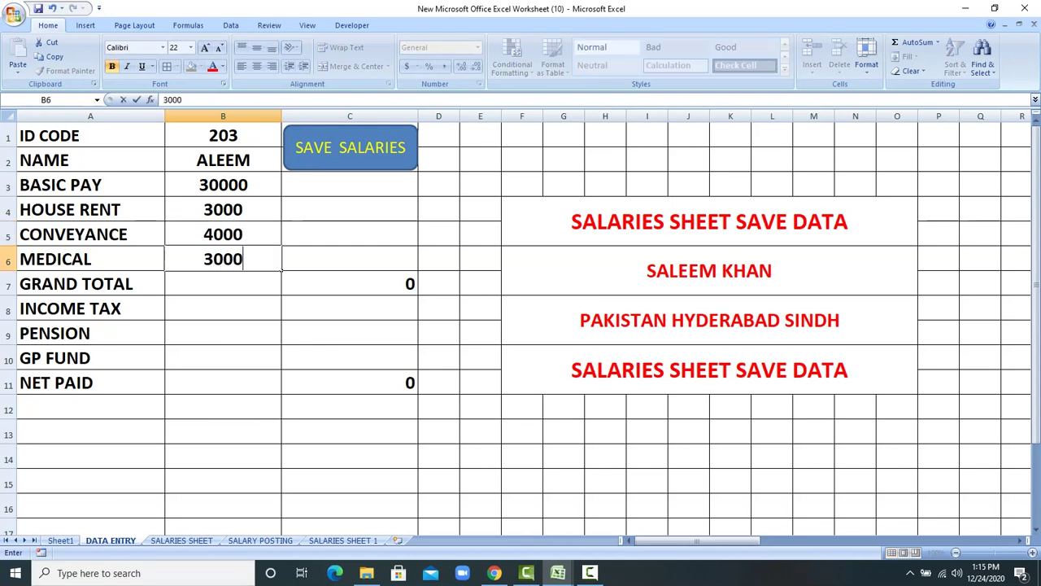
key(Return)
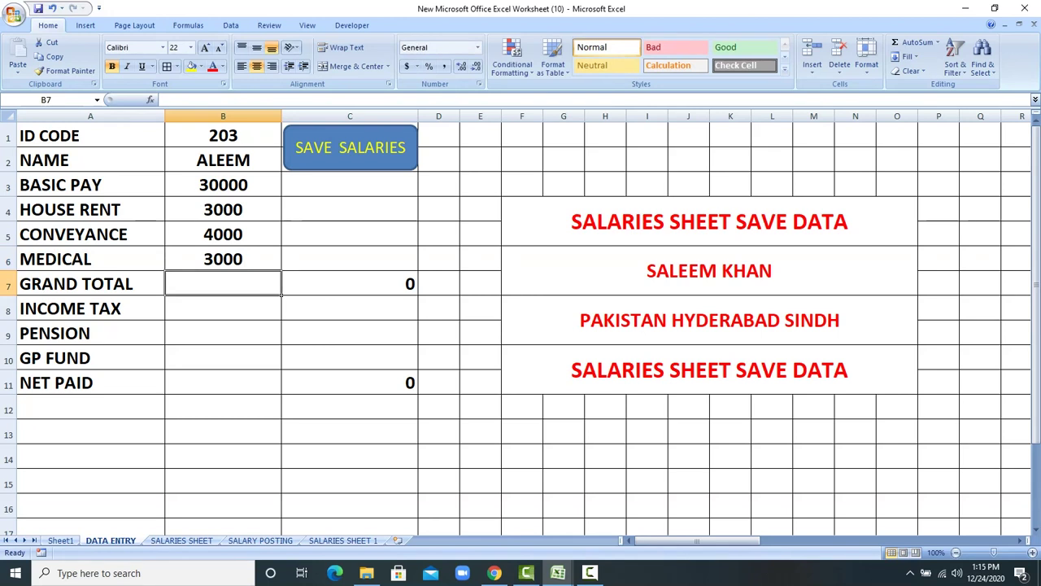
Step: Copy the grand total formula from C7 into B7 and net paid from C11 into B11
click(350, 283)
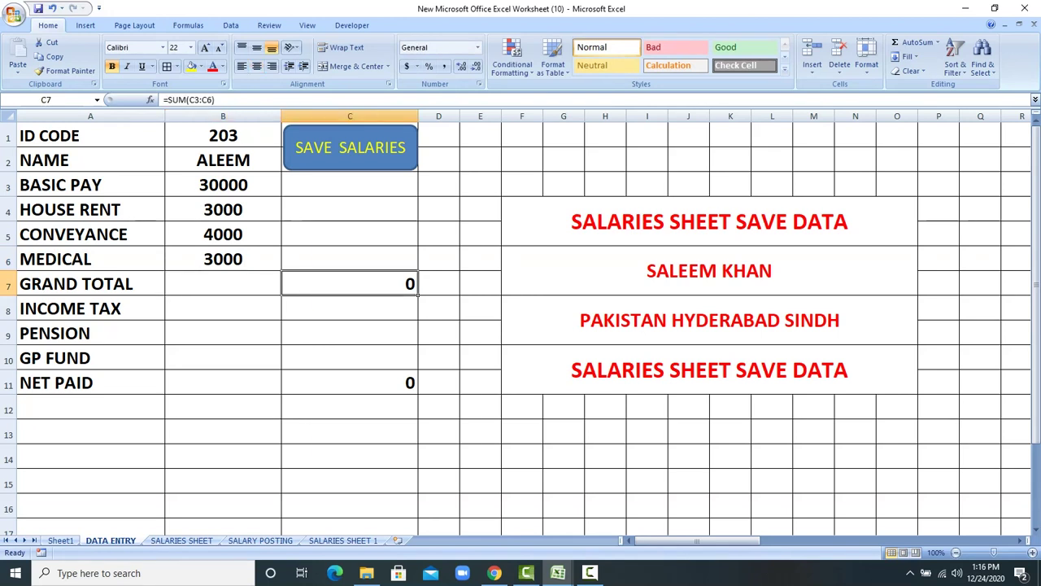
right_click(314, 283)
click(350, 306)
click(256, 285)
right_click(256, 284)
click(287, 323)
click(394, 383)
right_click(397, 382)
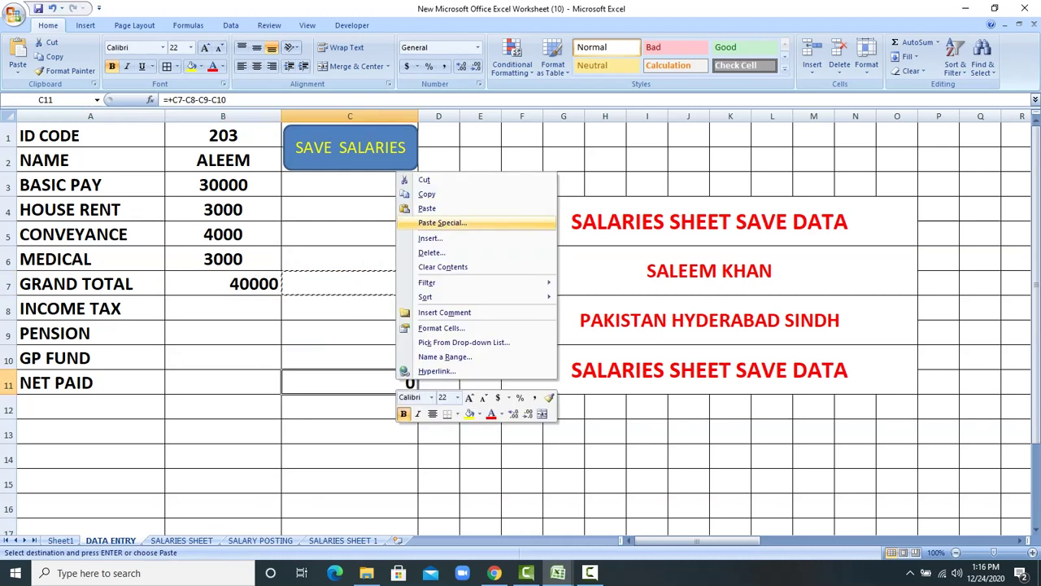
click(426, 194)
click(249, 382)
right_click(250, 382)
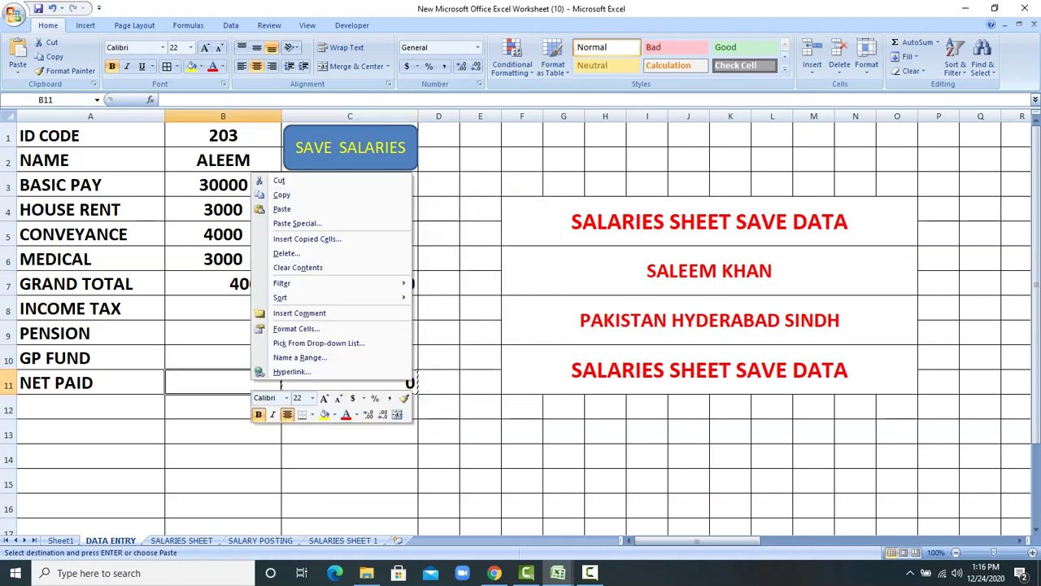
click(282, 208)
Step: Enter income tax 500, pension 400 and GP fund 300, then select B1:B11
click(223, 307)
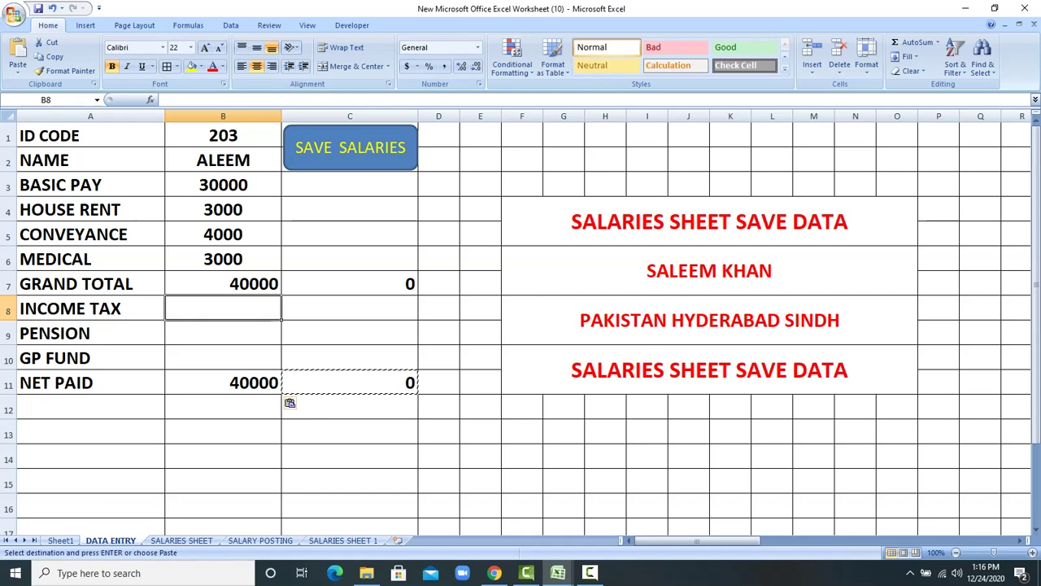
text(500)
key(Return)
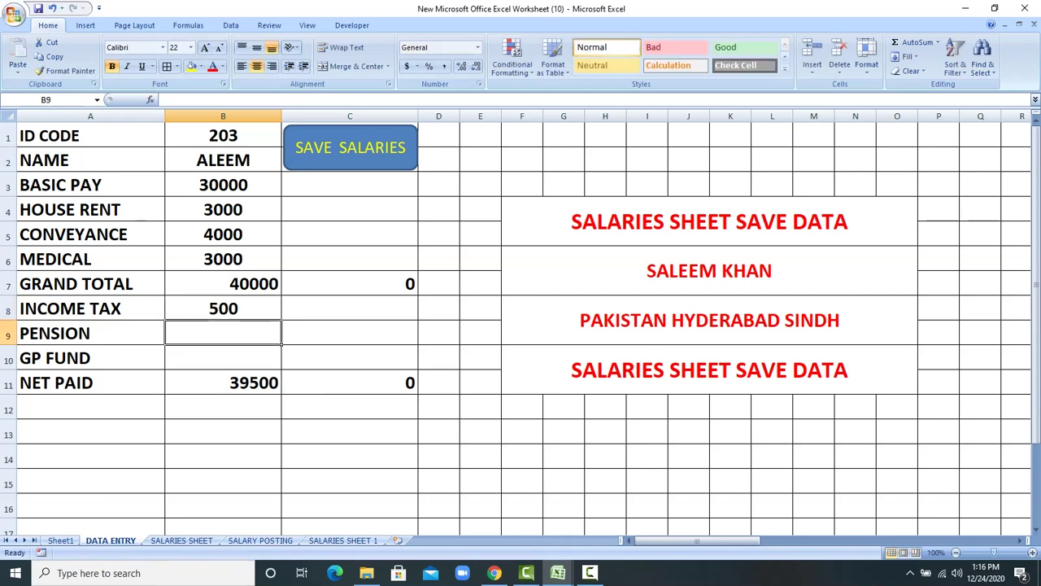
text(400)
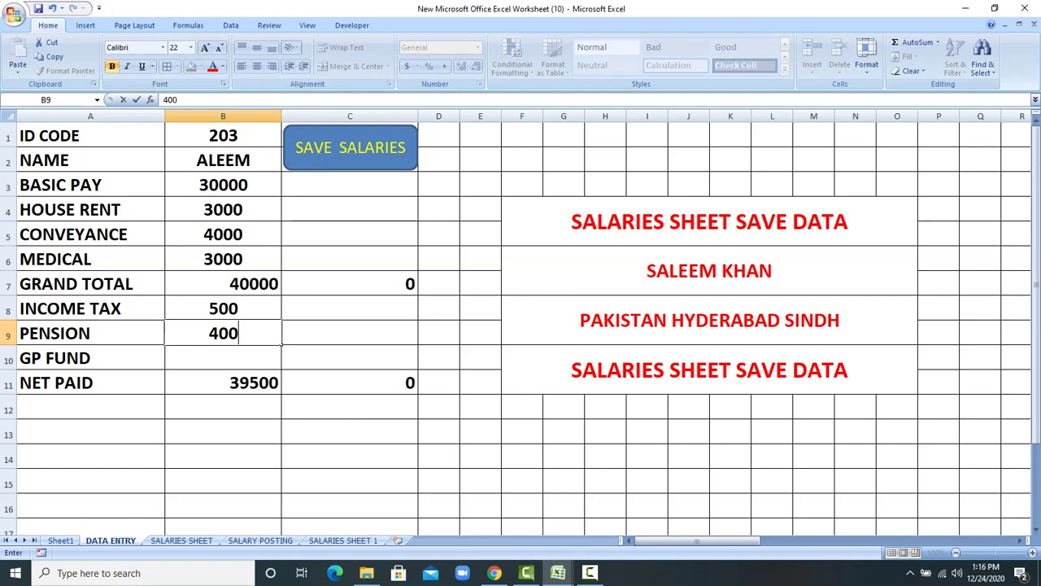
key(Return)
text(300)
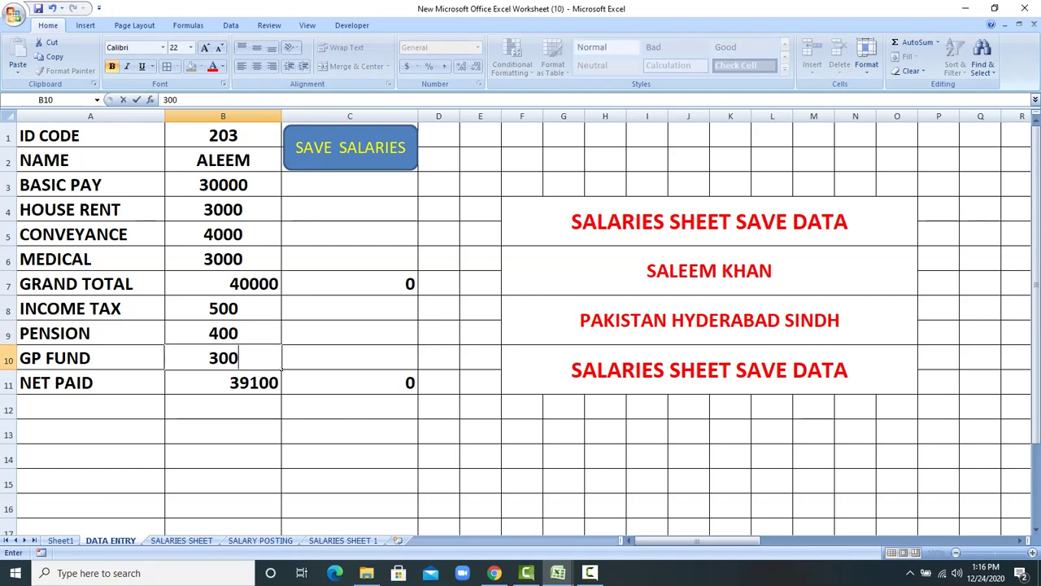
key(Return)
drag(223, 136, 223, 382)
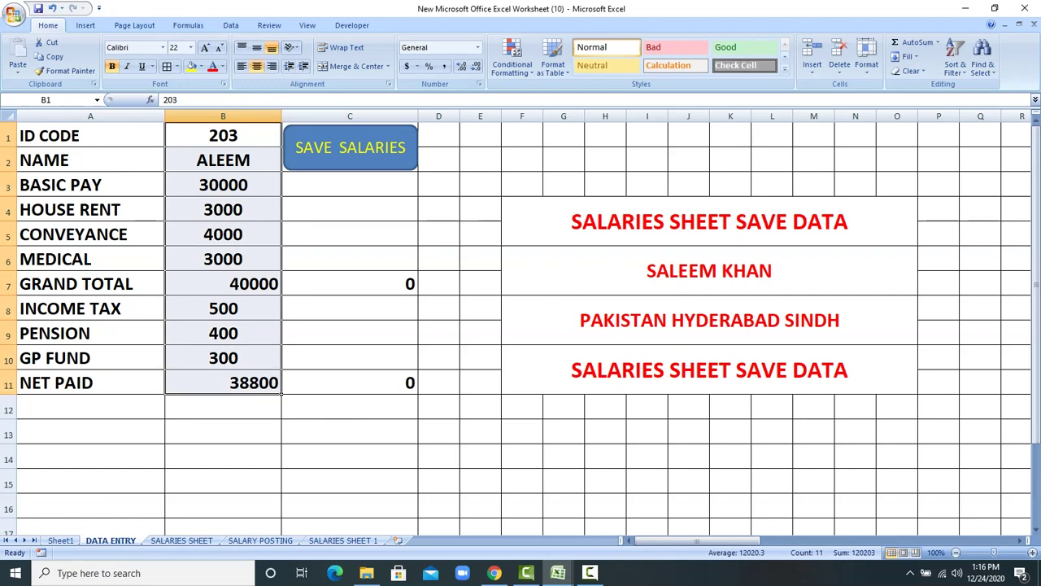
Step: Save the ID 203 record, middle-align SALARIES SHEET rows 3–4, and return to DATA ENTRY
click(285, 146)
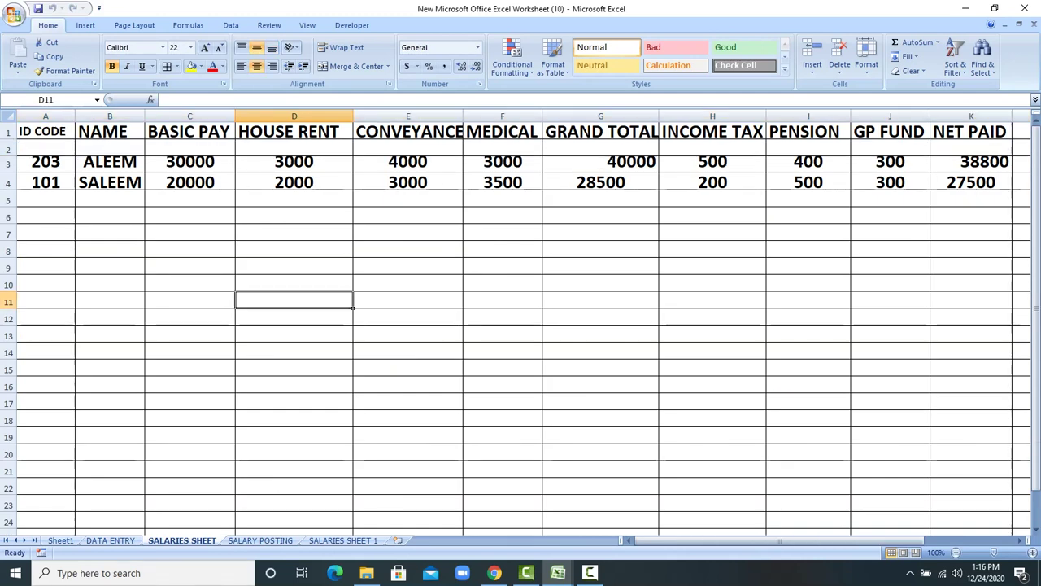
drag(46, 162, 808, 182)
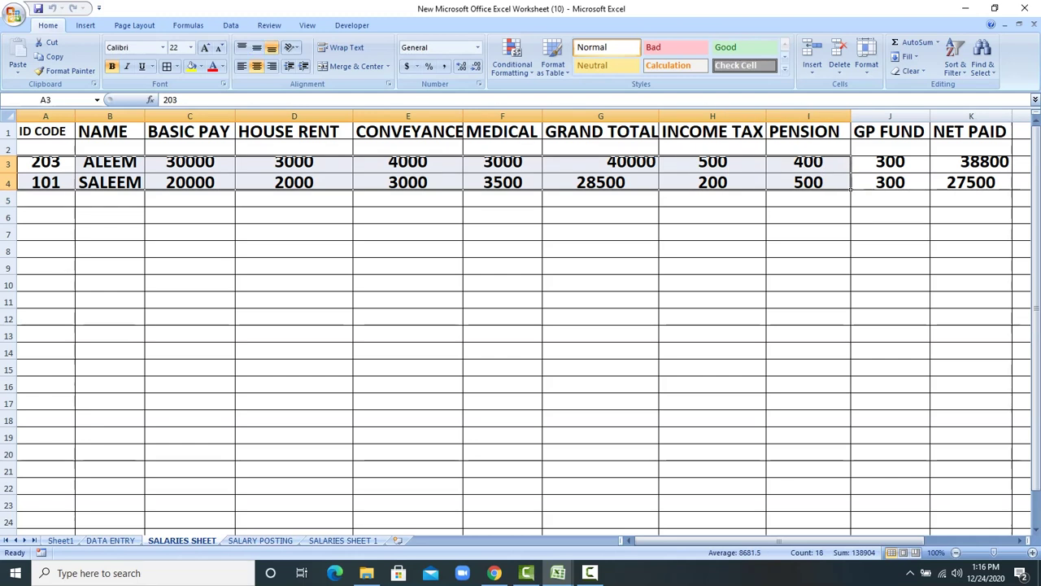
click(256, 47)
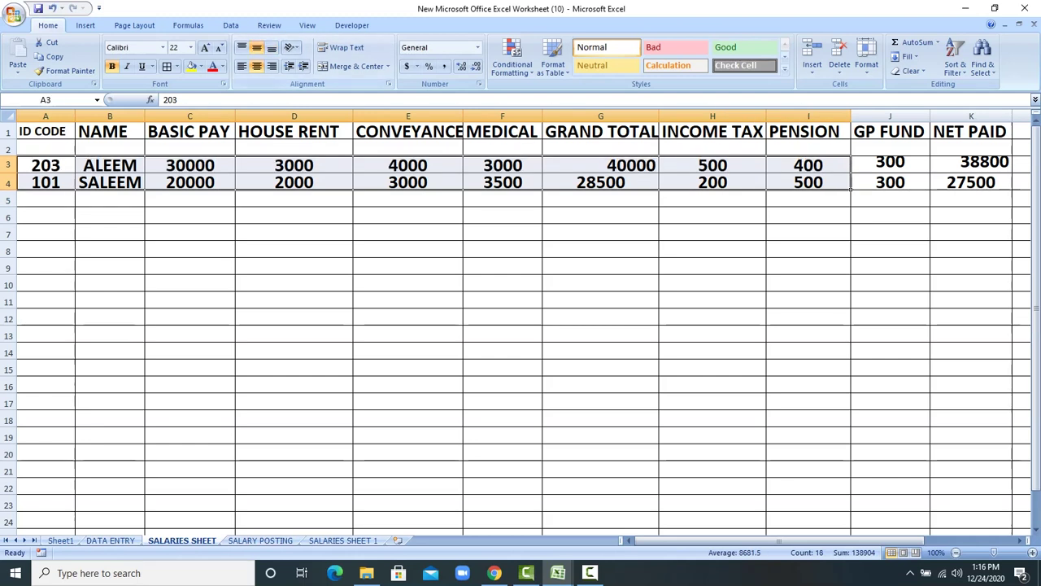
drag(890, 163, 971, 183)
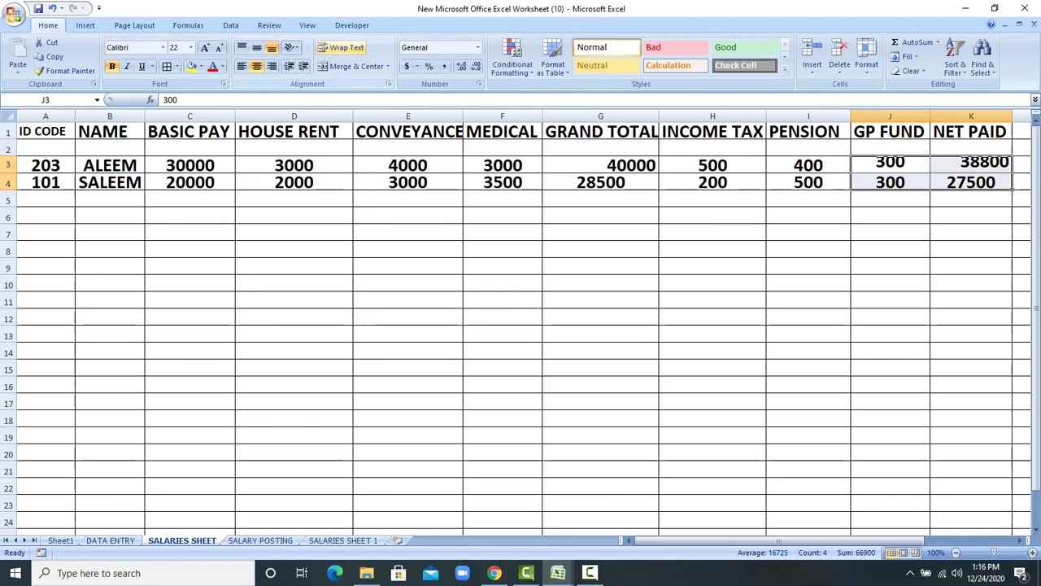
click(256, 47)
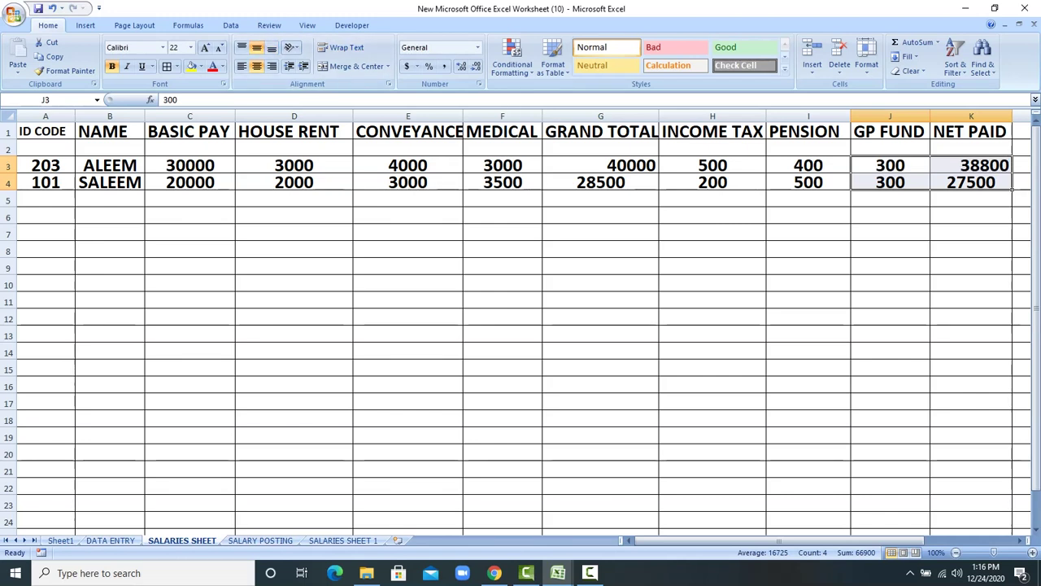
click(110, 541)
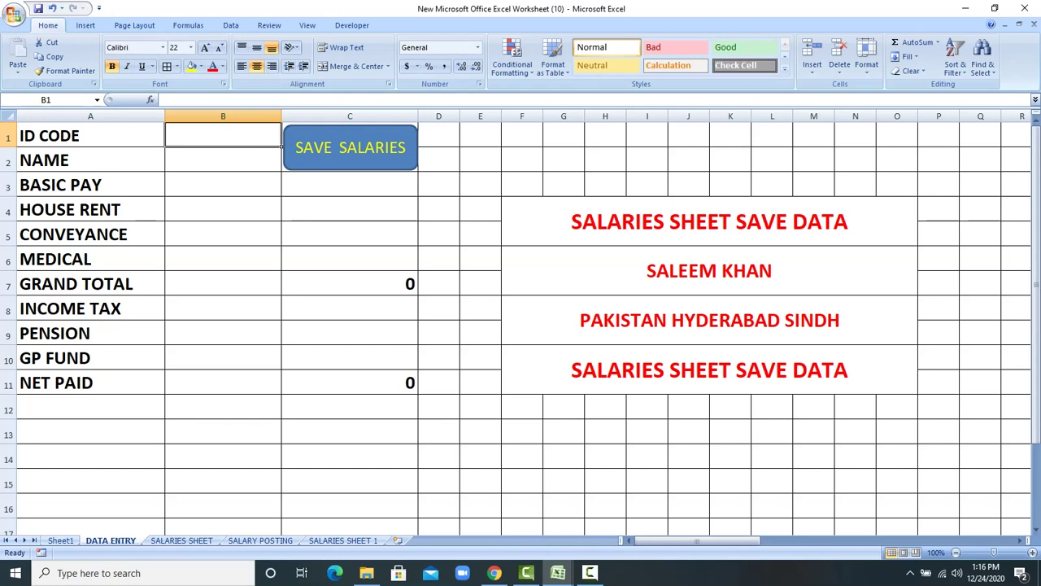
Step: Enter ID 401, the employee's name, basic 25000, rent 4000, conveyance 3000, medical 2000
text(401)
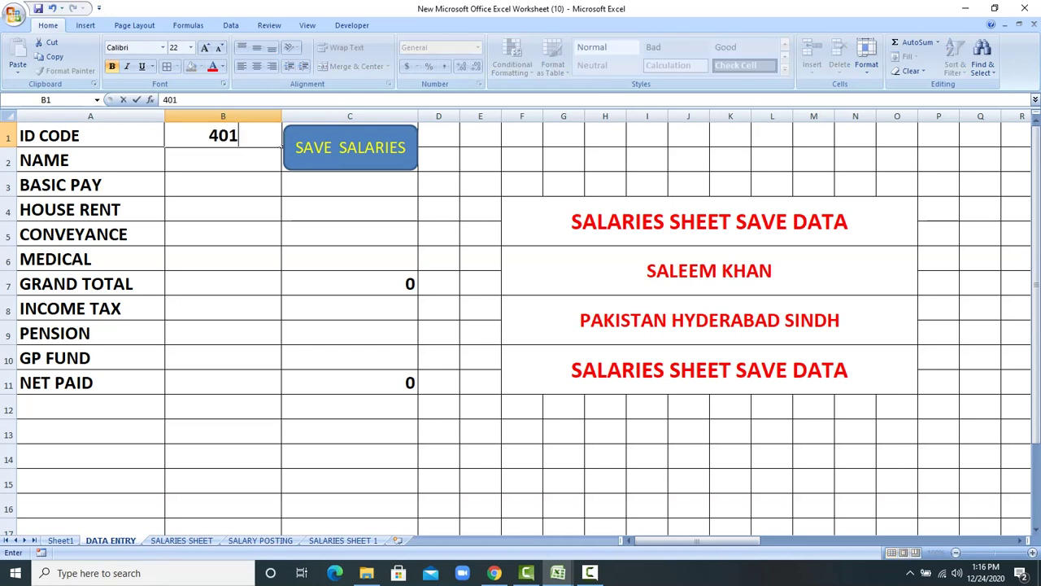
key(Return)
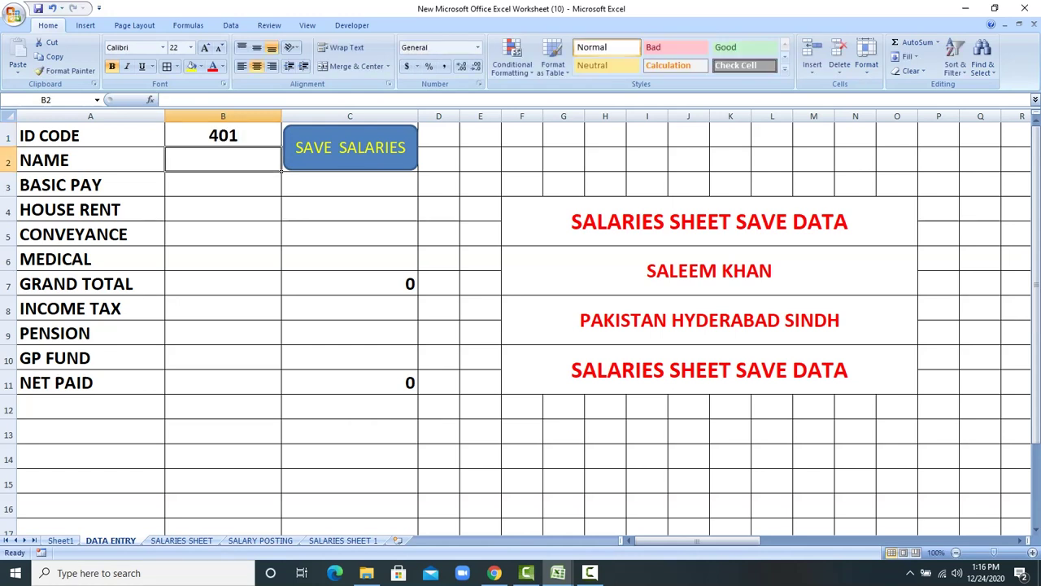
text(SABA)
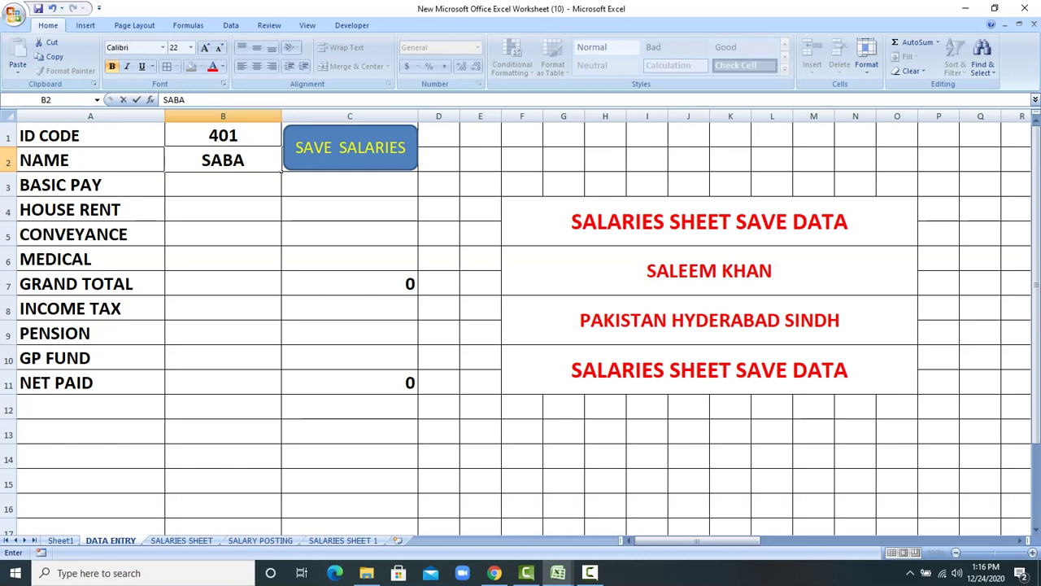
key(Return)
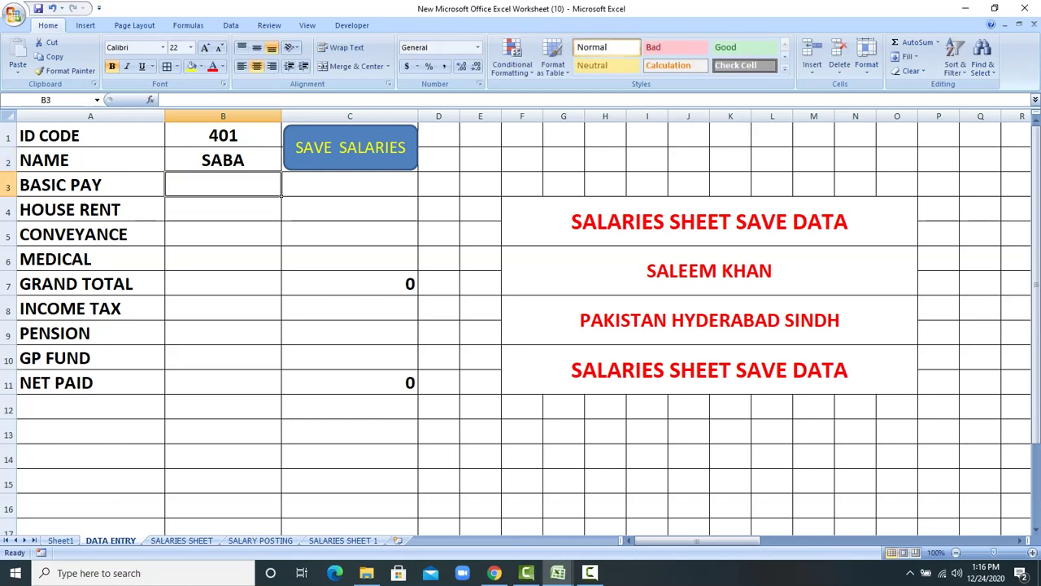
text(25000)
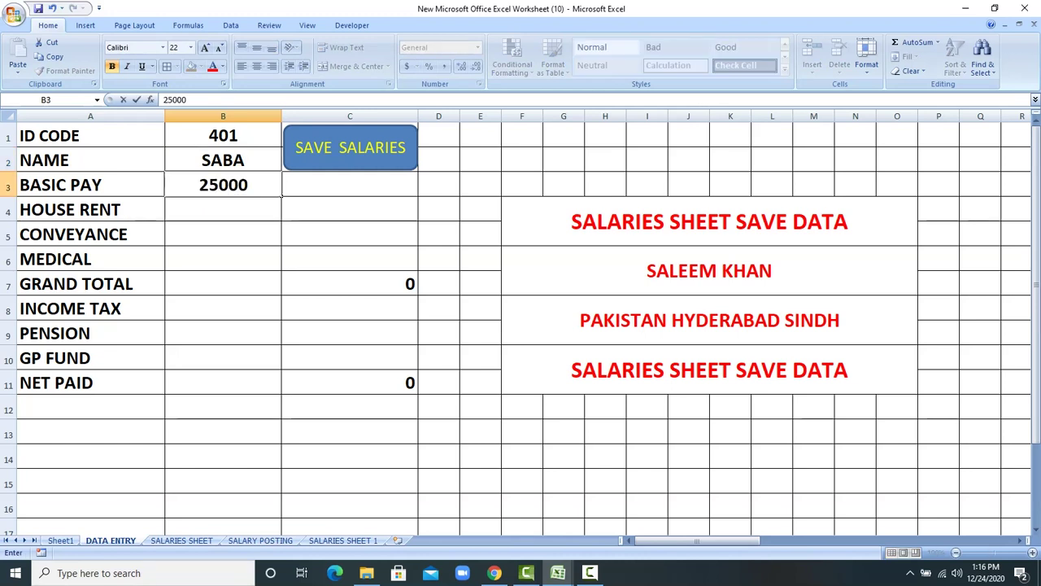
key(Return)
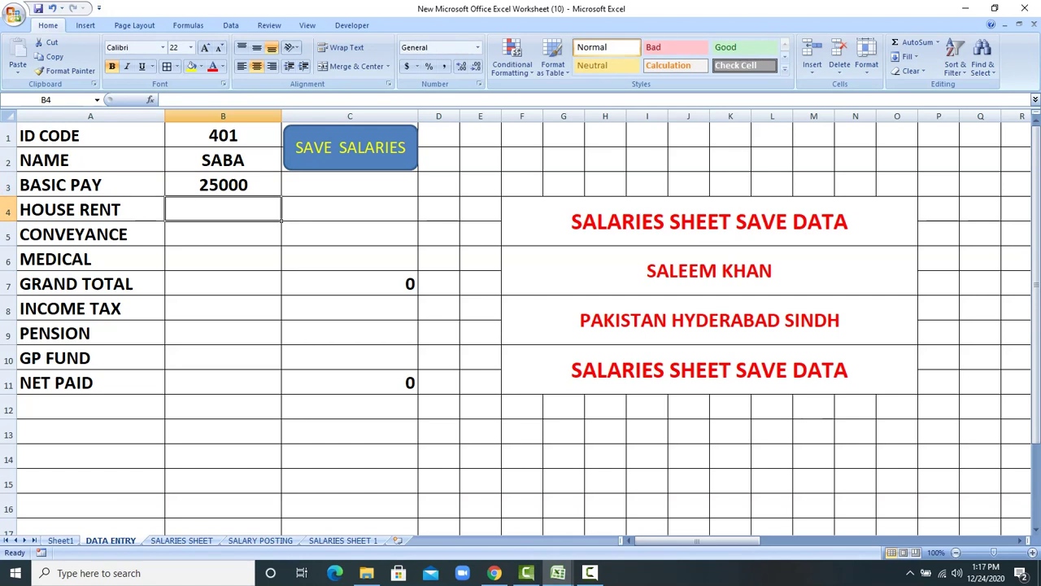
text(4000)
key(Return)
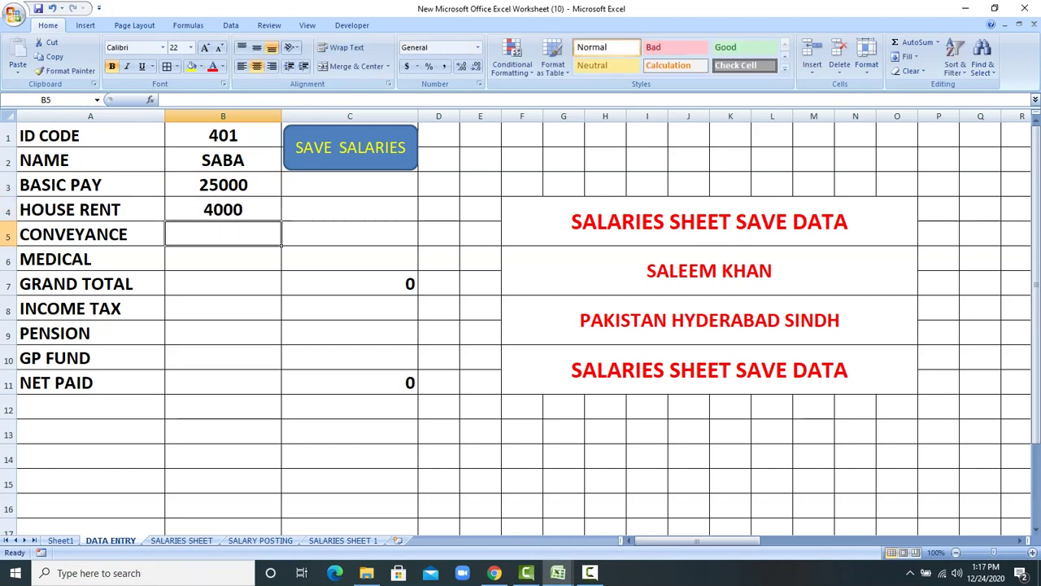
text(3000)
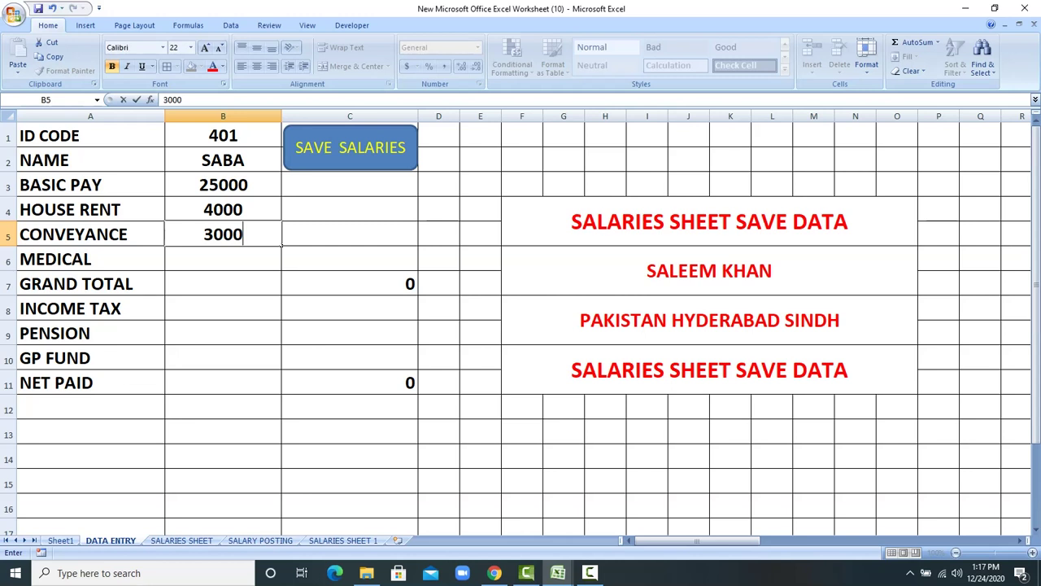
key(Return)
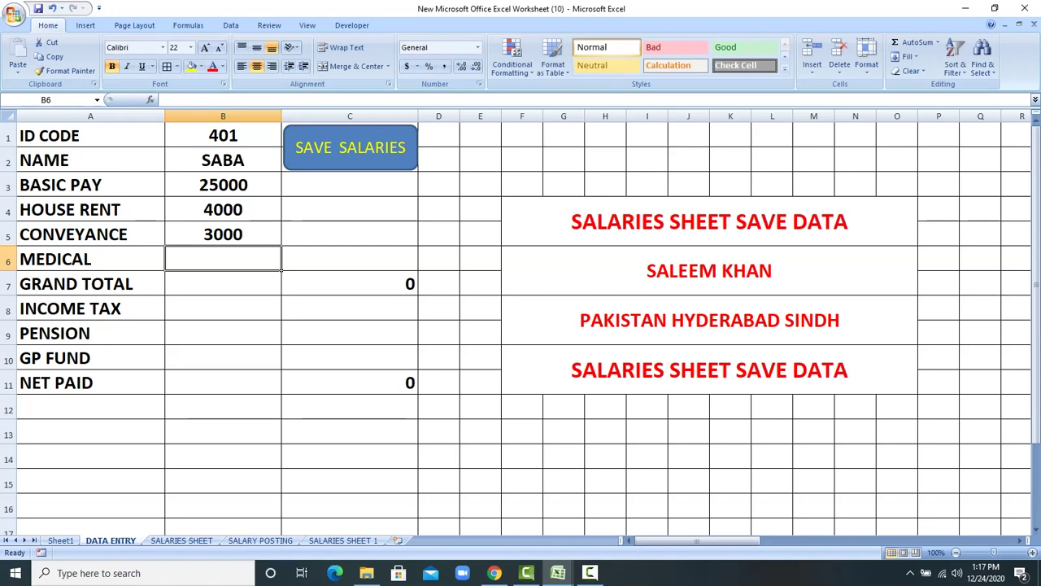
text(2000)
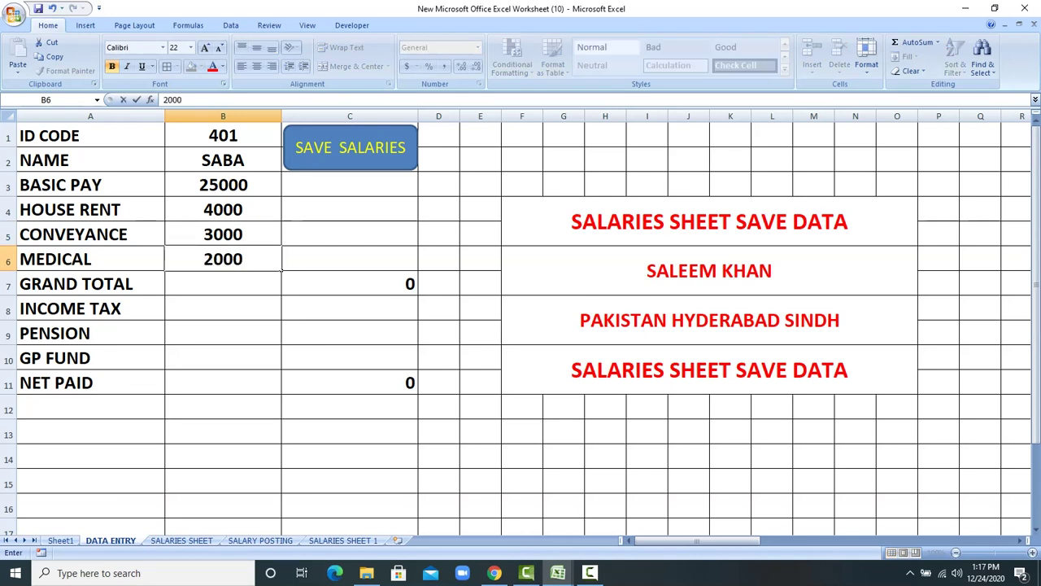
key(Return)
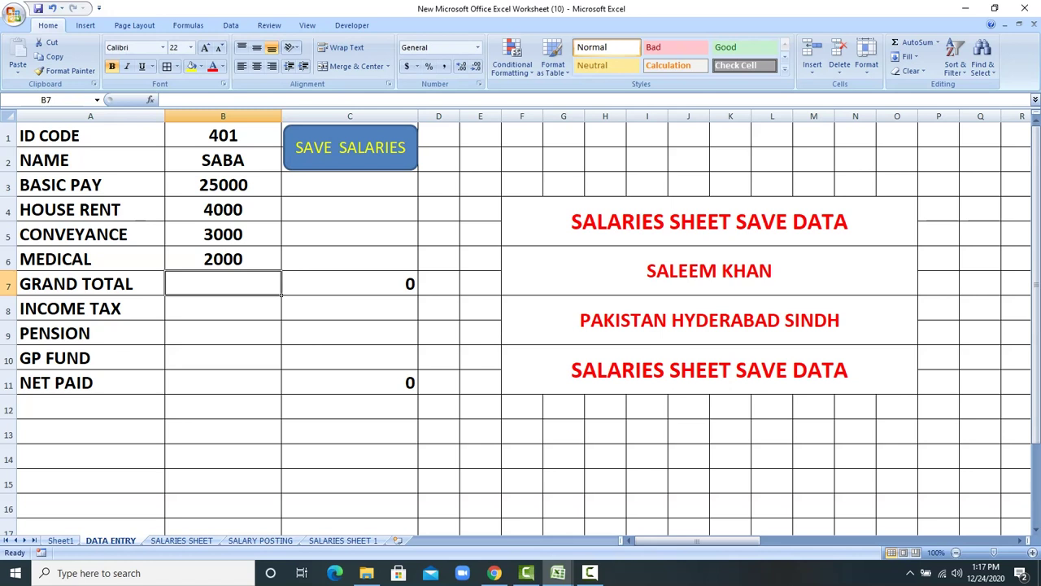
Step: Copy the grand total formula from C7 to B7 and net paid from C11 to B11
click(346, 284)
right_click(346, 284)
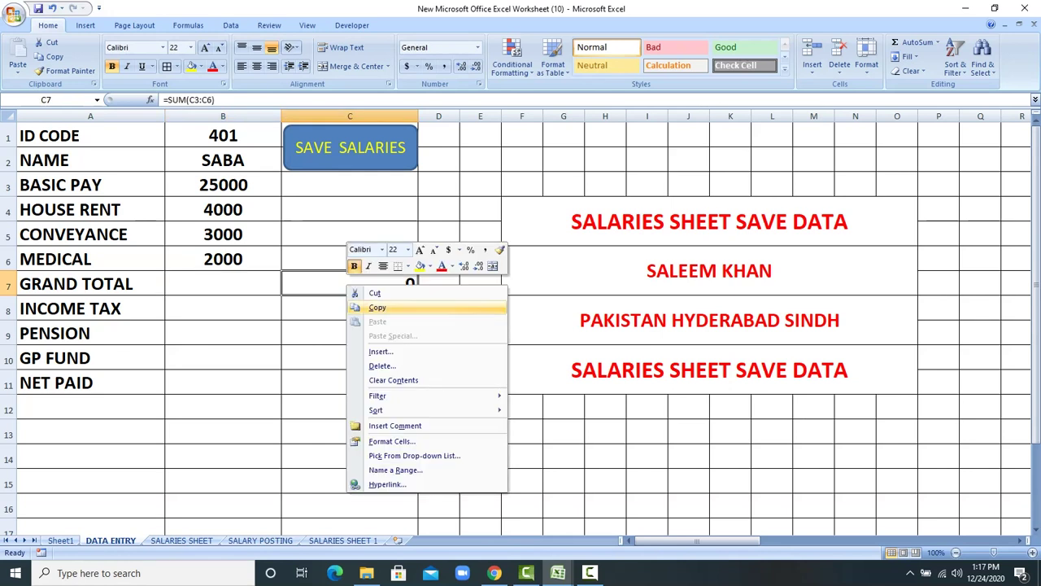
click(377, 307)
right_click(252, 283)
click(283, 320)
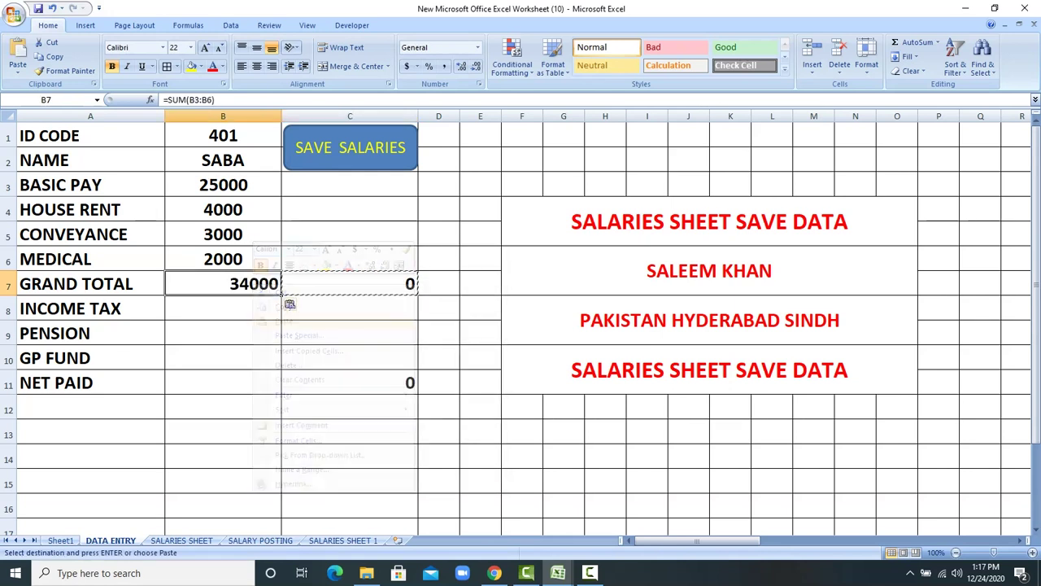
right_click(374, 387)
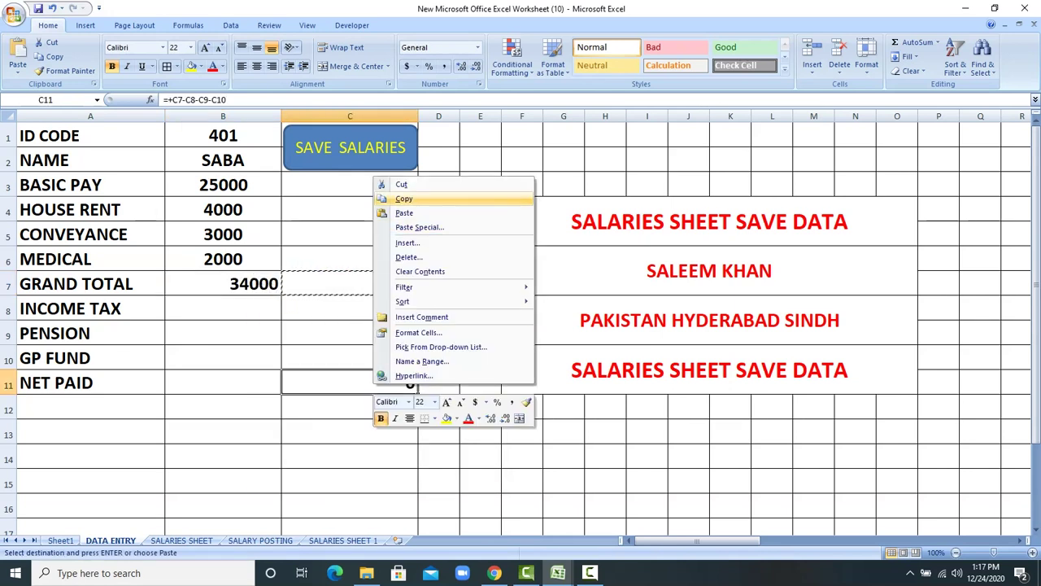
click(404, 198)
click(255, 387)
right_click(256, 387)
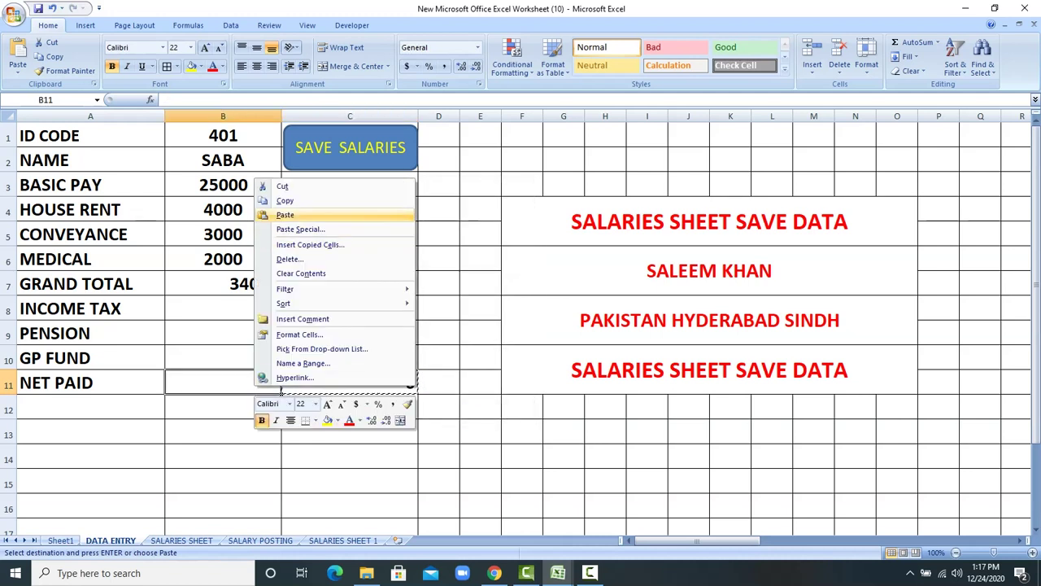
click(284, 215)
Step: Enter income tax 700, pension 600, GP fund 300 and save the employee's salary record
click(223, 307)
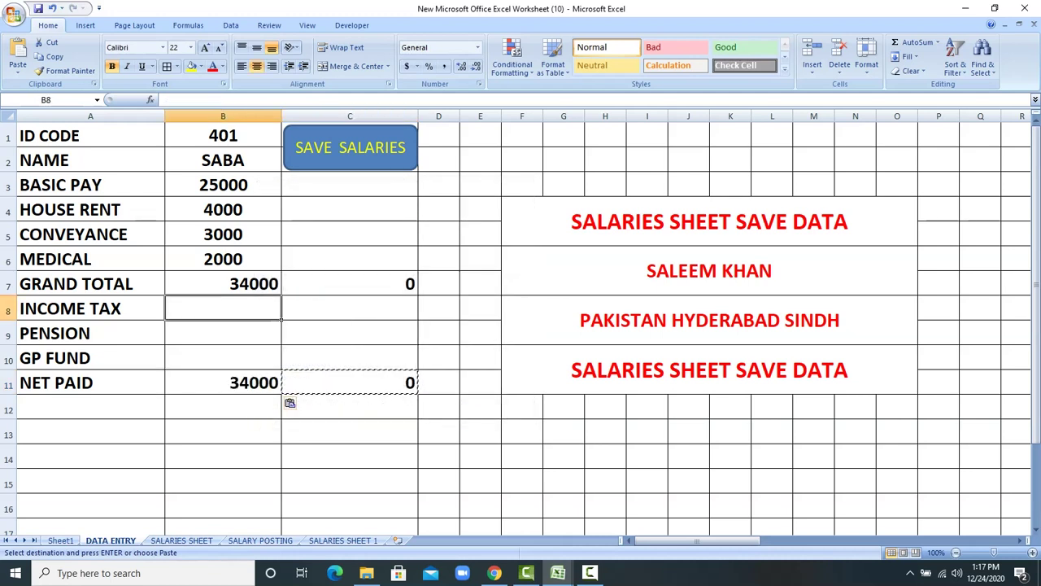
text(700)
key(Return)
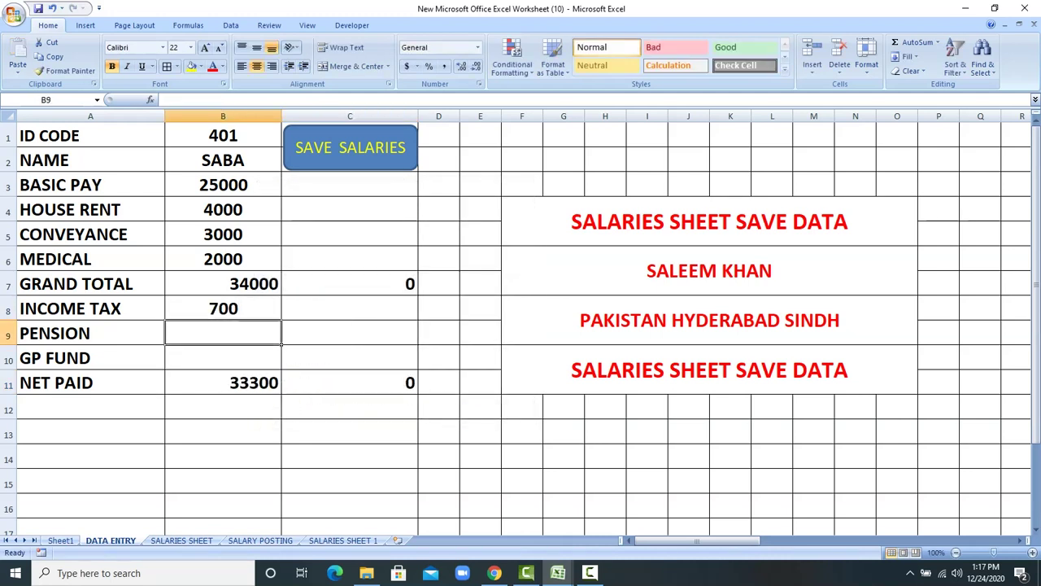
text(600)
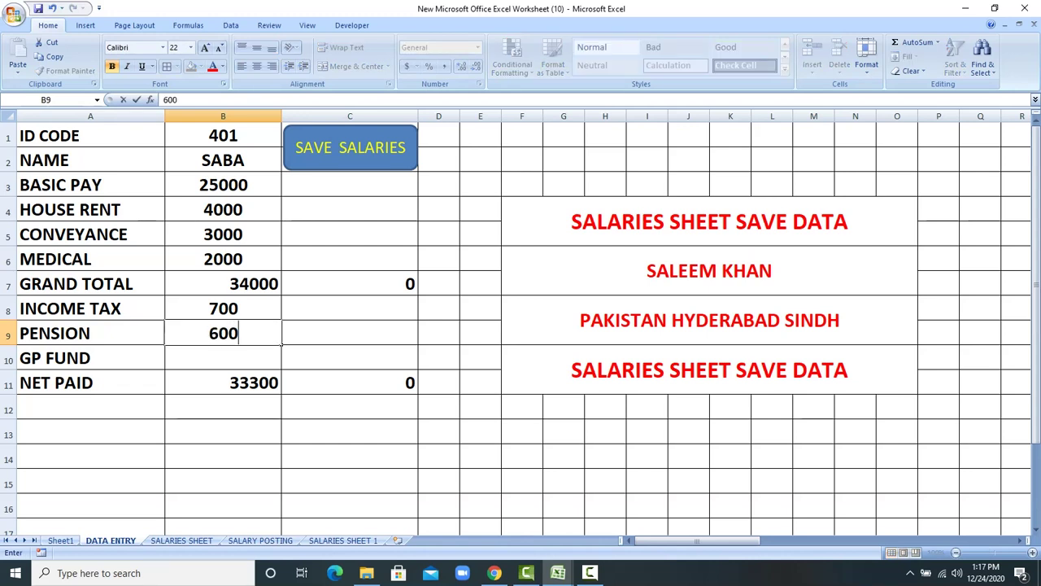
key(Return)
text(300)
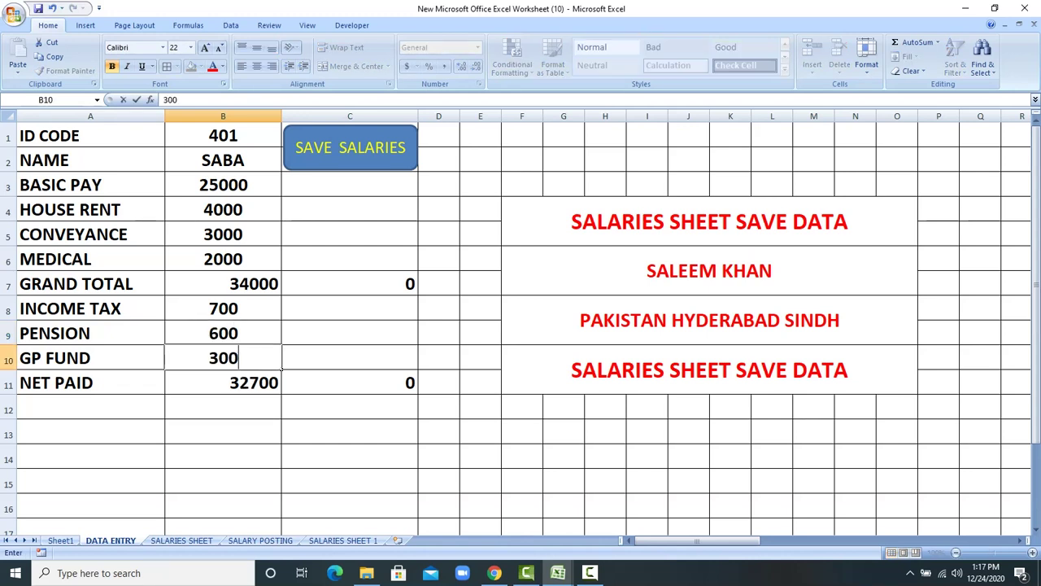
key(Return)
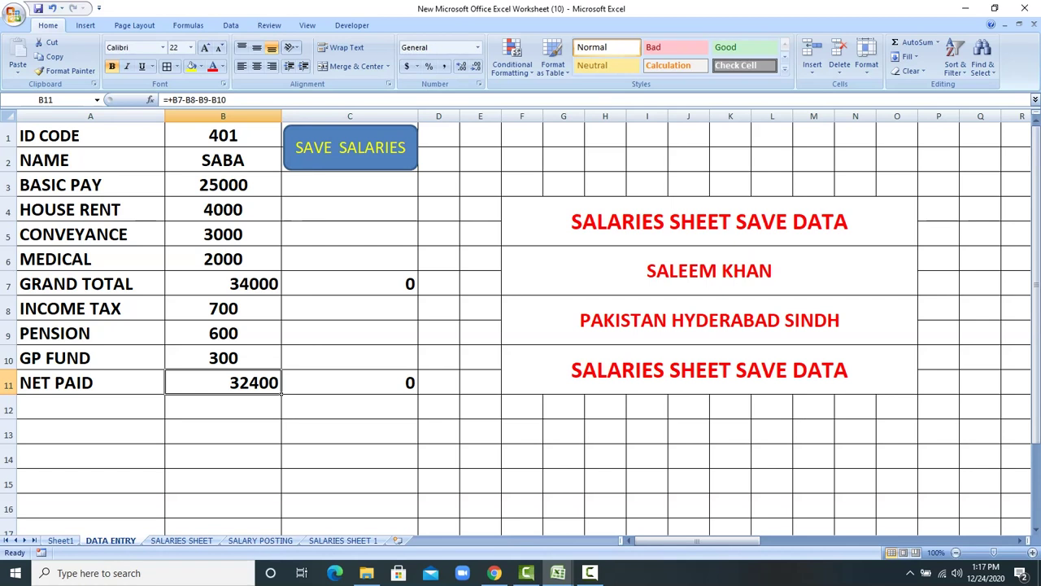
click(284, 147)
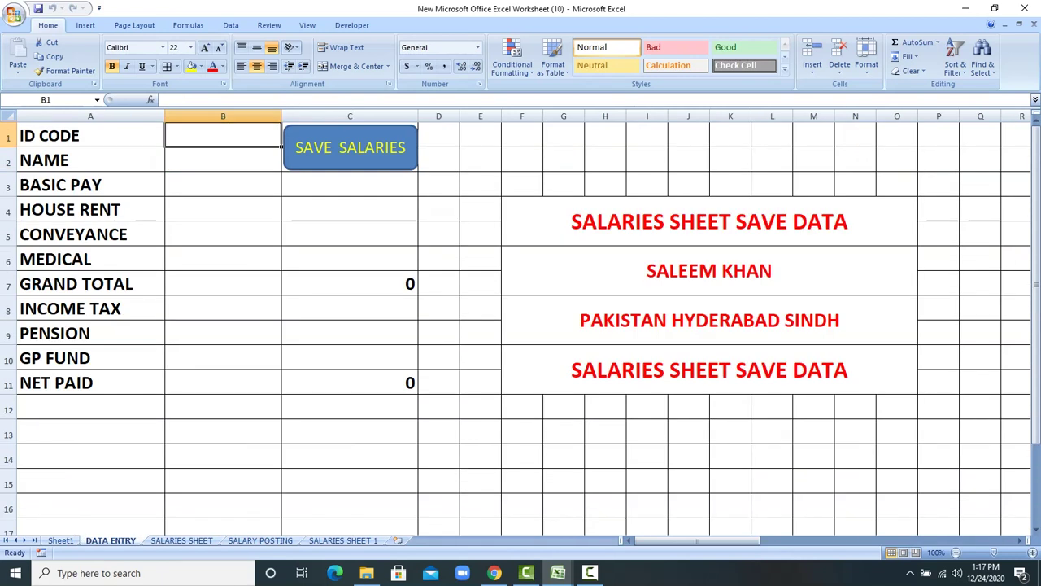
Step: Enter employee 601's name, basic pay 30000, house rent 4000, conveyance 3000 and medical 2500
text(601)
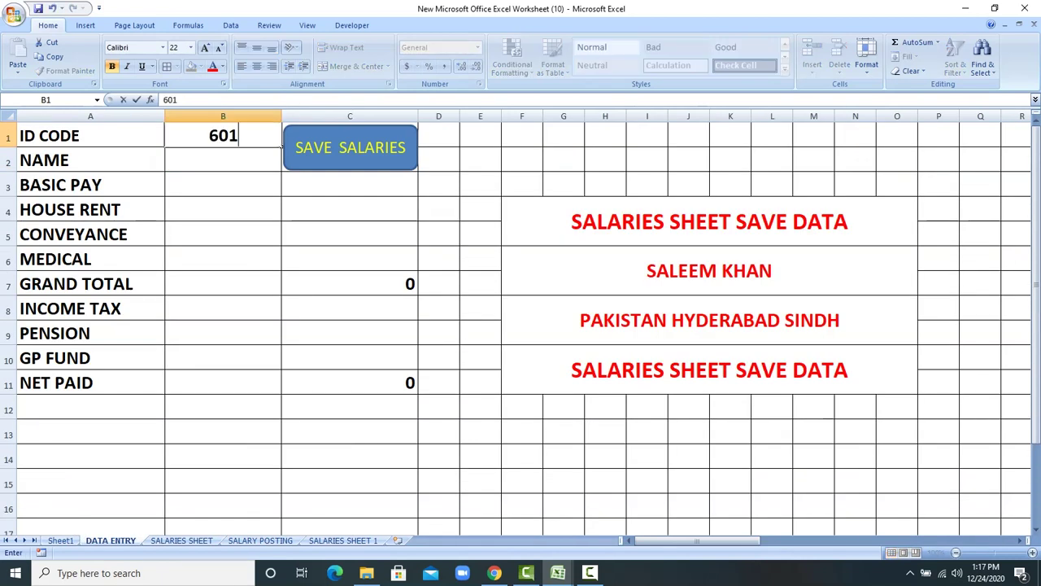
key(Return)
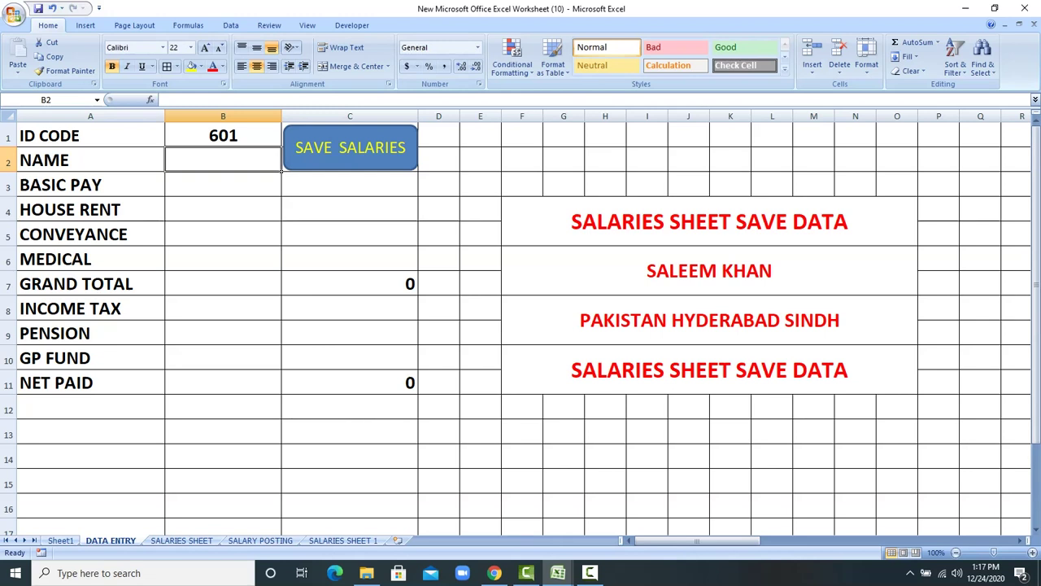
text(ZUBAIR)
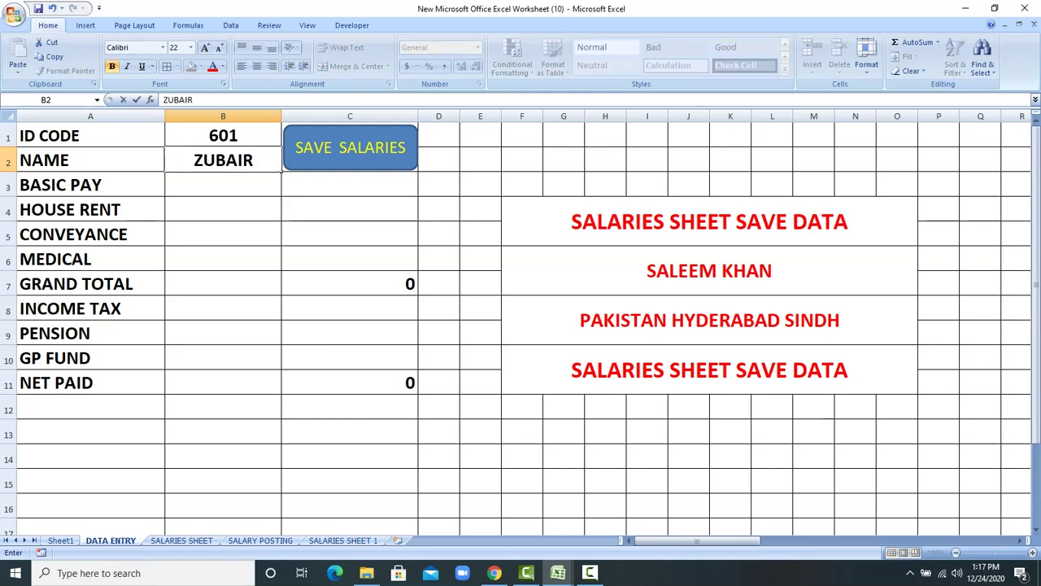
key(Return)
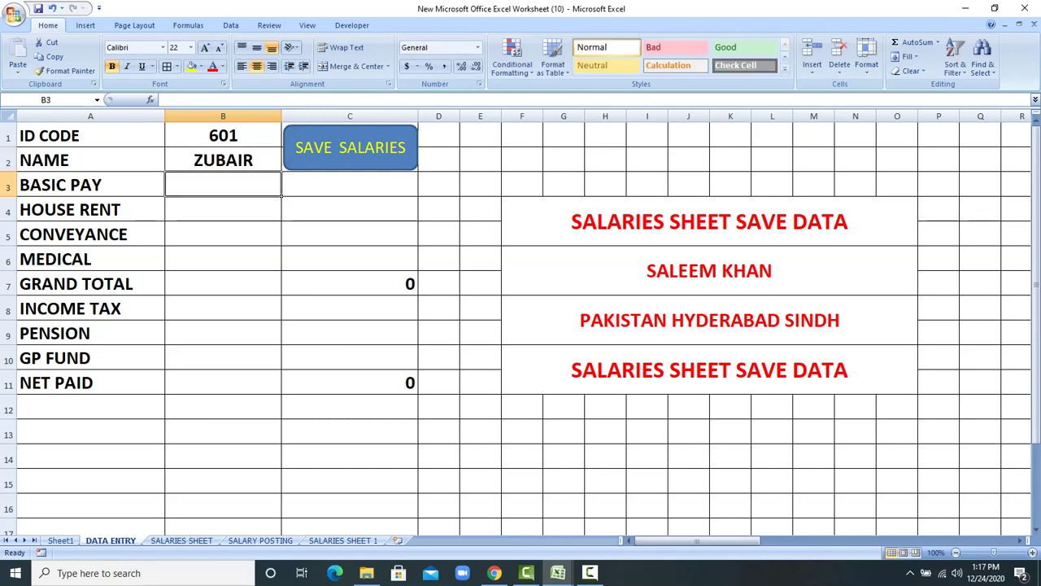
text(30000)
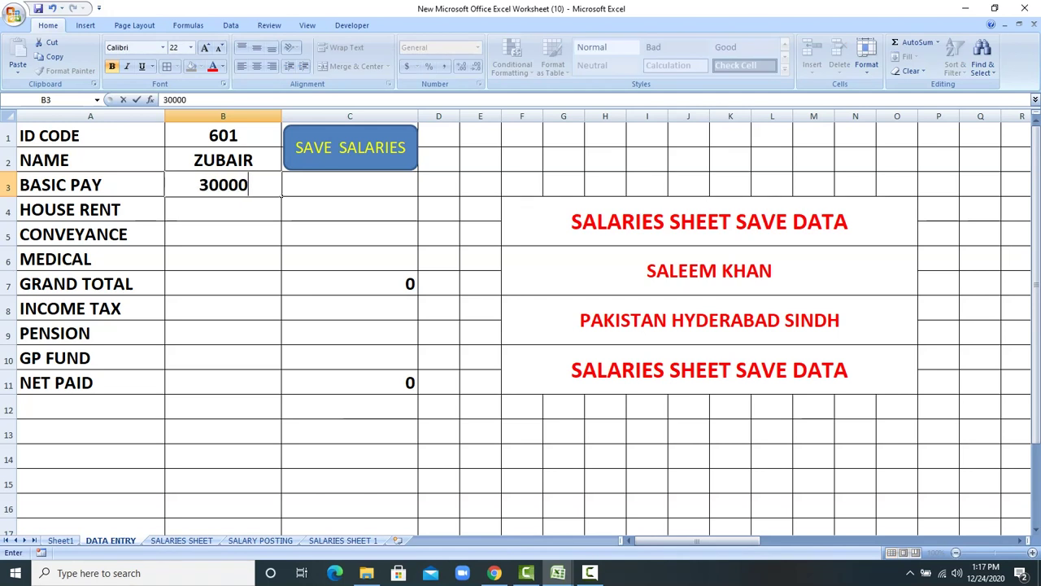
key(Return)
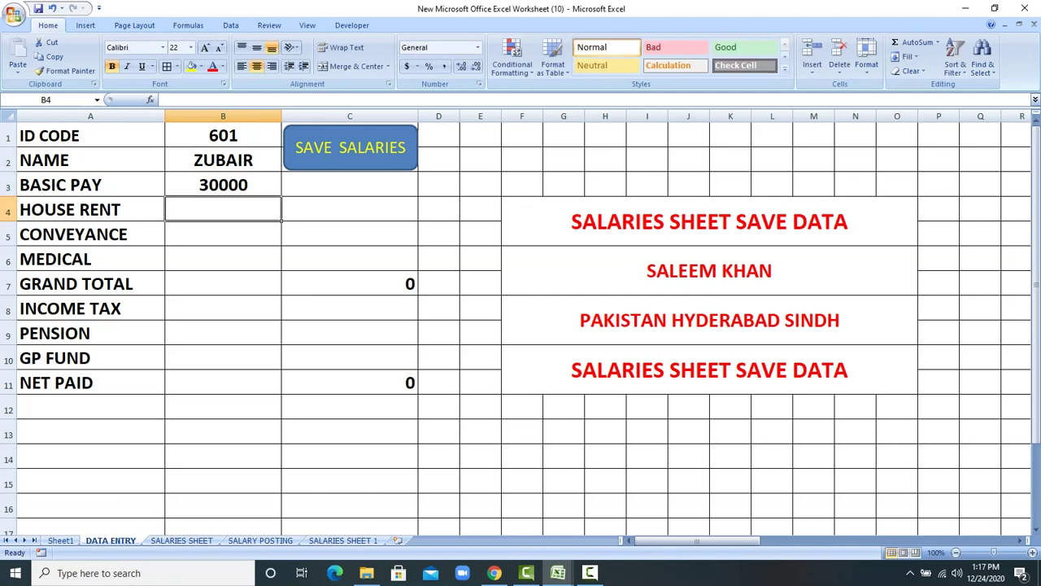
text(4000)
key(Return)
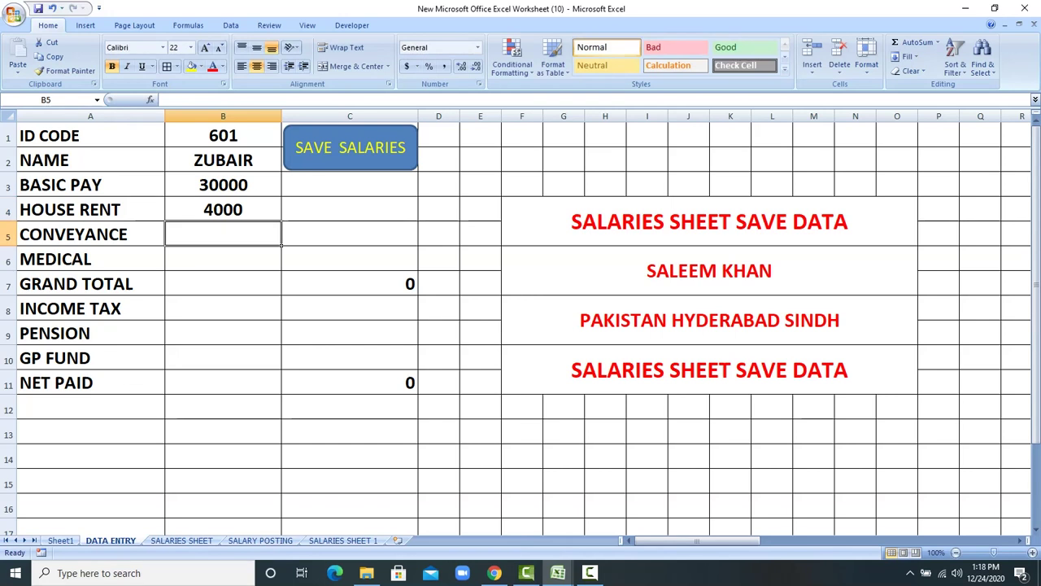
text(3000)
key(Return)
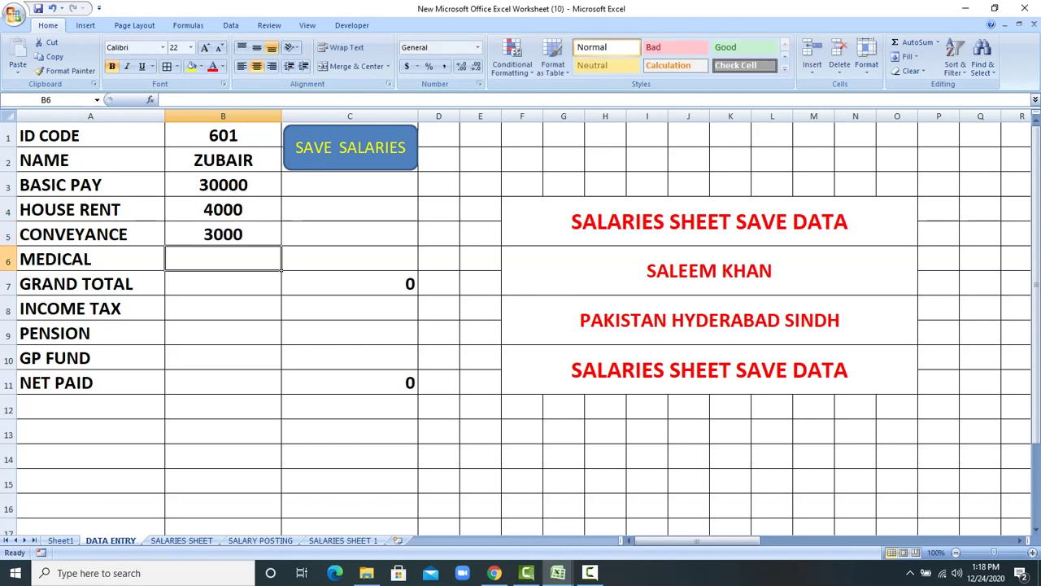
text(2500)
key(Return)
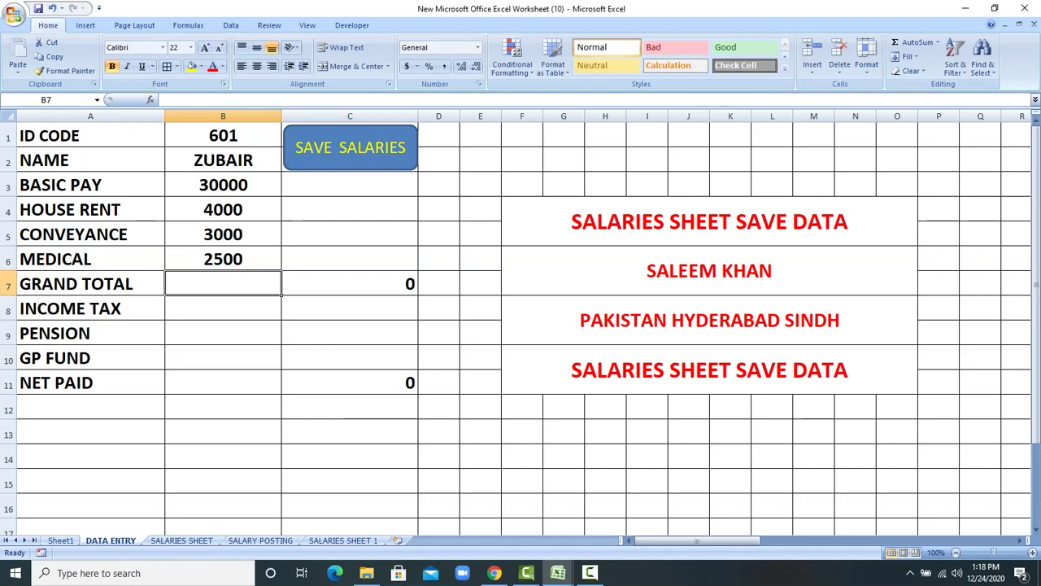
Step: Copy the grand total formula from C7 to B7 and the net paid formula from C11 to B11
click(350, 283)
right_click(350, 284)
click(372, 305)
right_click(243, 283)
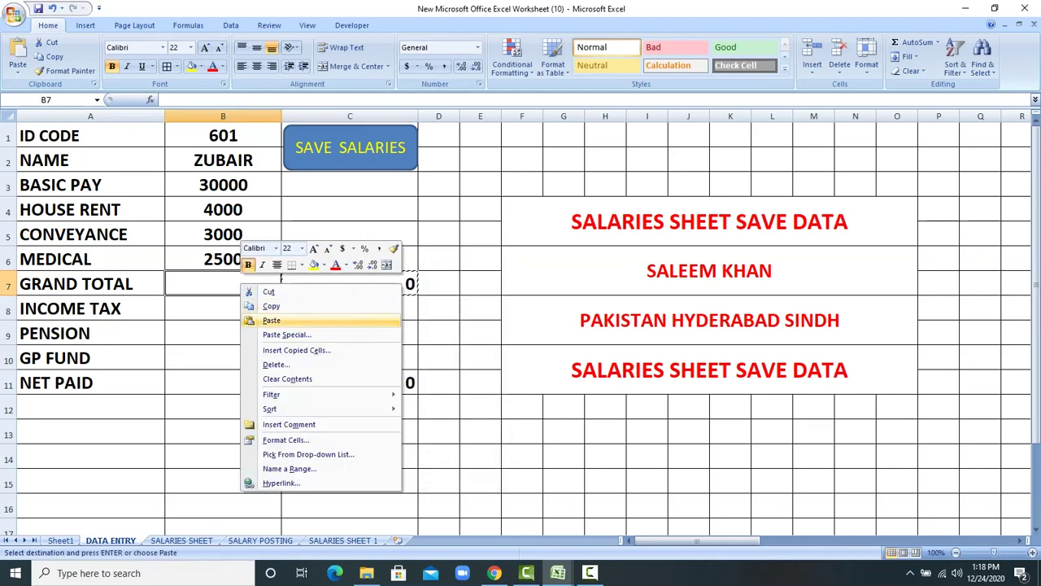
click(270, 320)
click(370, 383)
right_click(370, 383)
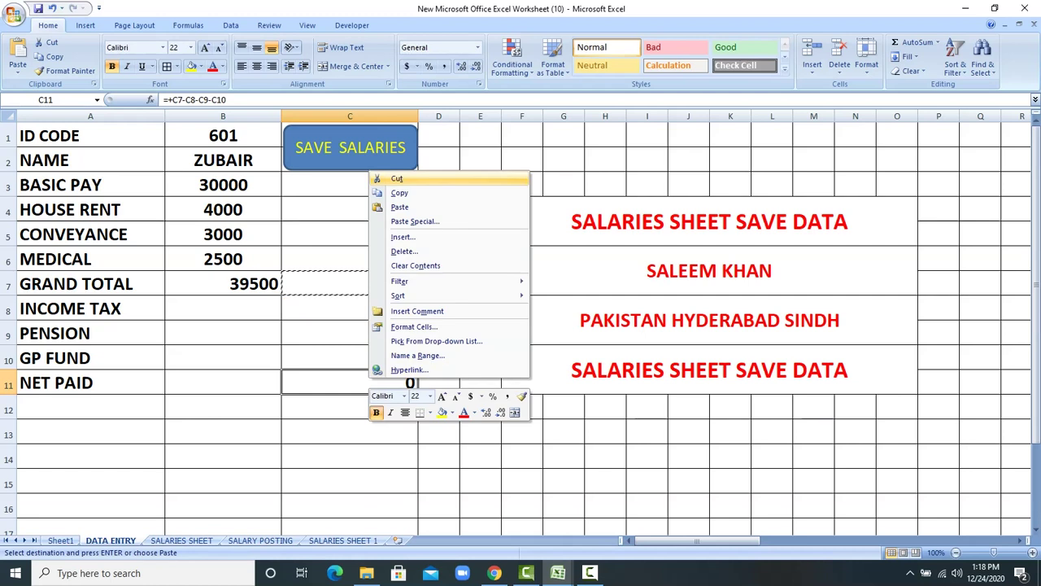
click(399, 193)
click(244, 382)
right_click(244, 382)
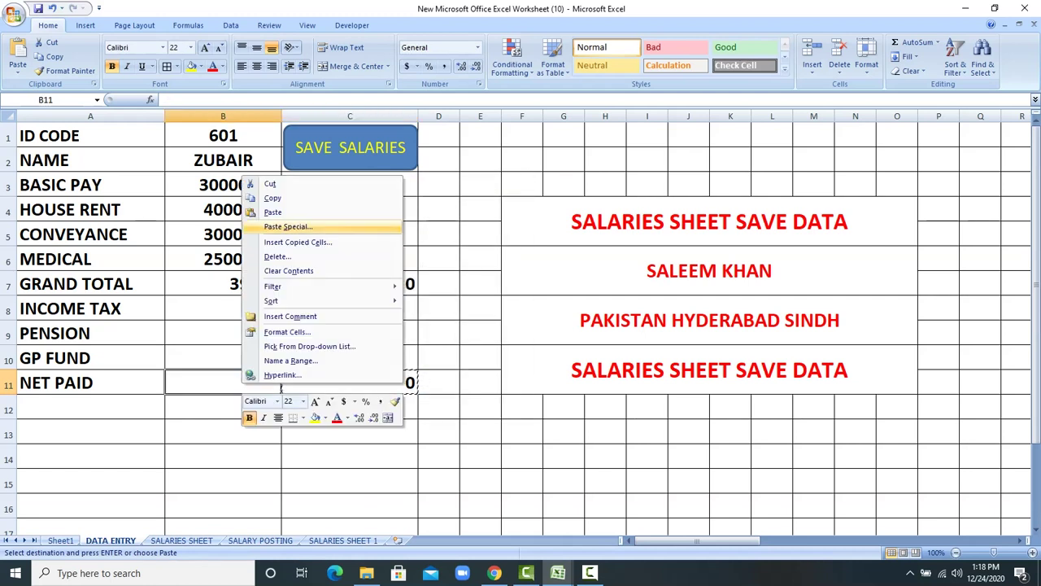
click(273, 211)
Step: Enter income tax 800, pension 600 and GP FUND 400, then save the salary record
click(222, 309)
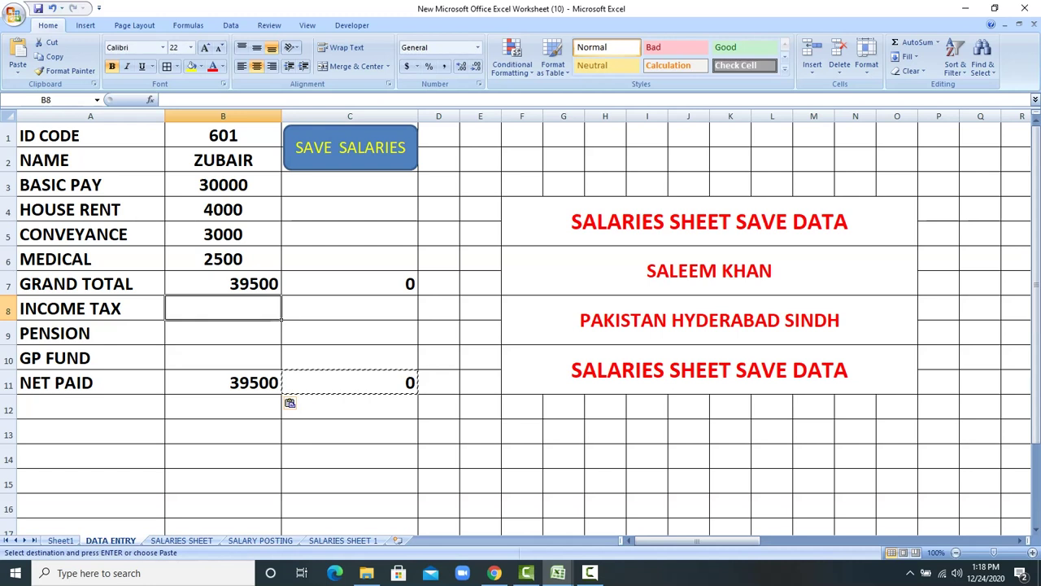
text(800)
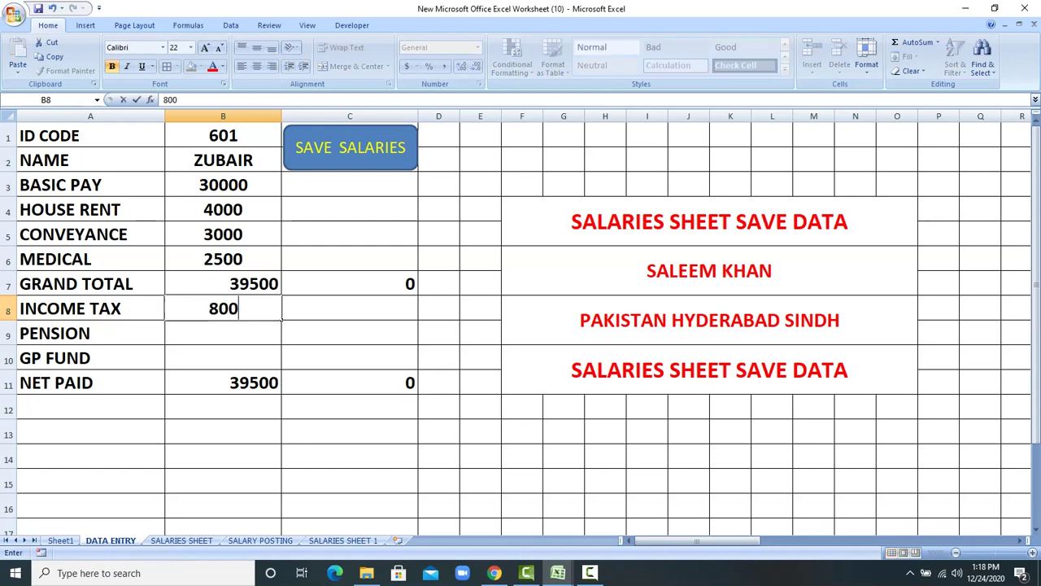
key(Return)
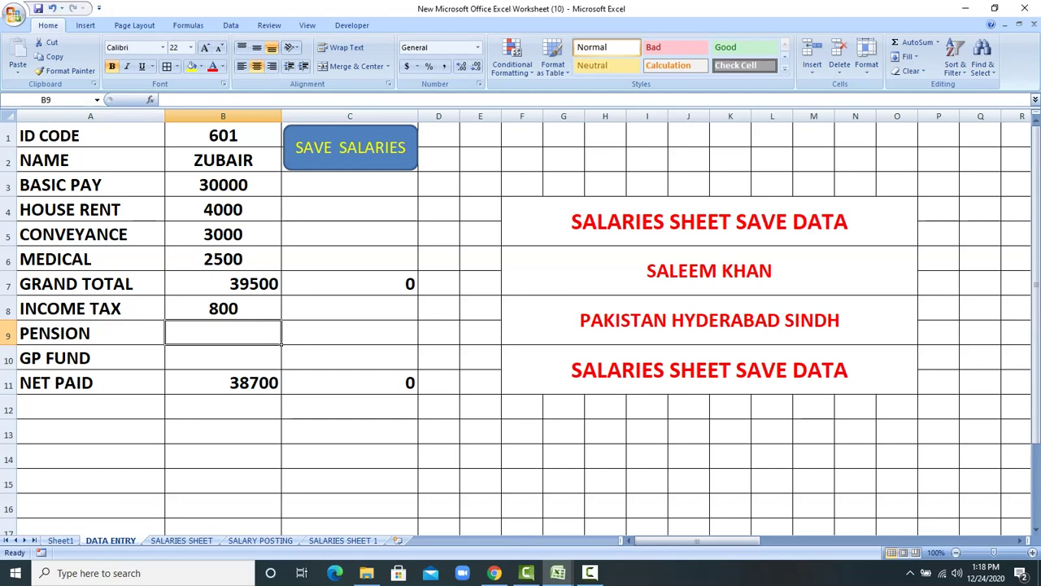
text(600)
key(Return)
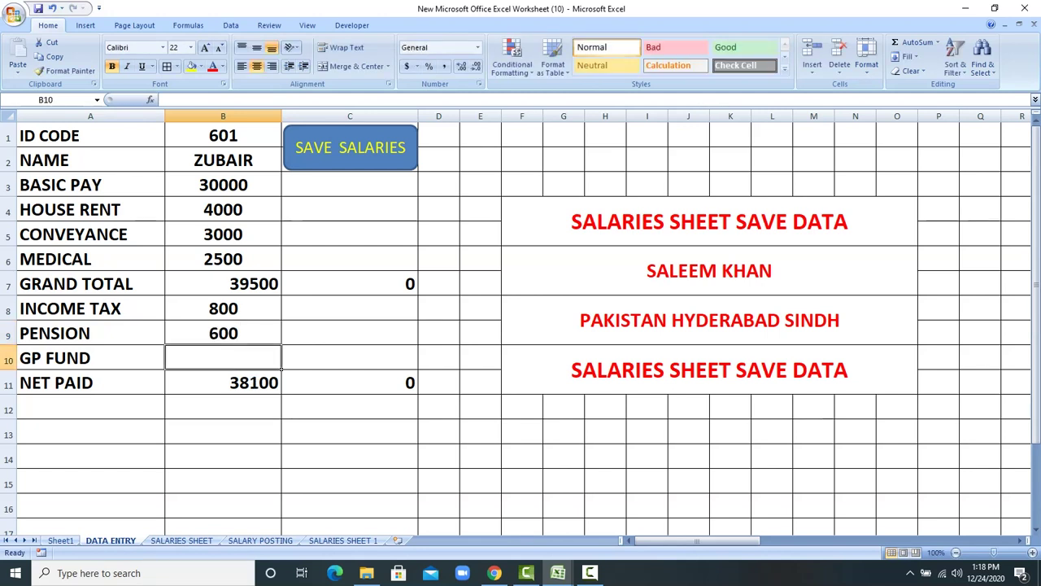
text(400)
key(Return)
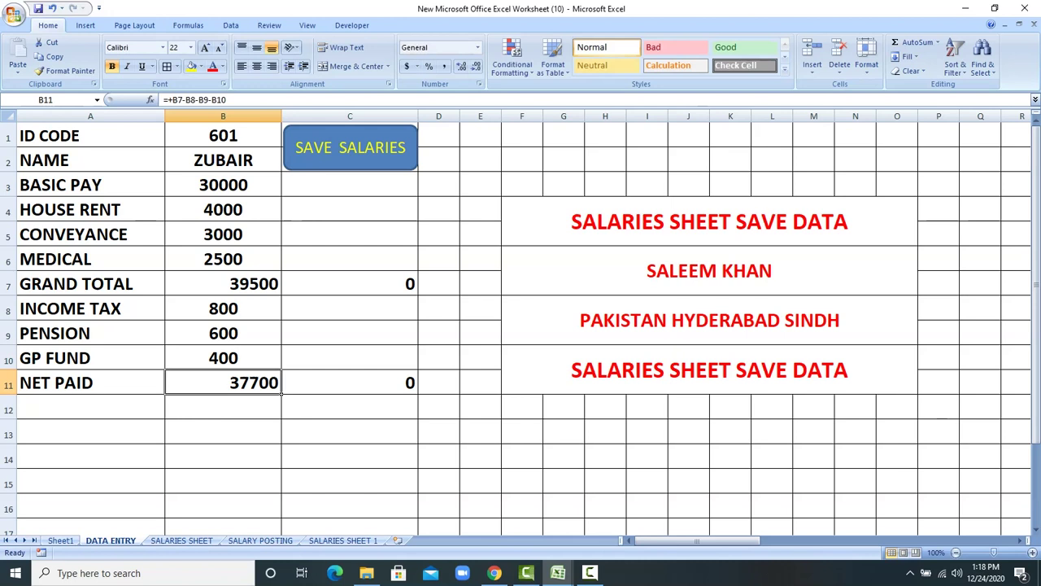
click(286, 146)
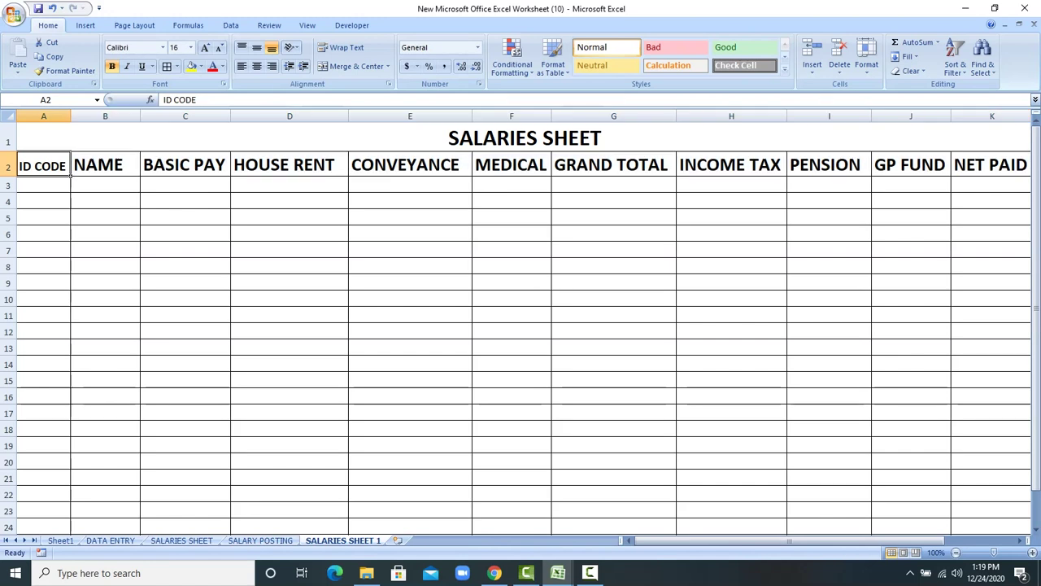
Step: Delete the SALARIES SHEET title row on SALARIES SHEET 1
click(8, 140)
right_click(8, 140)
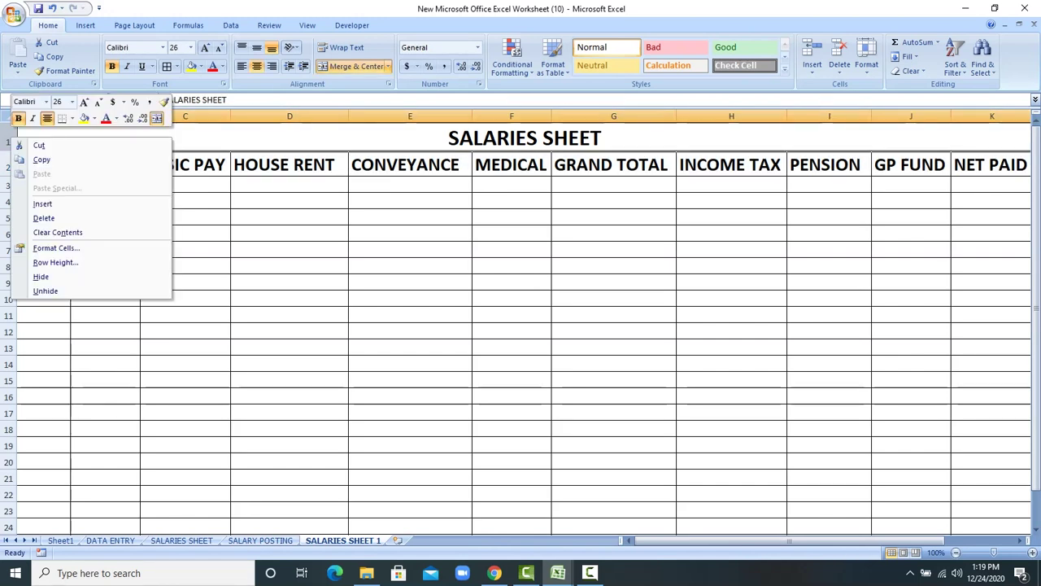
click(43, 218)
Step: Clear the column headings in row 1 and go to the SALARY POSTING sheet
drag(41, 136, 1001, 143)
key(Delete)
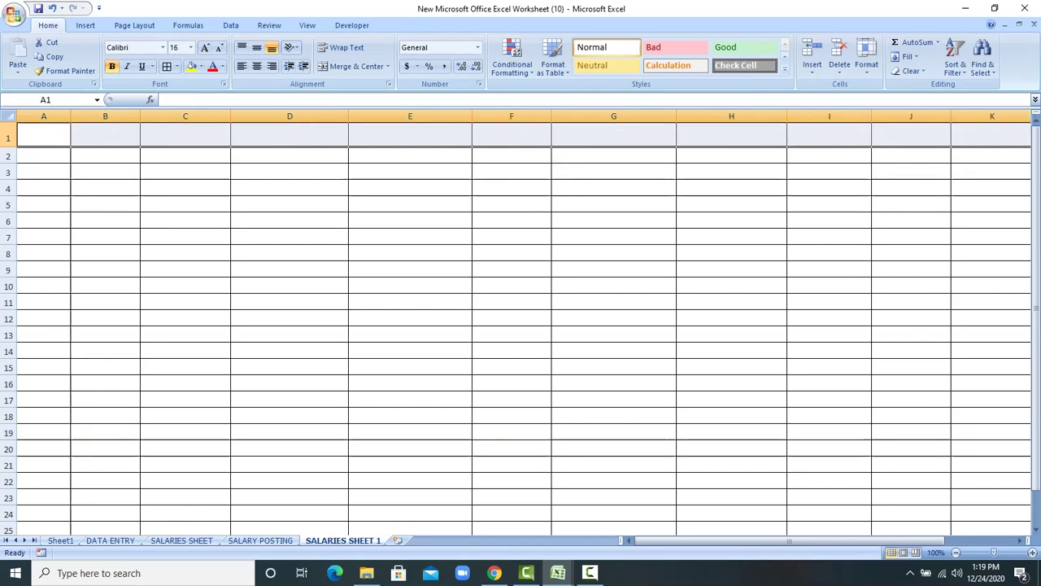
click(290, 236)
click(260, 540)
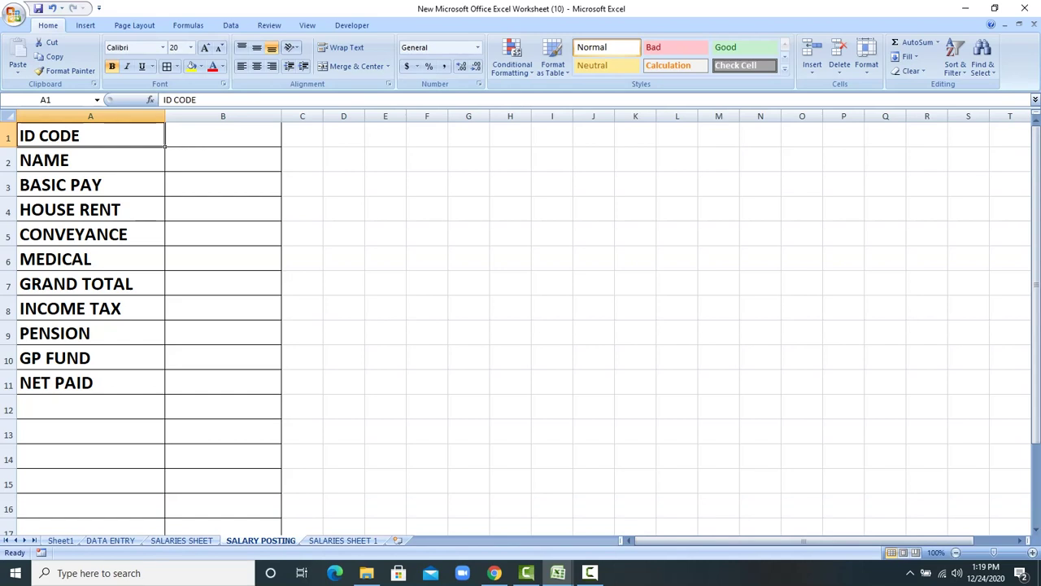
Step: Widen column C to about 35 characters
click(385, 208)
drag(323, 117, 445, 116)
click(467, 184)
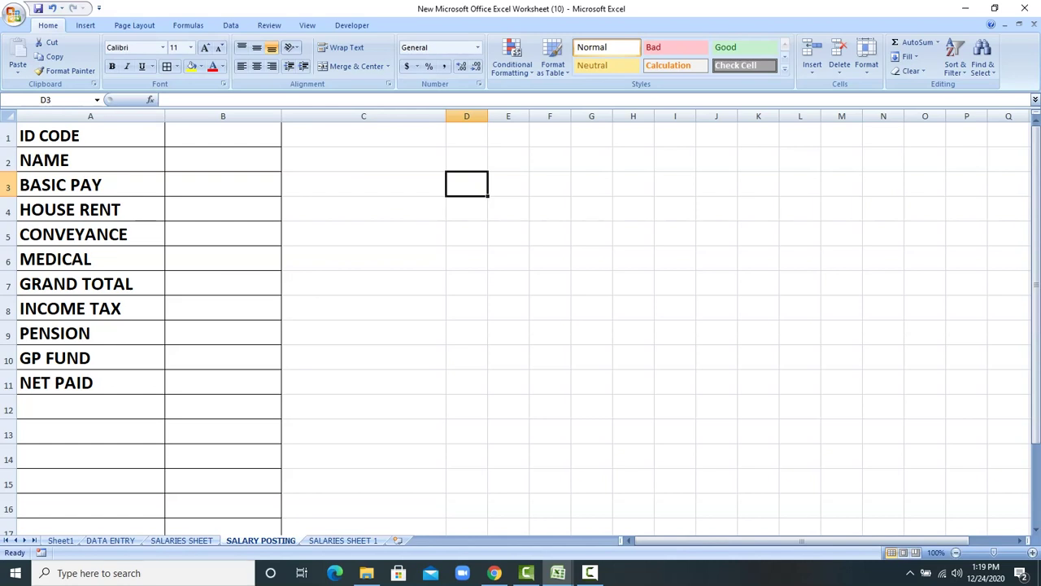
Step: Enter ID code 401 and the employee's name in B1 and B2
click(223, 135)
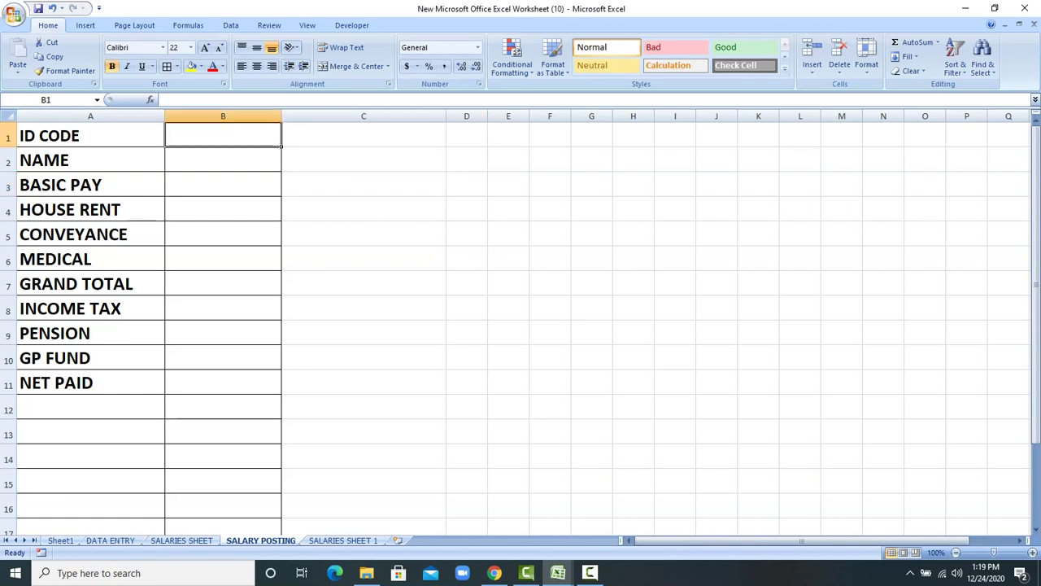
text(401)
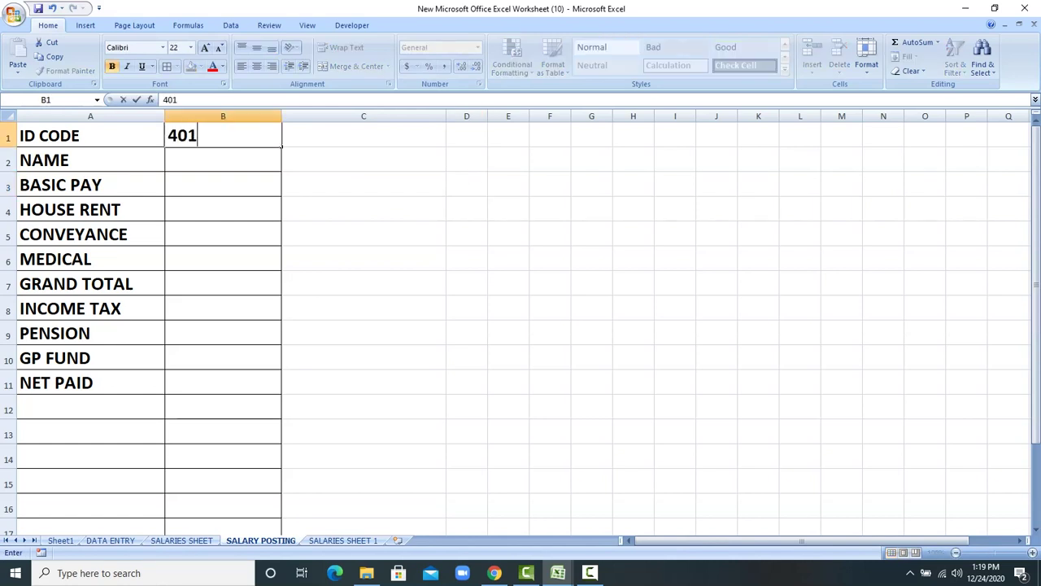
key(Return)
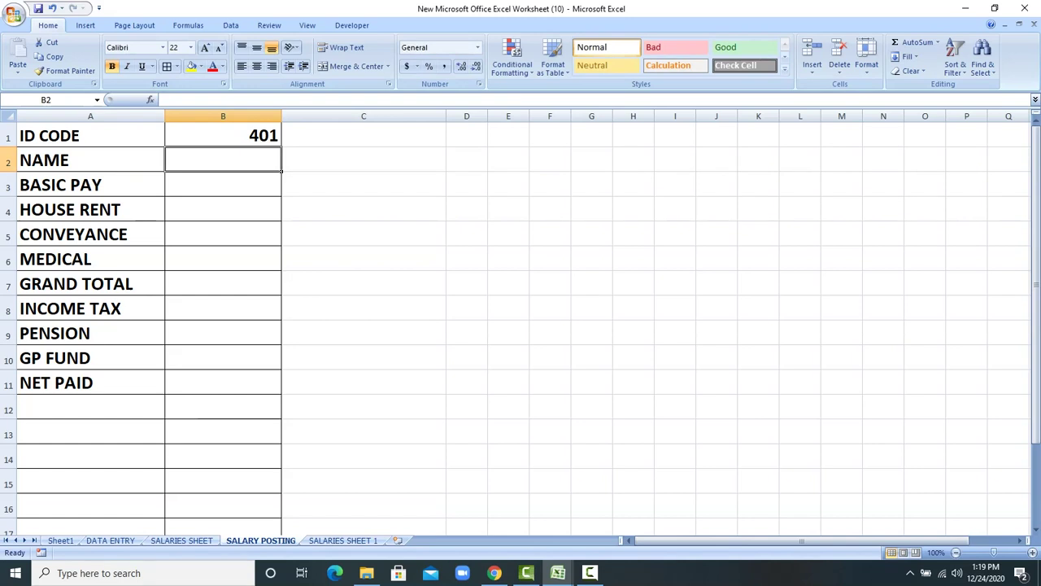
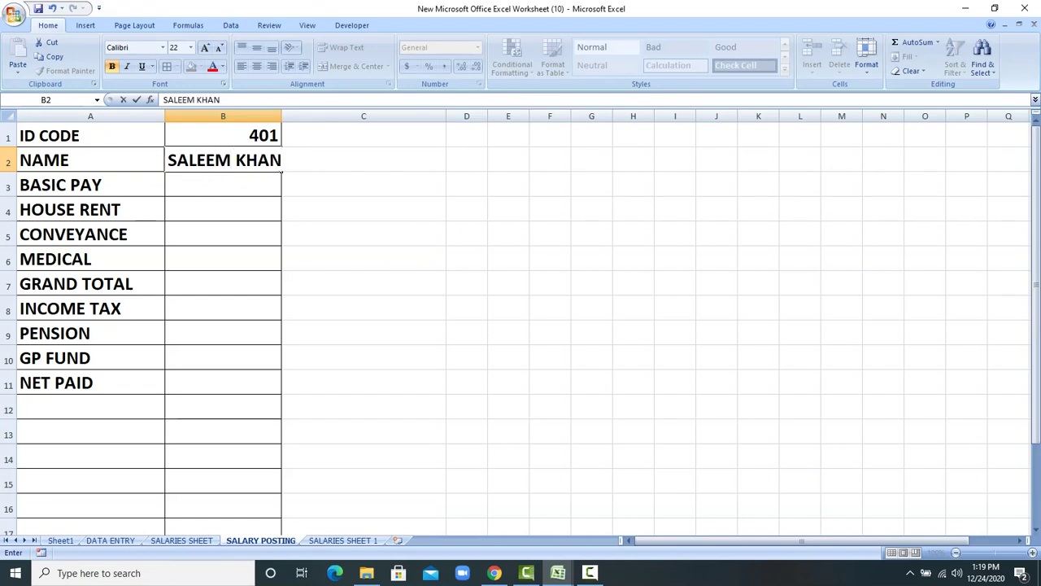
key(Return)
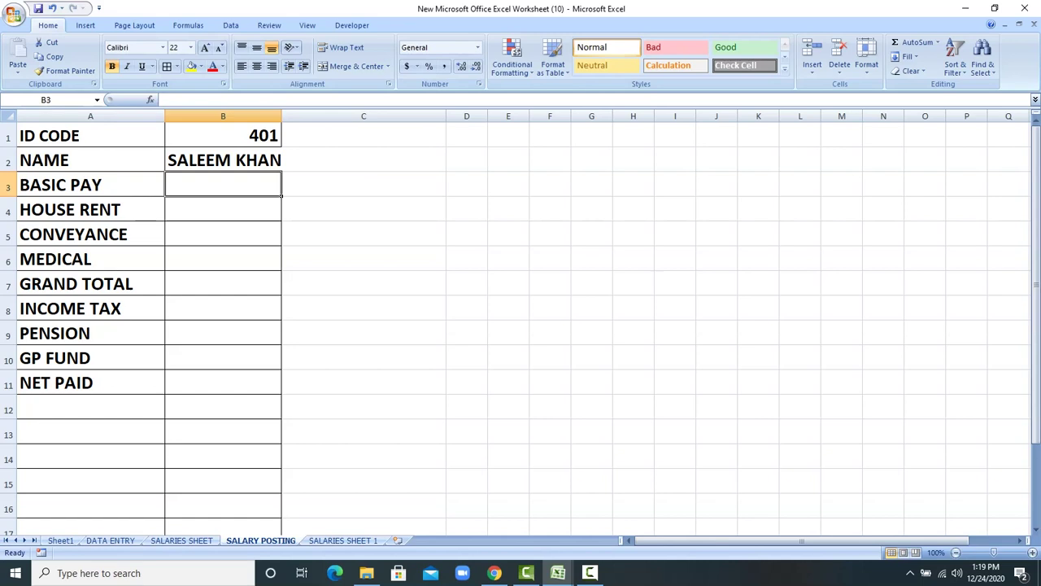
Step: Enter basic pay 40000, house rent 5000, conveyance 4000 and medical 4000
text(400)
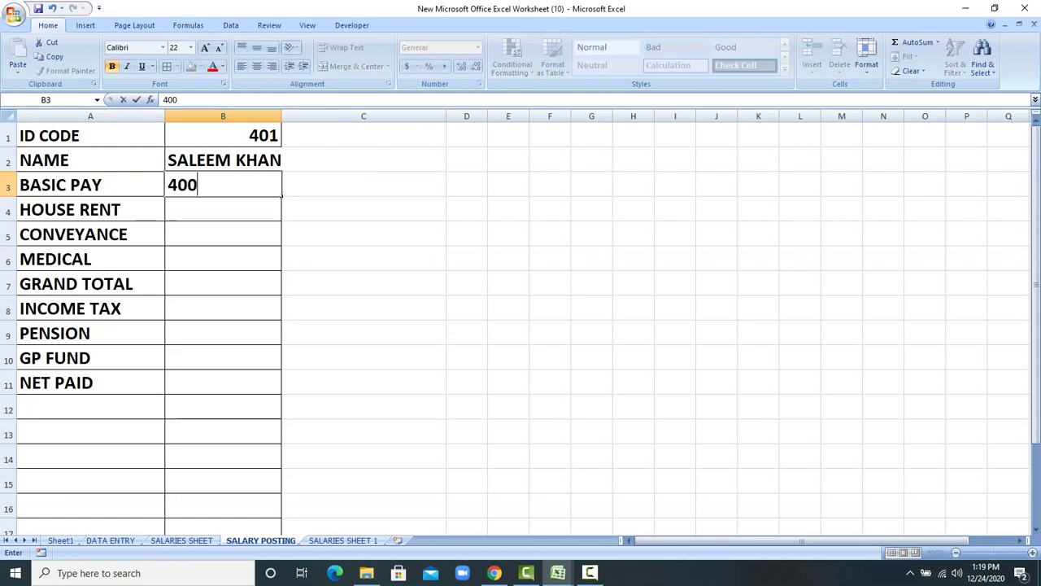
text(00)
key(Return)
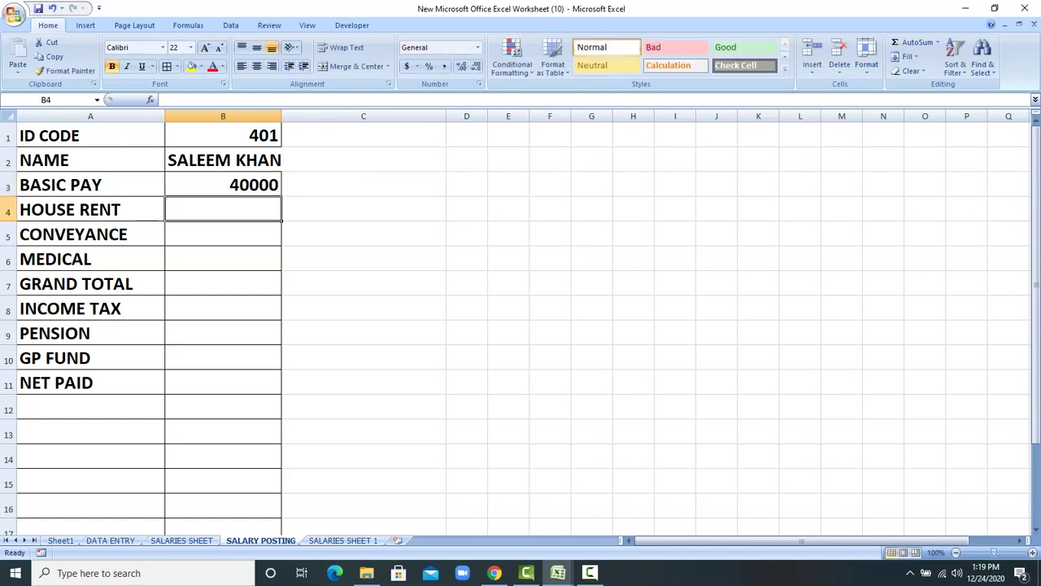
text(5000)
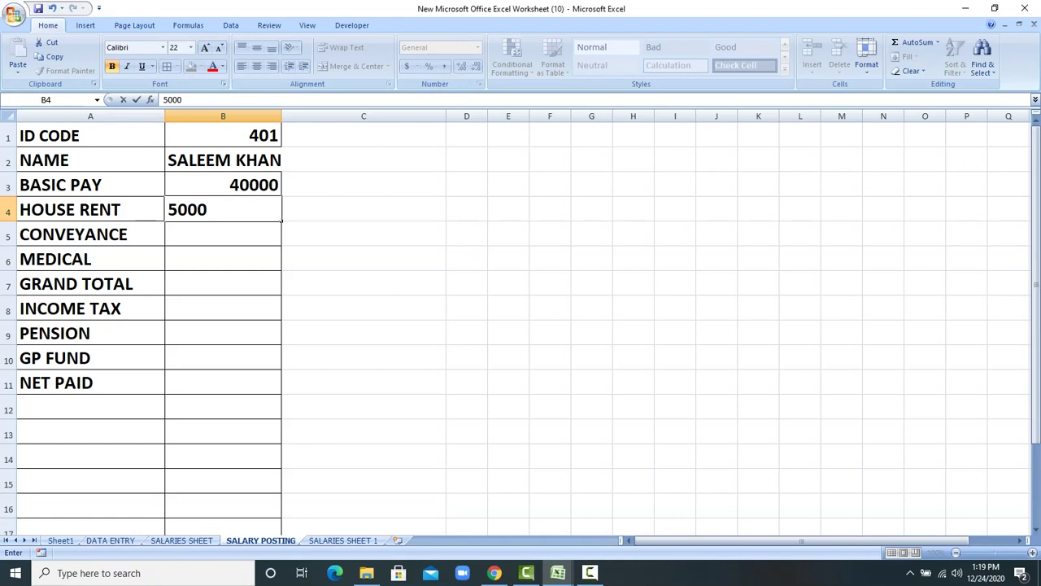
key(Return)
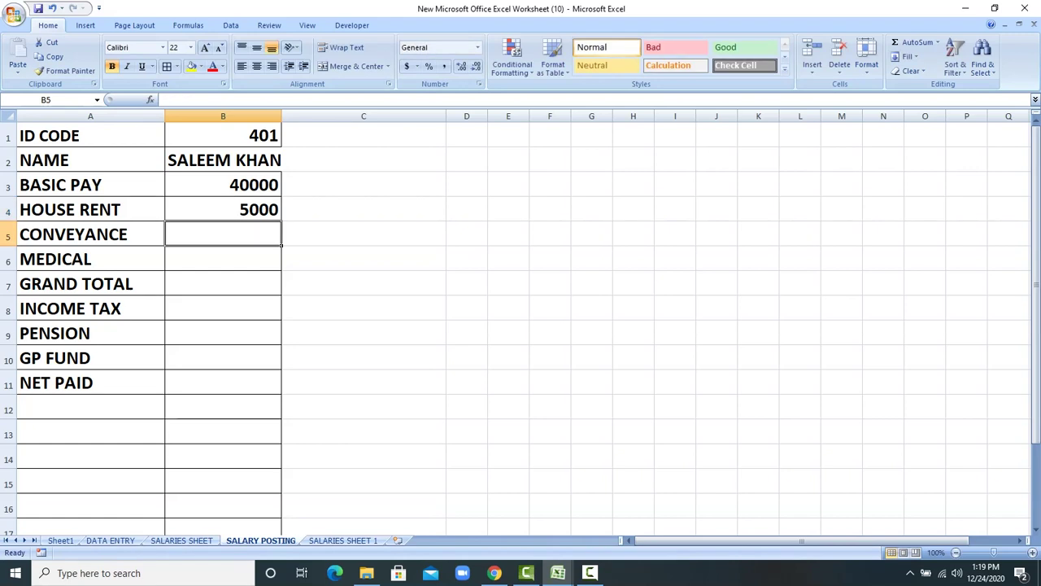
text(4000)
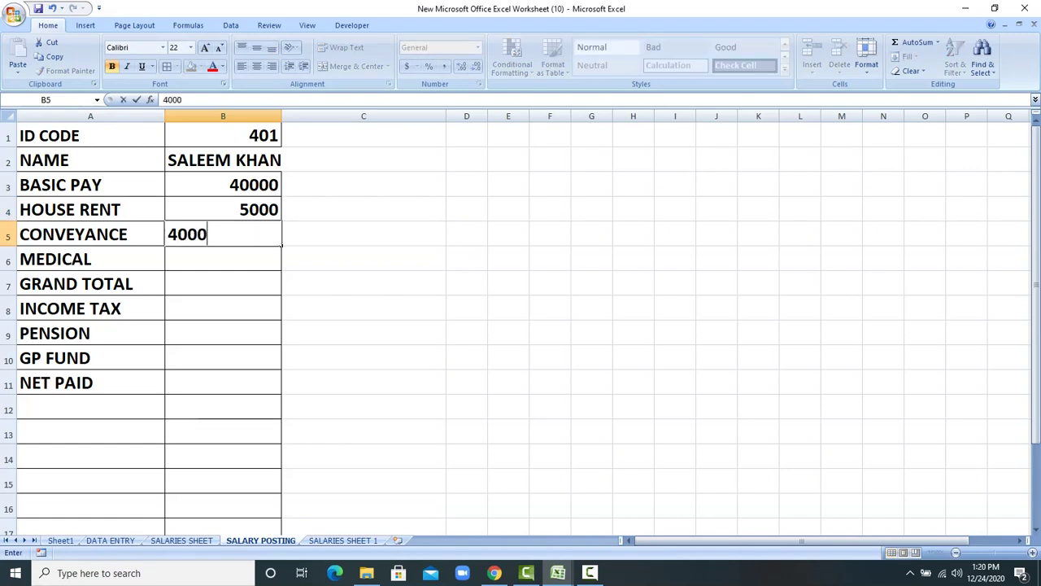
key(Return)
text(4000)
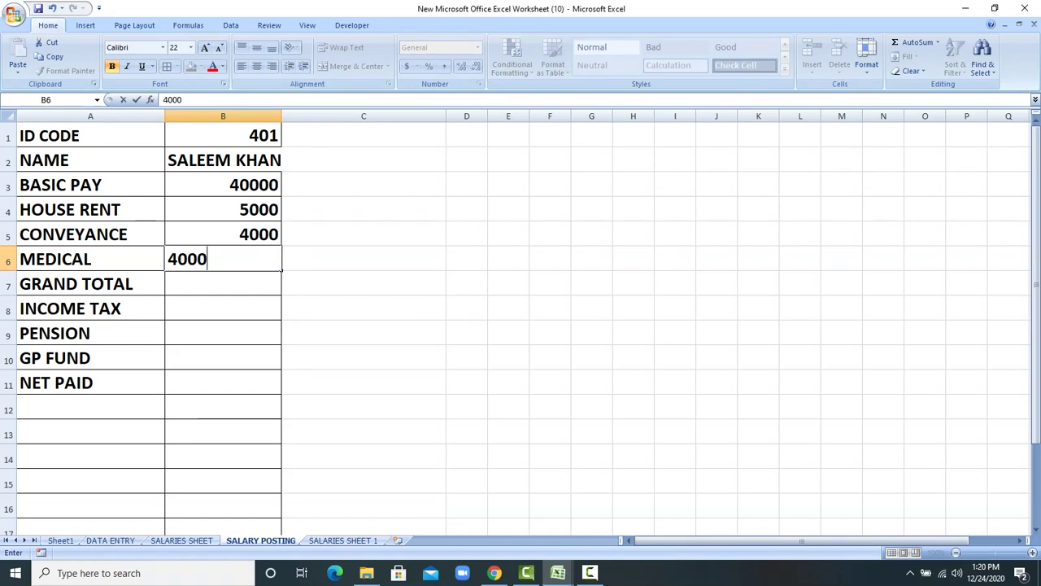
key(Return)
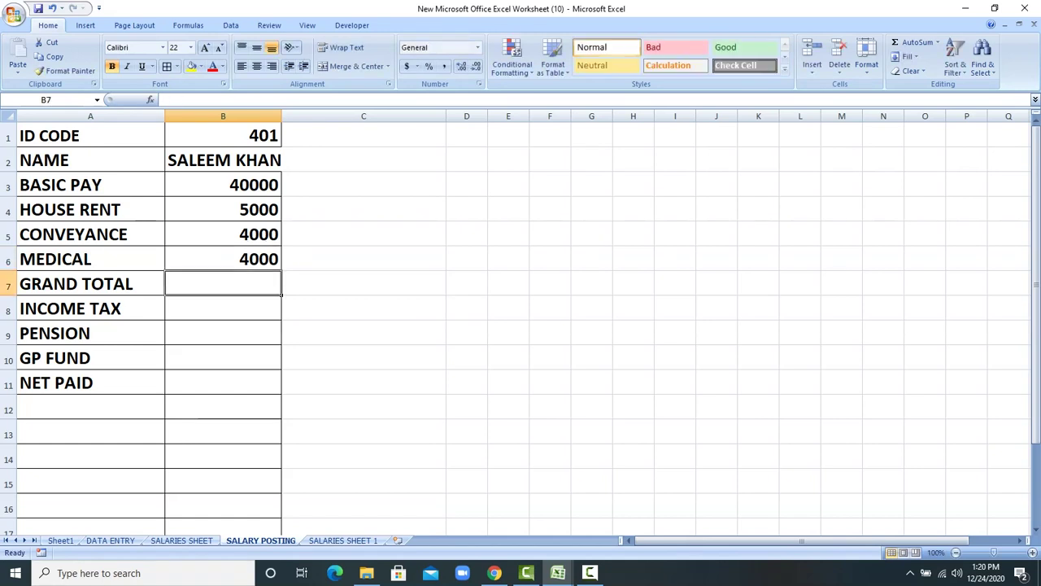
Step: AutoSum the allowances from BASIC PAY into GRAND TOTAL
click(223, 184)
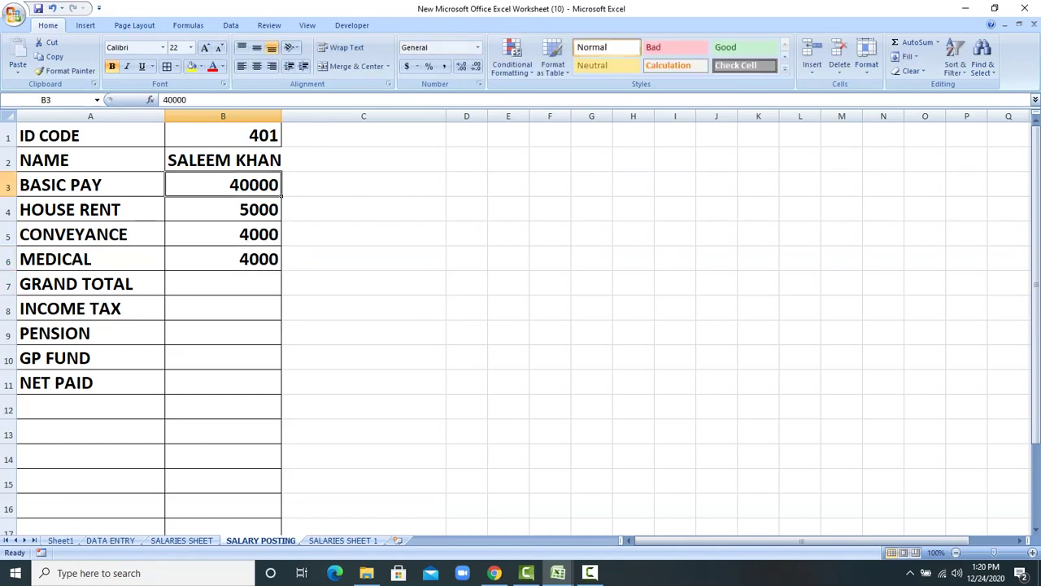
key(shift+Down)
key(shift+Down)
key(shift+Down)
key(shift+Down)
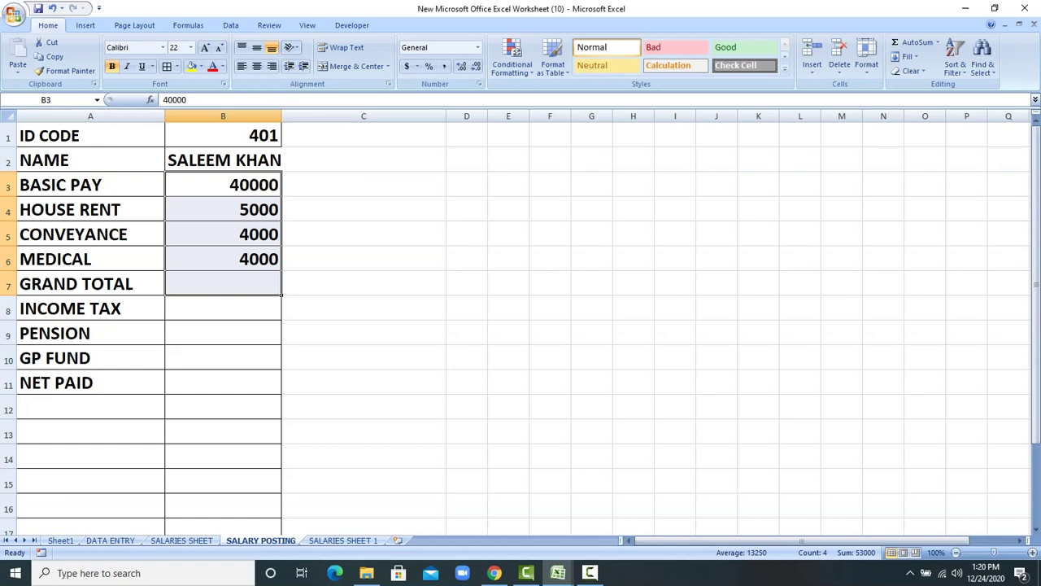
key(alt+equal)
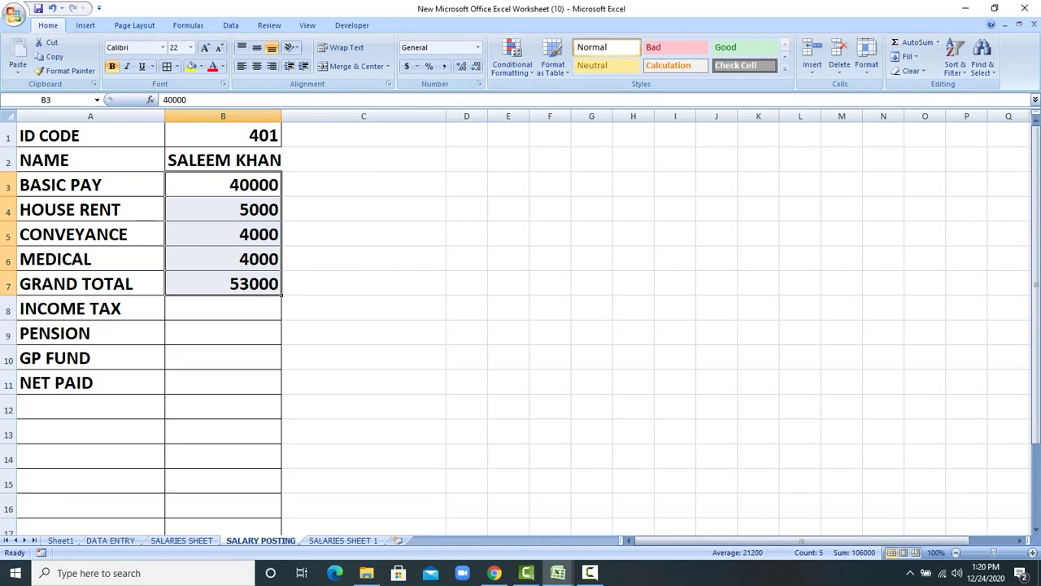
Step: Enter income tax 1000, pension 800 and GP FUND 700
click(223, 309)
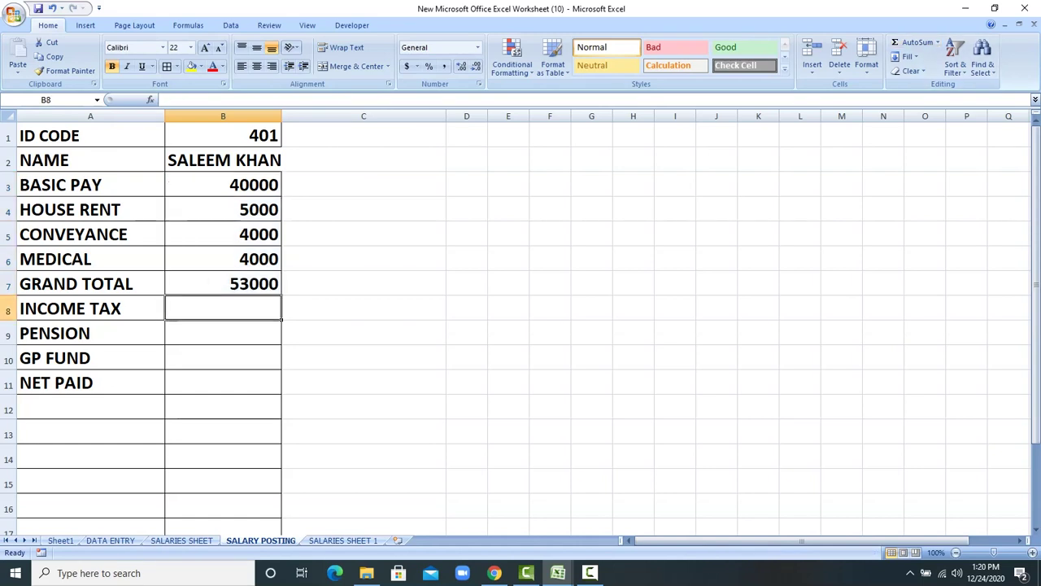
text(300)
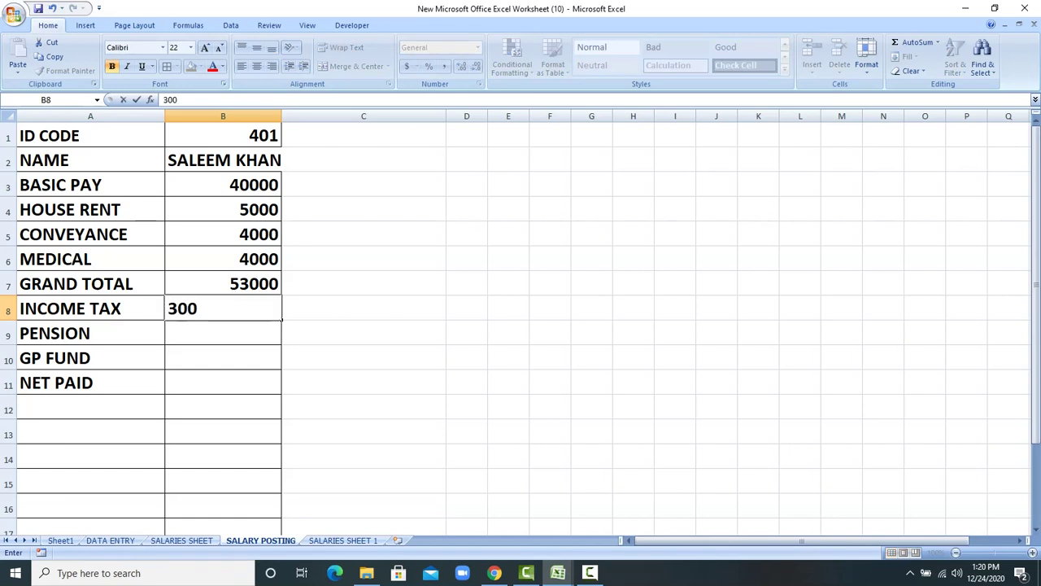
key(BackSpace)
key(BackSpace)
text(1000)
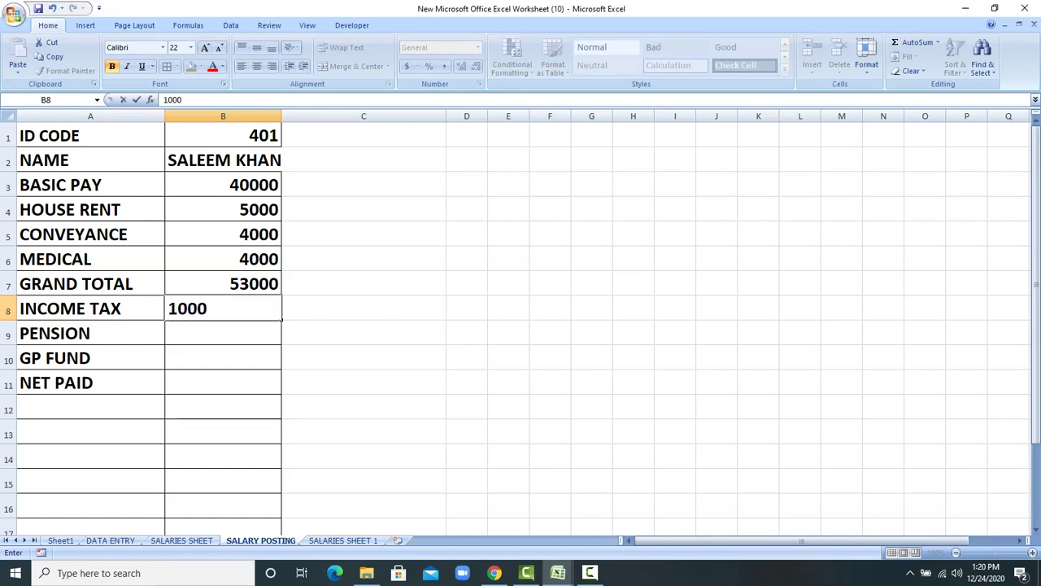
key(Return)
text(800)
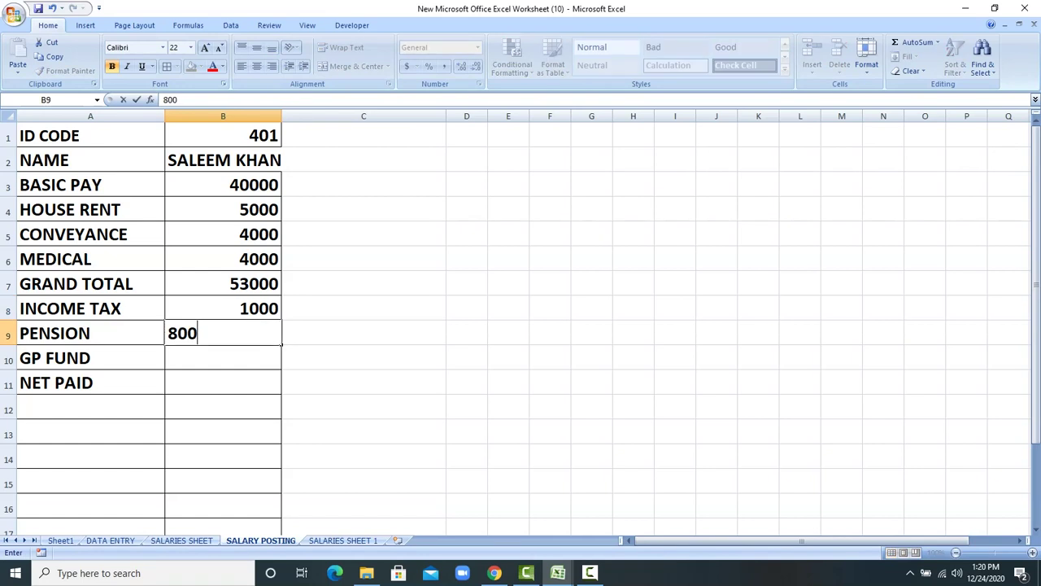
key(Return)
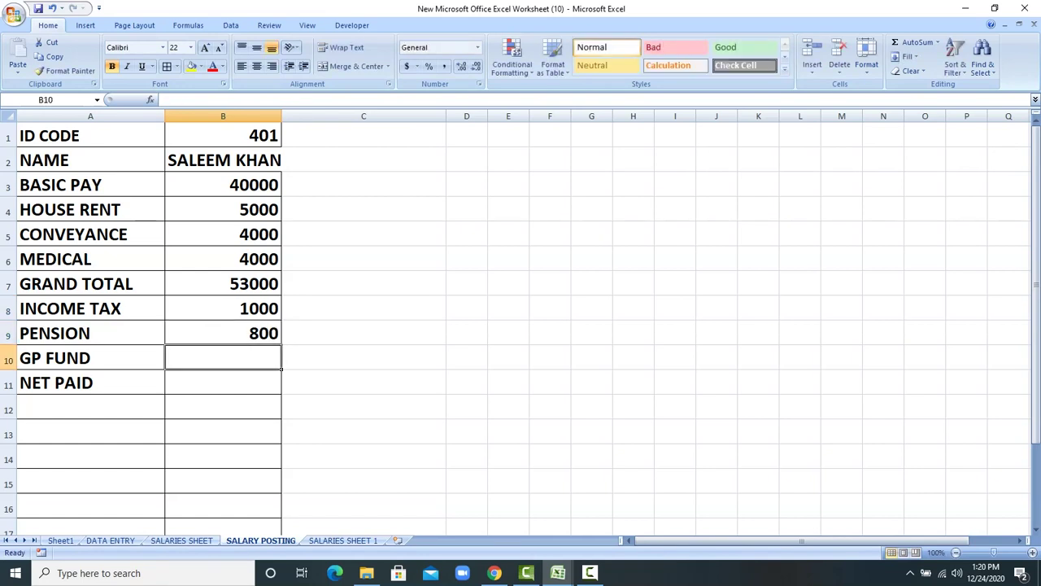
text(700)
key(Return)
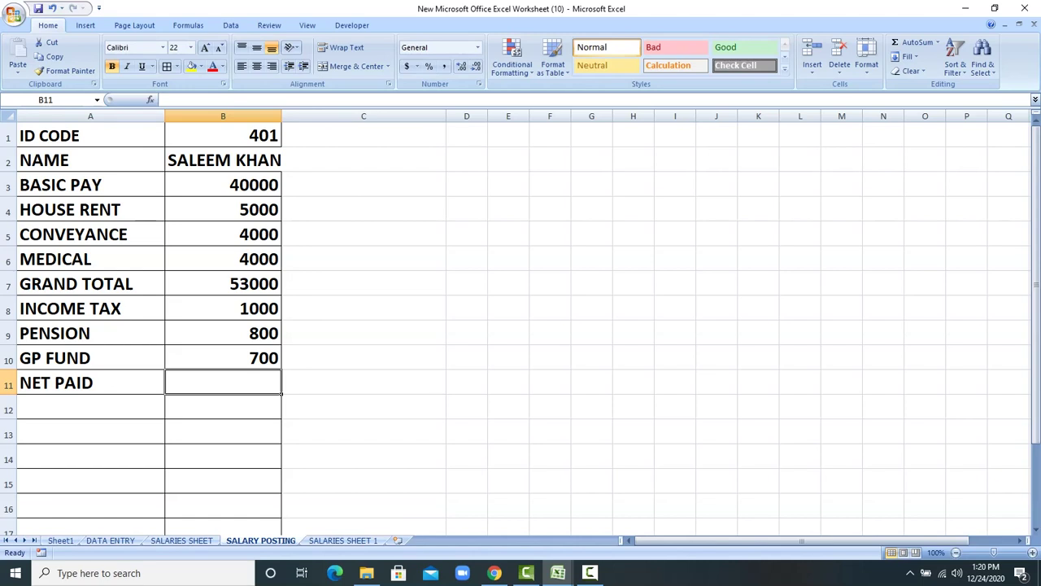
Step: Set NET PAID in B11 to =B7-B8-B9-B10, giving 50500
text(+)
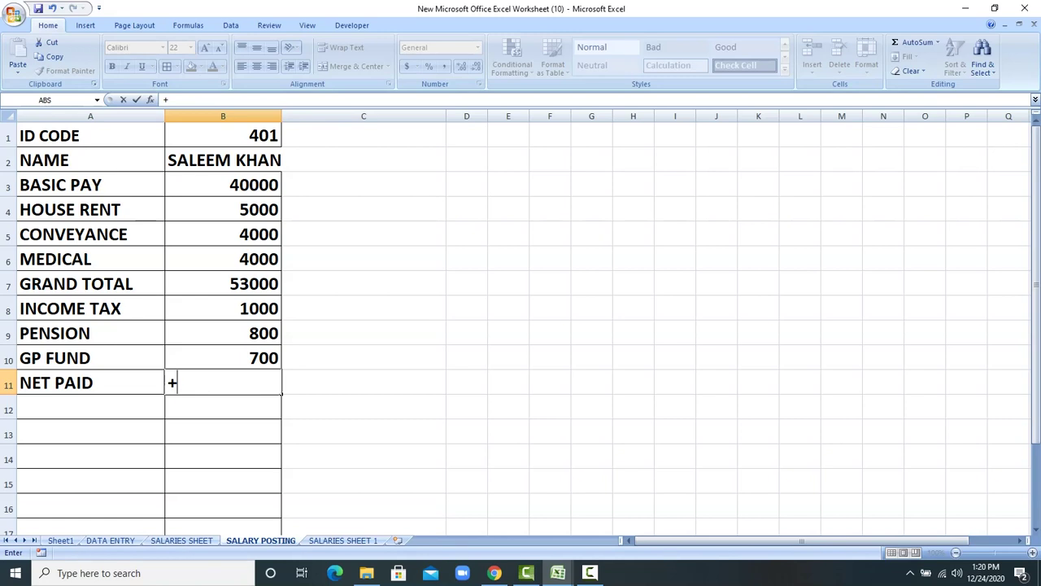
click(223, 283)
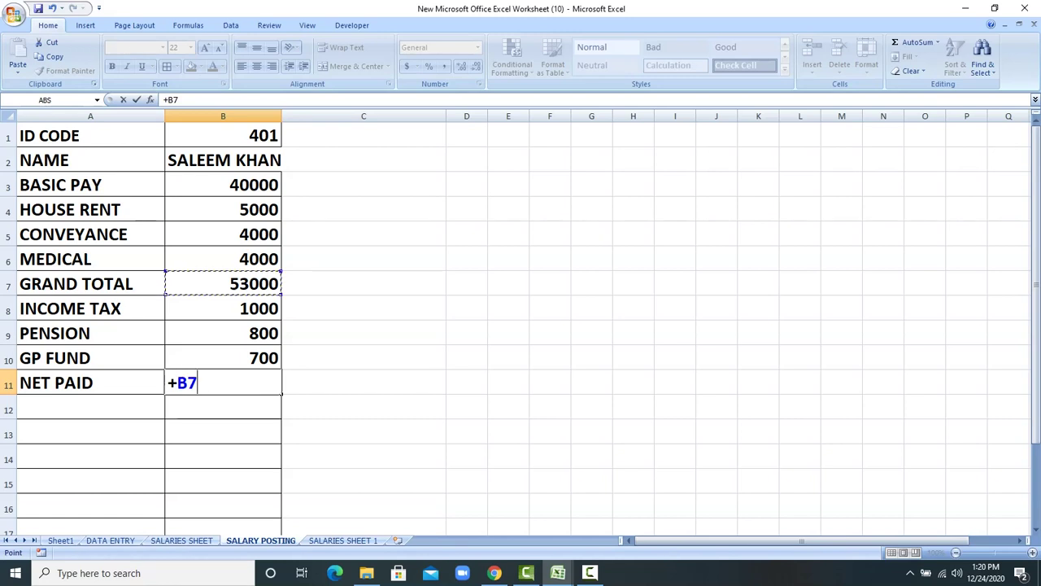
text(-)
click(222, 308)
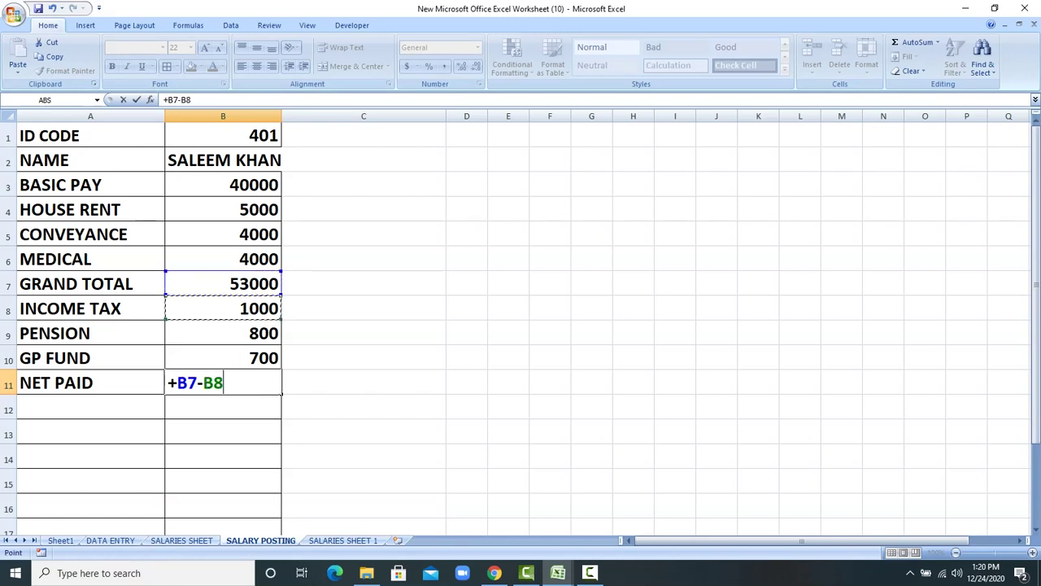
text(-)
click(223, 333)
text(-B9-)
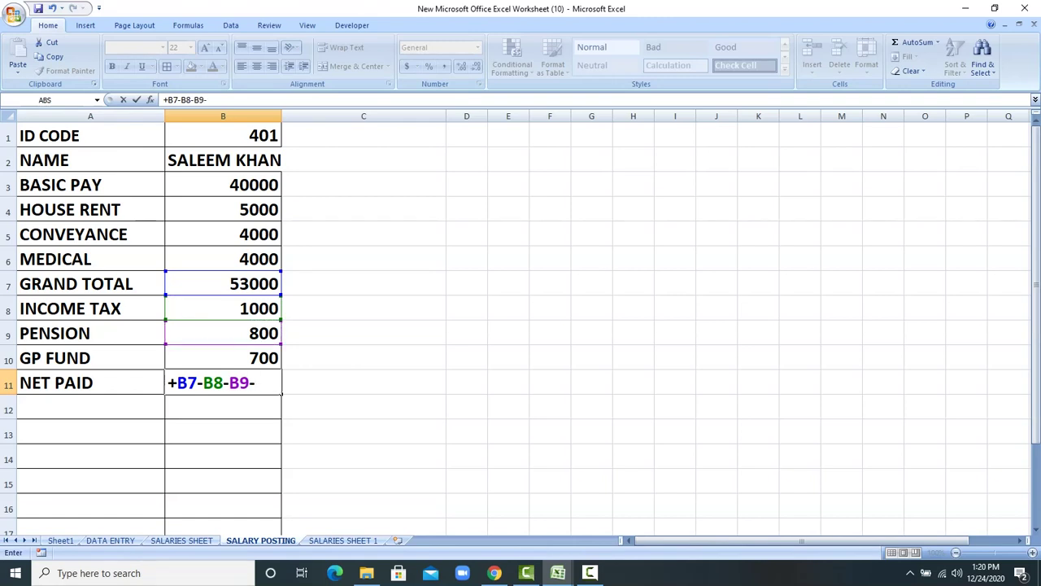
click(223, 358)
key(Return)
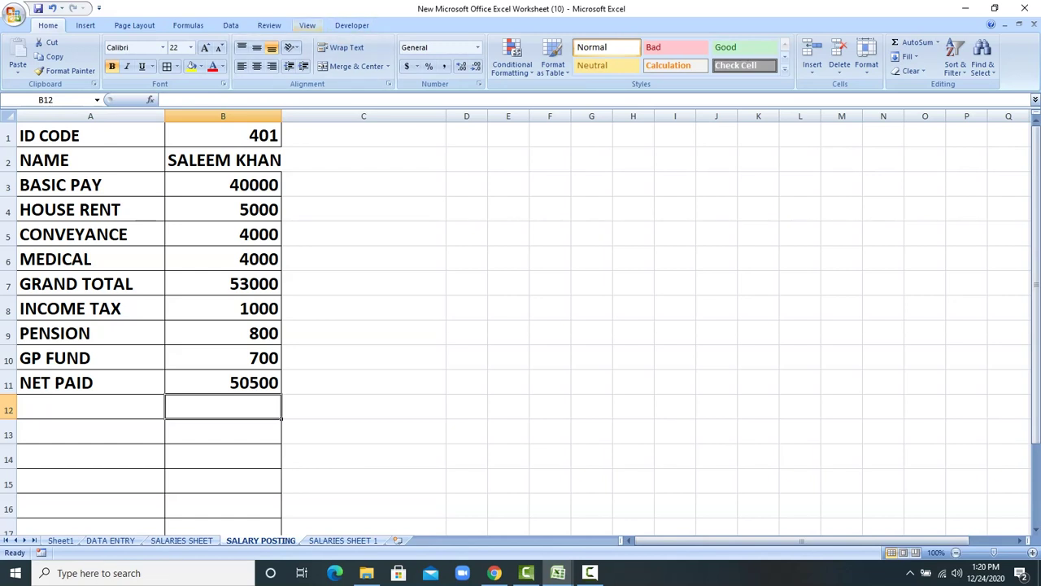
key(ctrl+Page_Down)
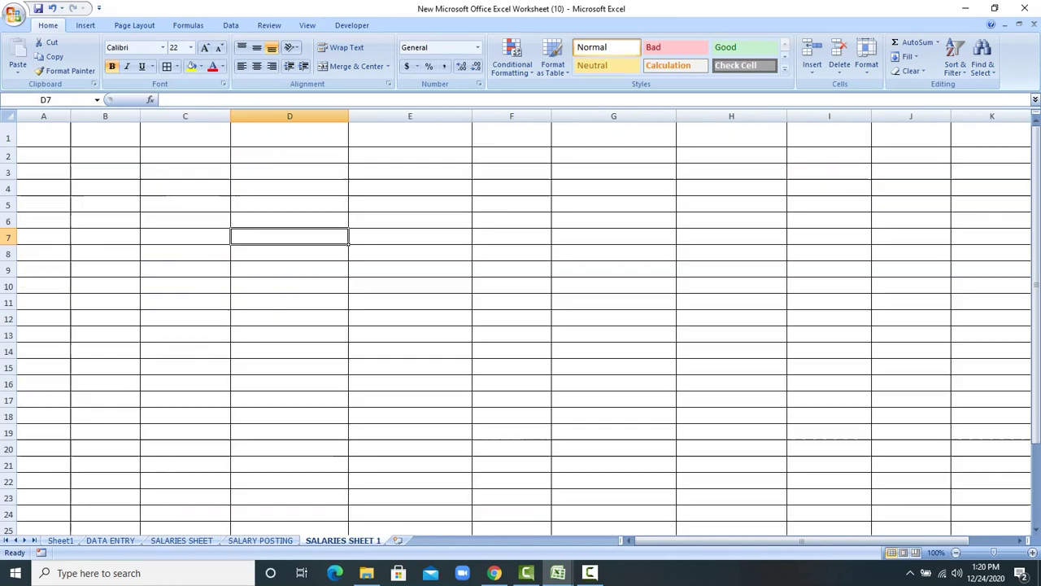
Step: Copy the labels ID CODE through NET PAID and paste them transposed at A1 of SALARIES SHEET 1
key(ctrl+Page_Up)
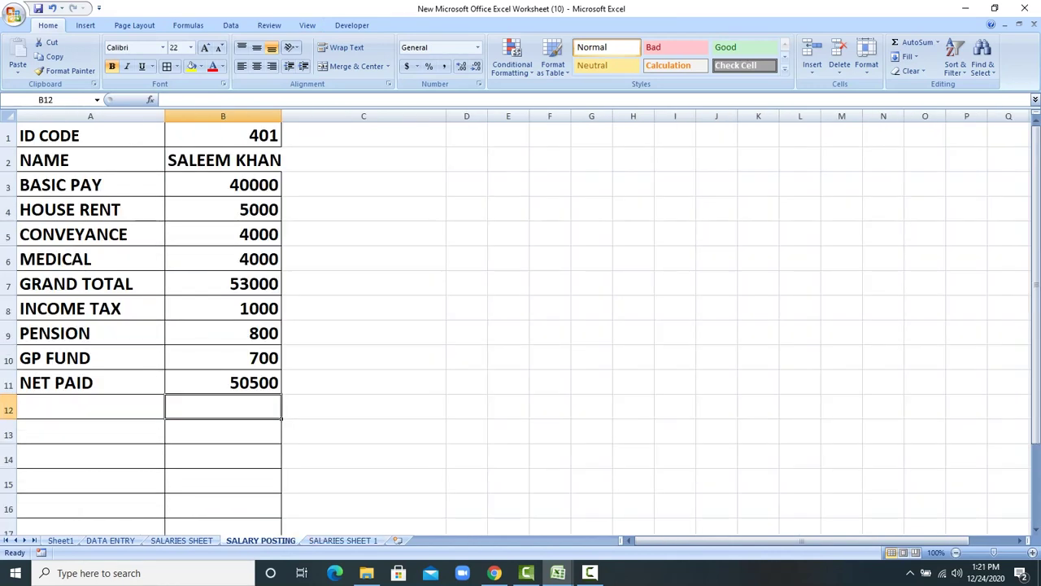
key(ctrl+Home)
key(shift+Down)
key(shift+Down)
key(shift+Down)
key(shift+Down)
key(shift+Down)
key(shift+Down)
key(shift+Down)
key(shift+Down)
key(shift+Down)
key(shift+Down)
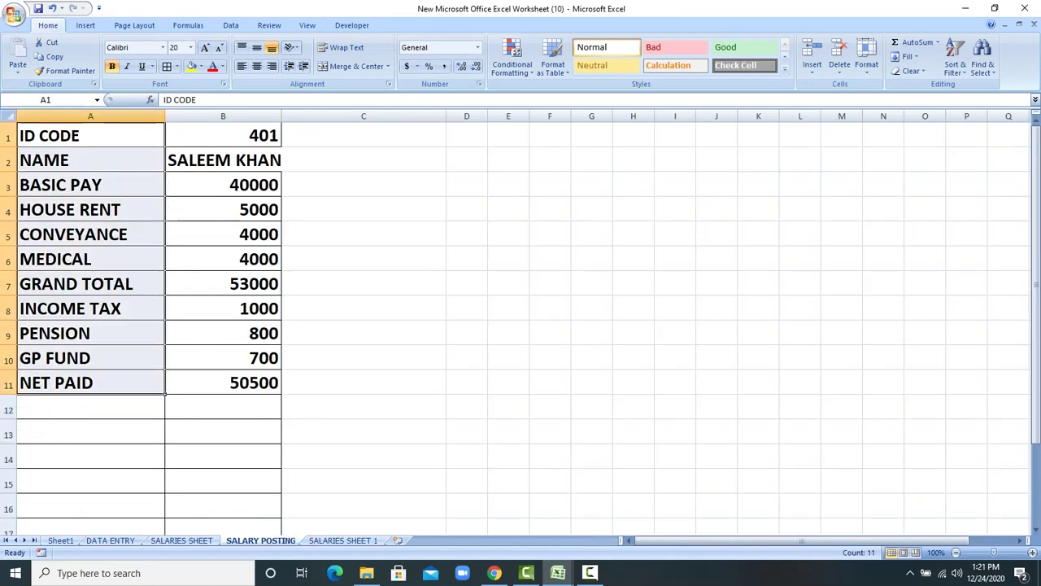
right_click(101, 154)
click(130, 180)
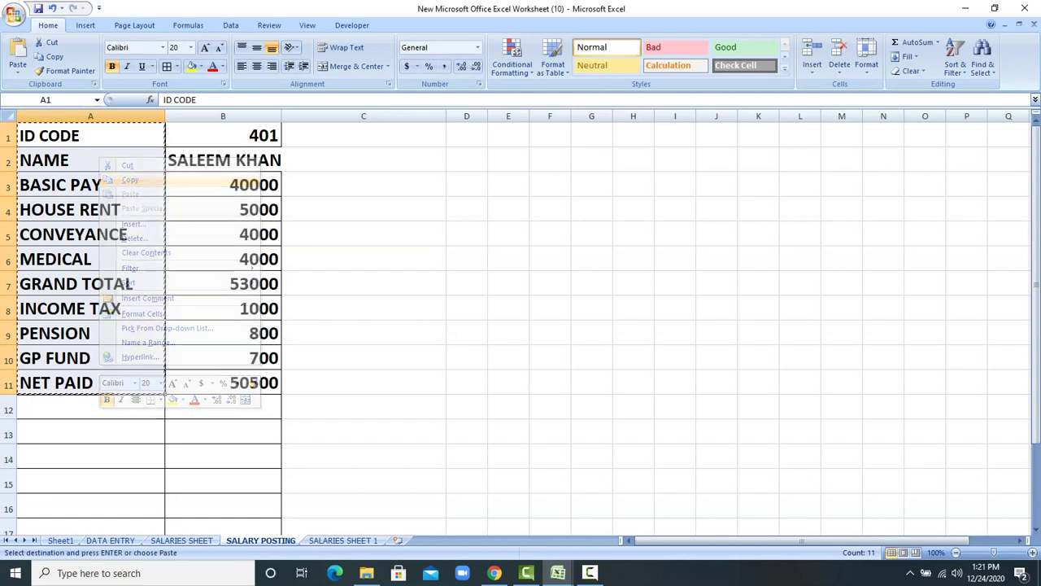
key(ctrl+Page_Down)
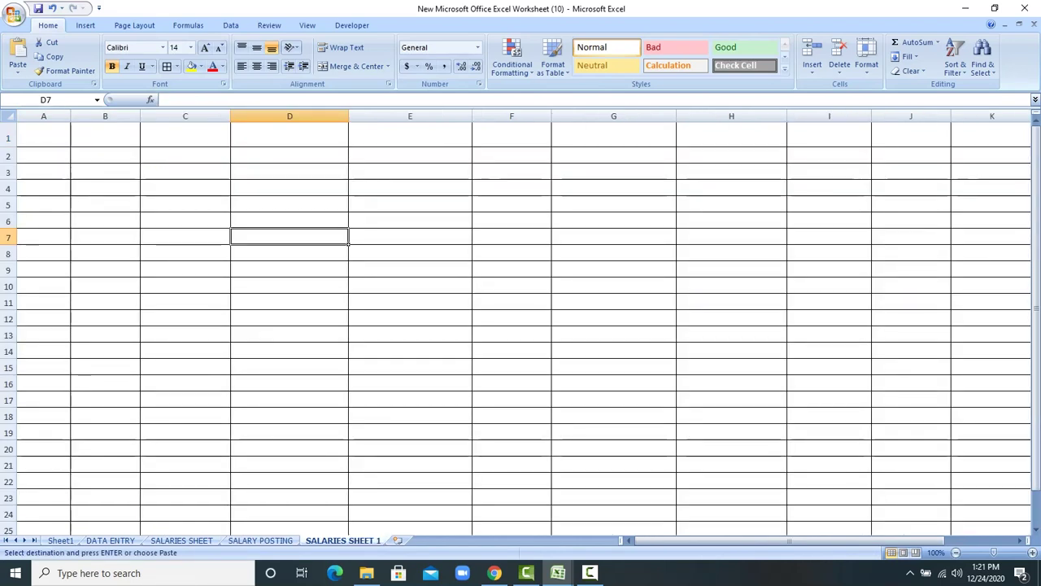
key(ctrl+Home)
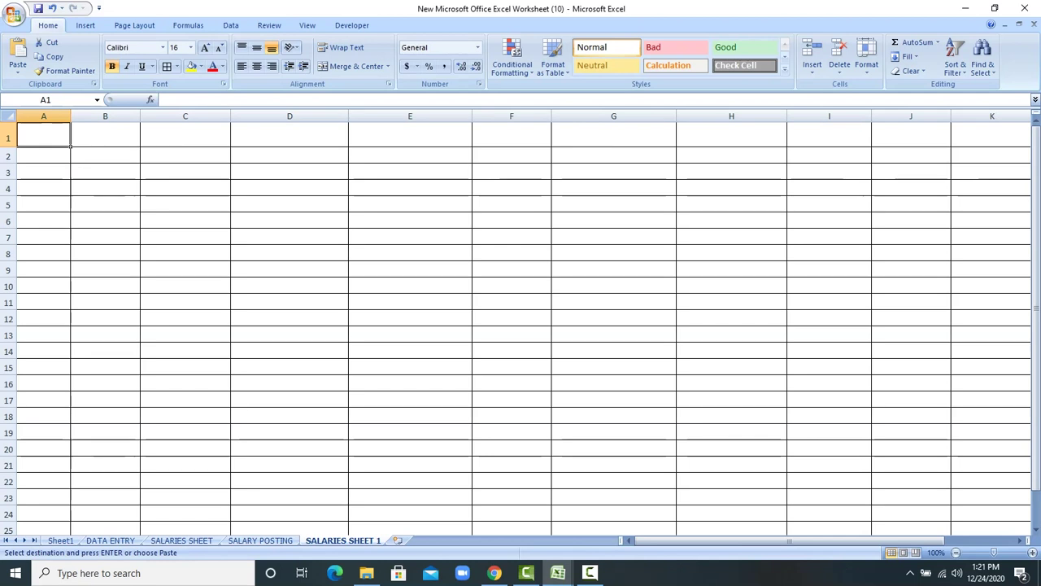
key(shift+F10)
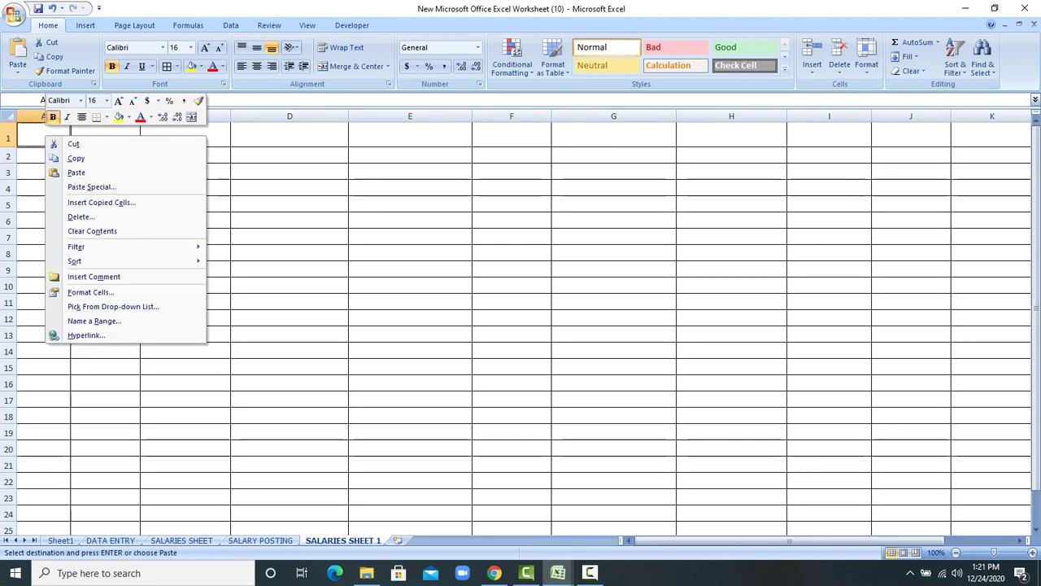
key(Down)
key(Down)
key(Down)
key(Down)
key(Down)
key(Up)
key(Return)
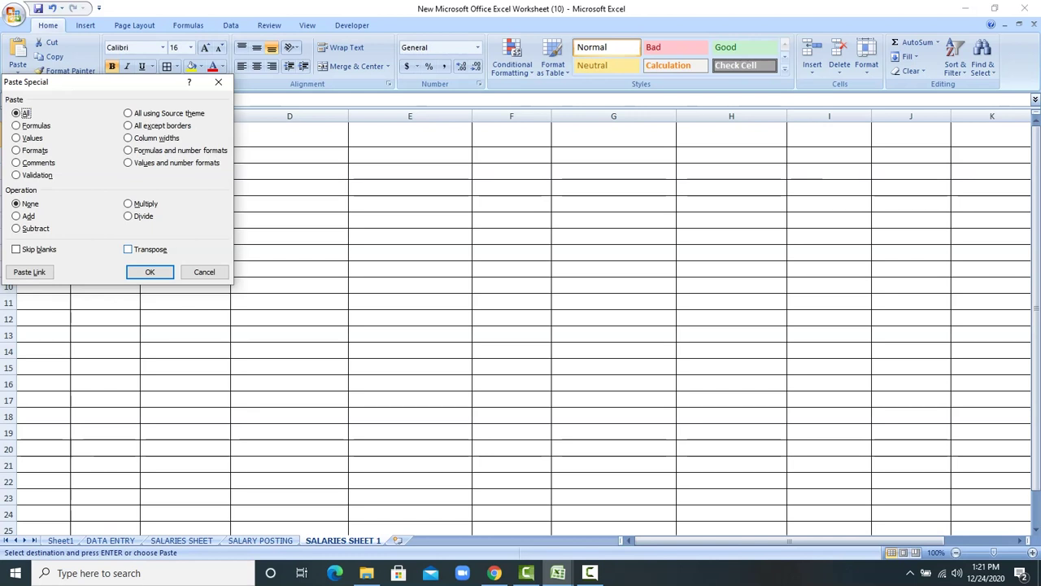
key(alt+e)
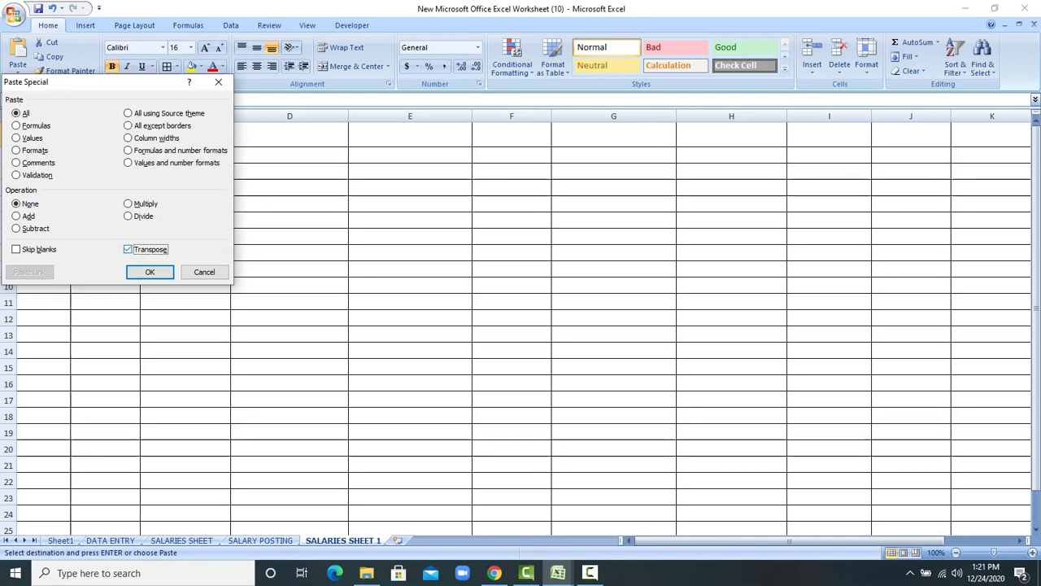
key(Return)
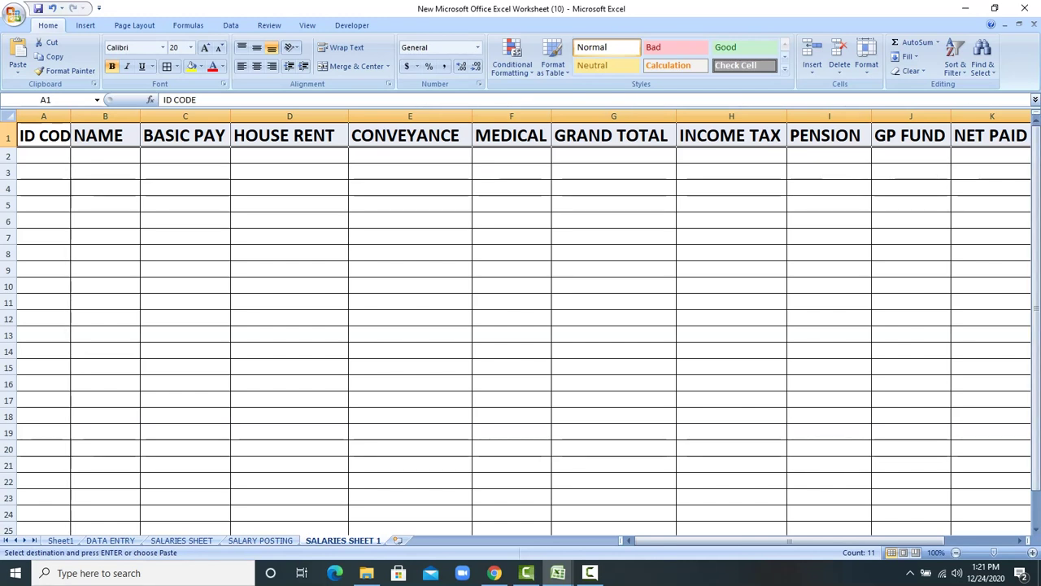
Step: Undo the pasted header row on SALARIES SHEET 1
key(ctrl+Page_Up)
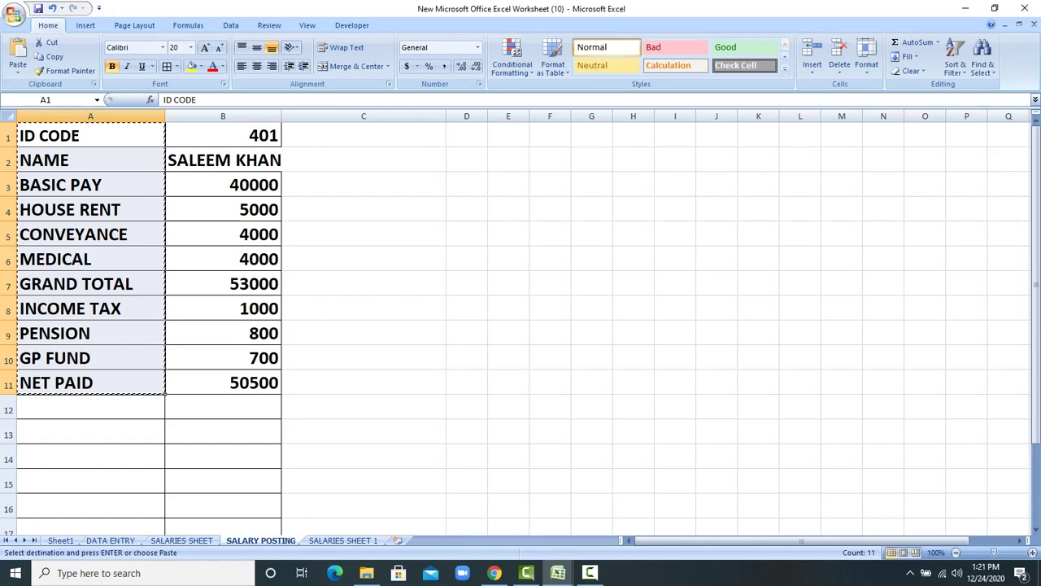
click(364, 406)
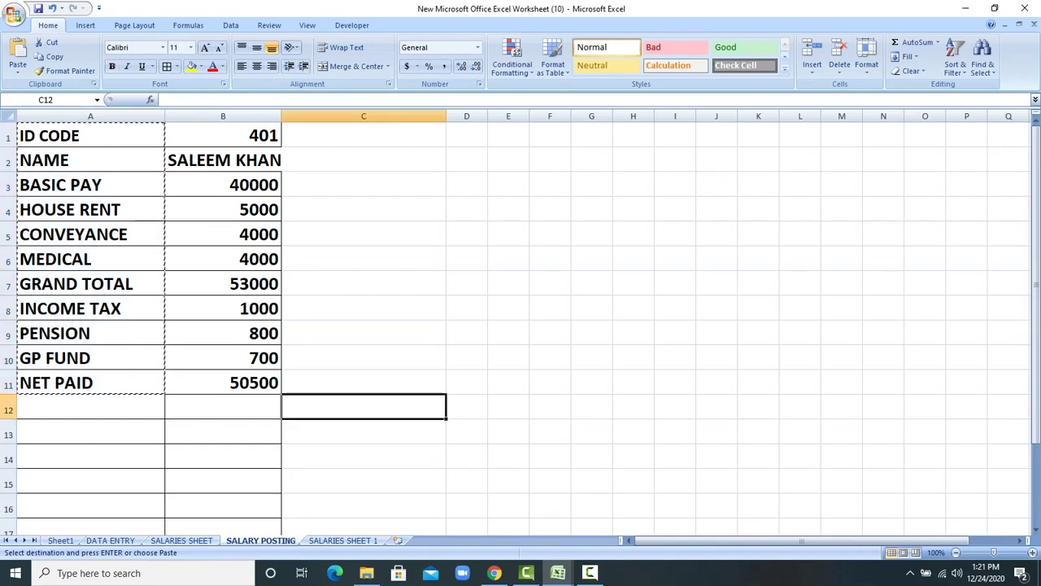
key(ctrl+Page_Down)
key(ctrl+z)
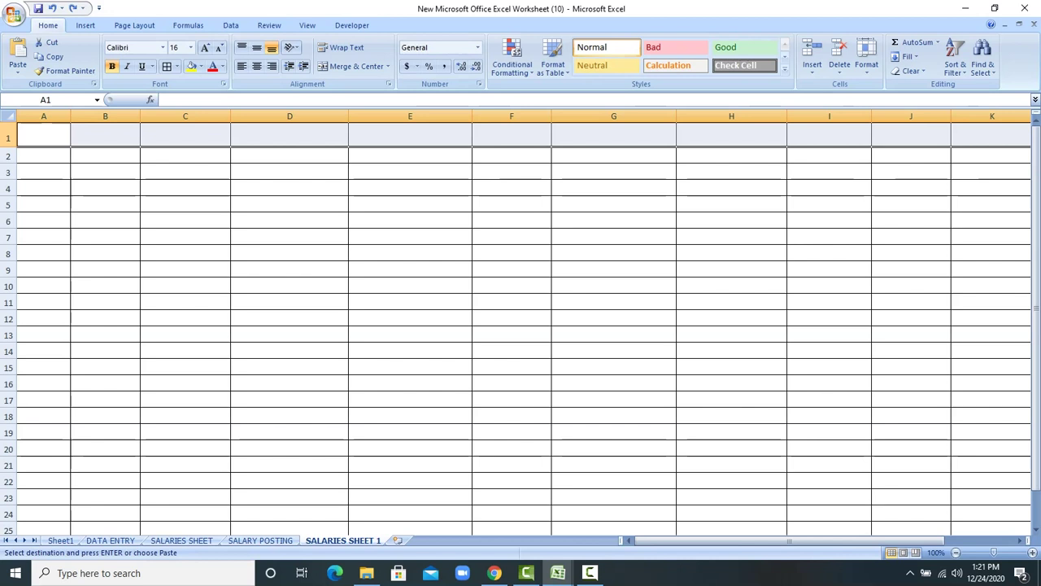
key(ctrl+z)
Step: Paste the eleven labels transposed across row 1 again and return to SALARY POSTING
key(ctrl+Page_Up)
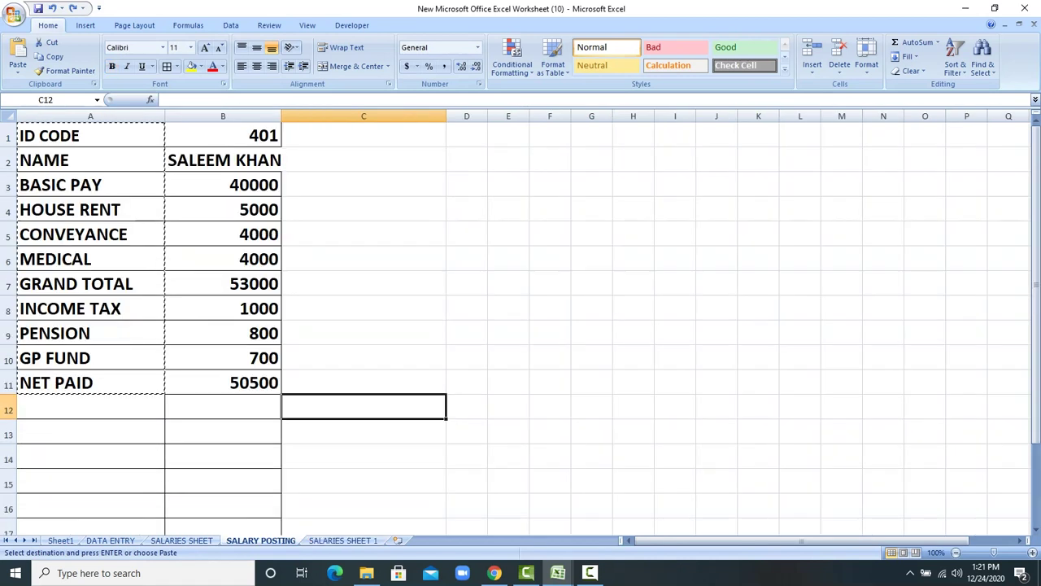
key(ctrl+Home)
key(shift+Down)
key(shift+Down)
key(shift+Down)
key(shift+Down)
key(shift+Down)
key(shift+Down)
key(shift+Down)
key(shift+Down)
key(shift+Down)
key(shift+Down)
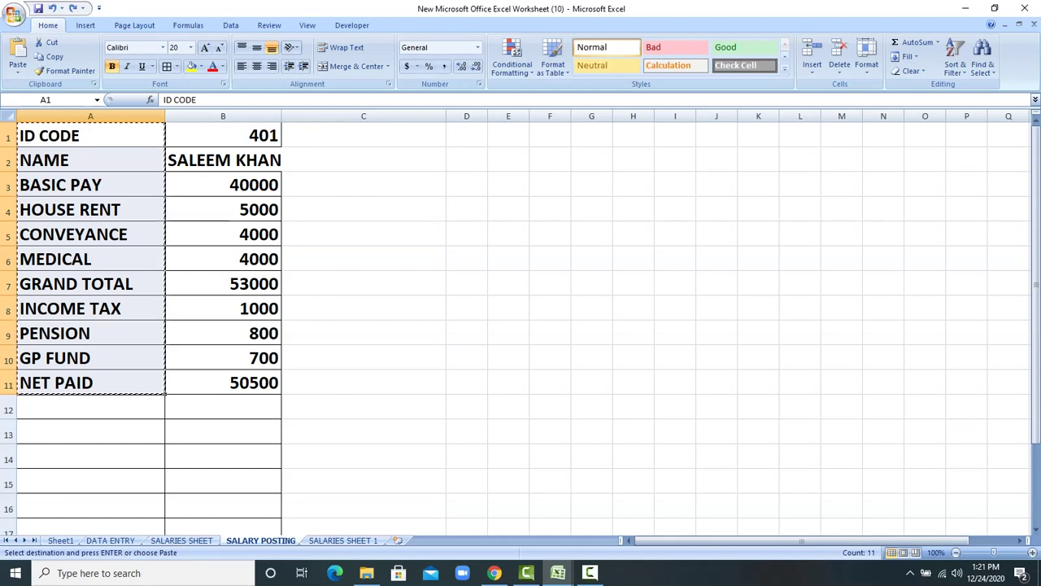
key(ctrl+Page_Down)
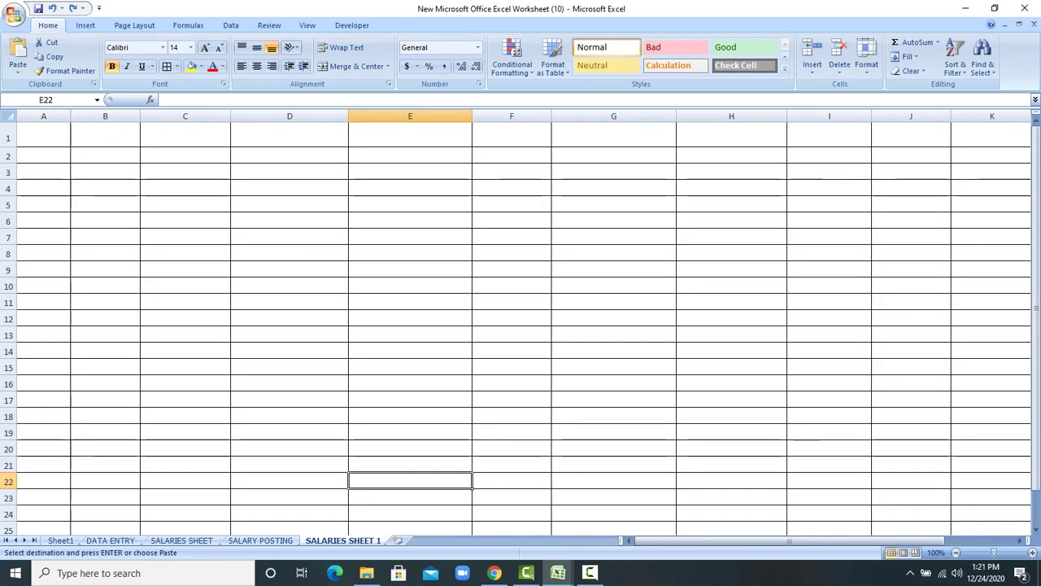
key(ctrl+Home)
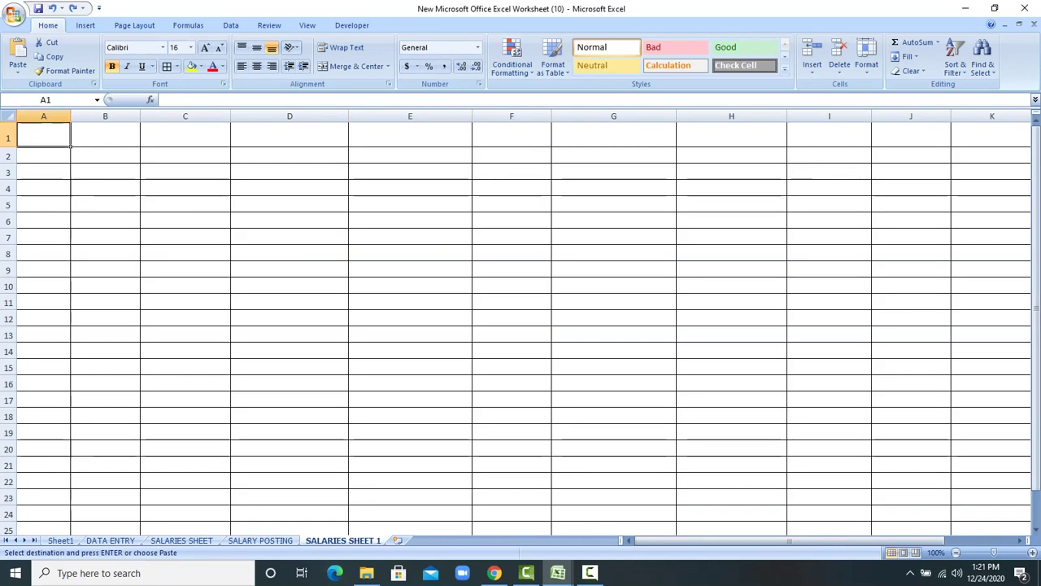
key(shift+F10)
key(Down)
key(Down)
key(Down)
key(Down)
key(Return)
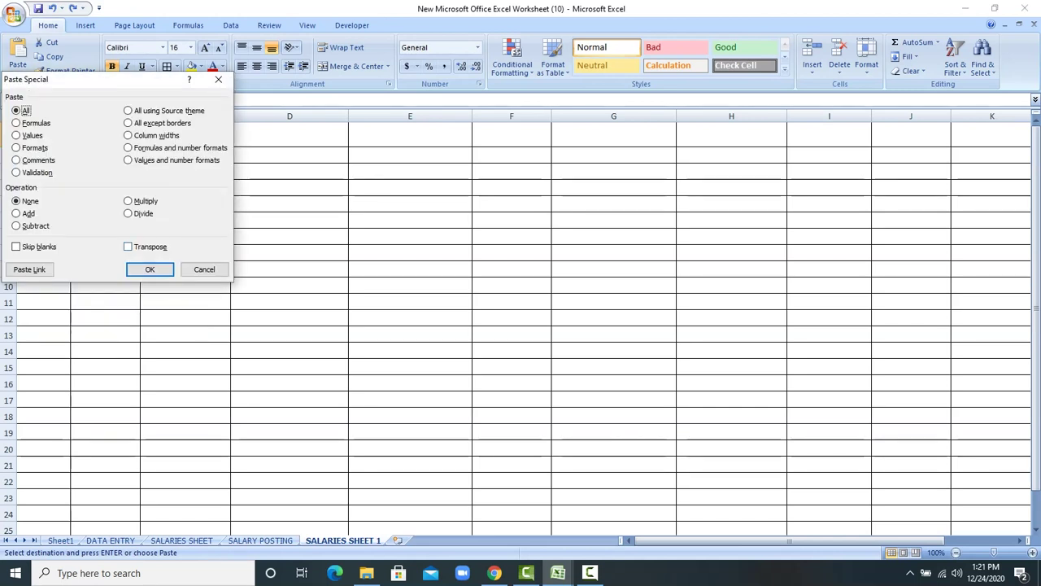
key(alt+e)
key(Return)
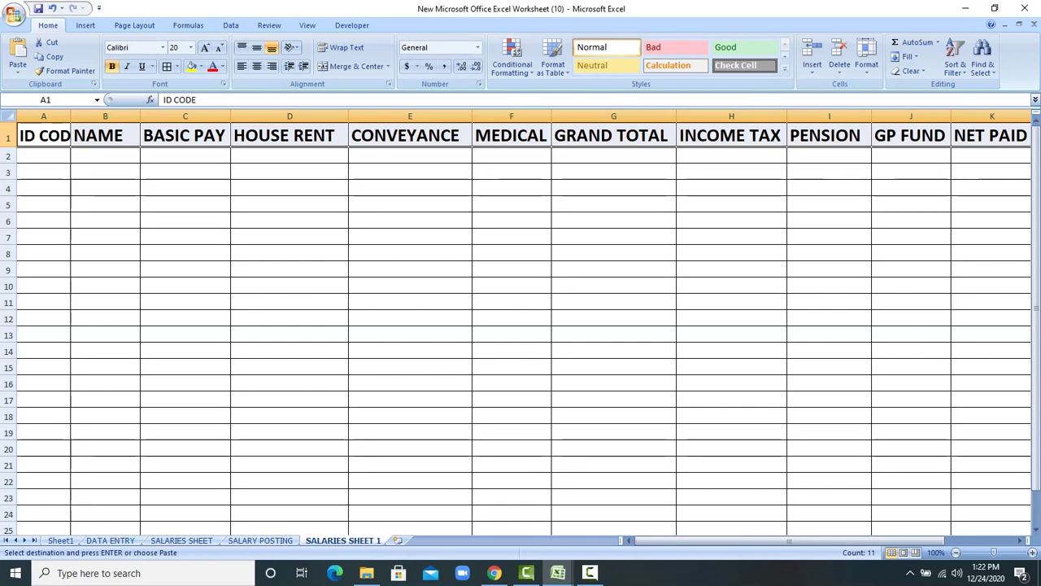
click(260, 540)
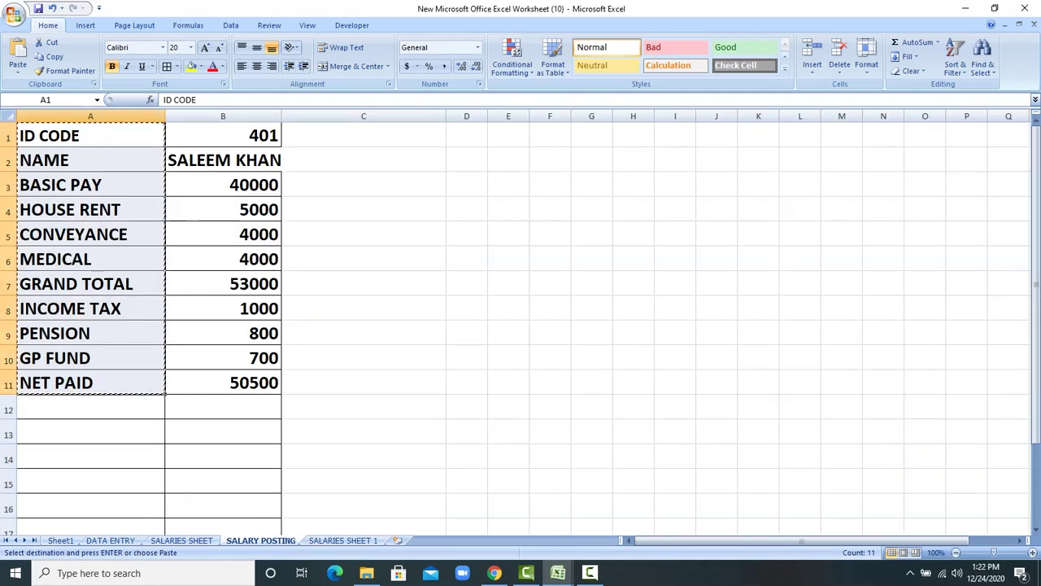
Step: Start recording a macro named SALARIES stored in This Workbook
click(363, 259)
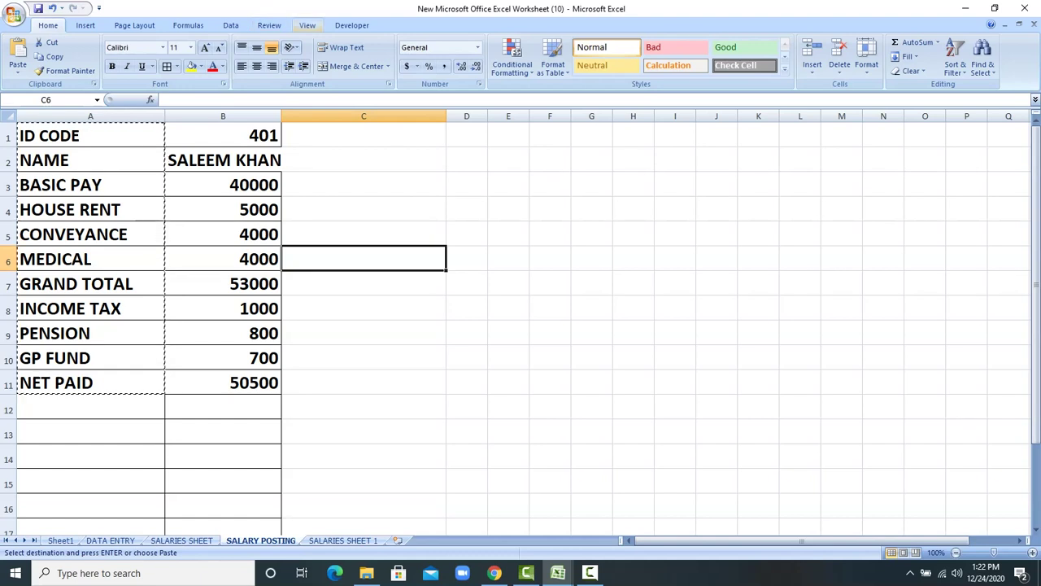
click(306, 25)
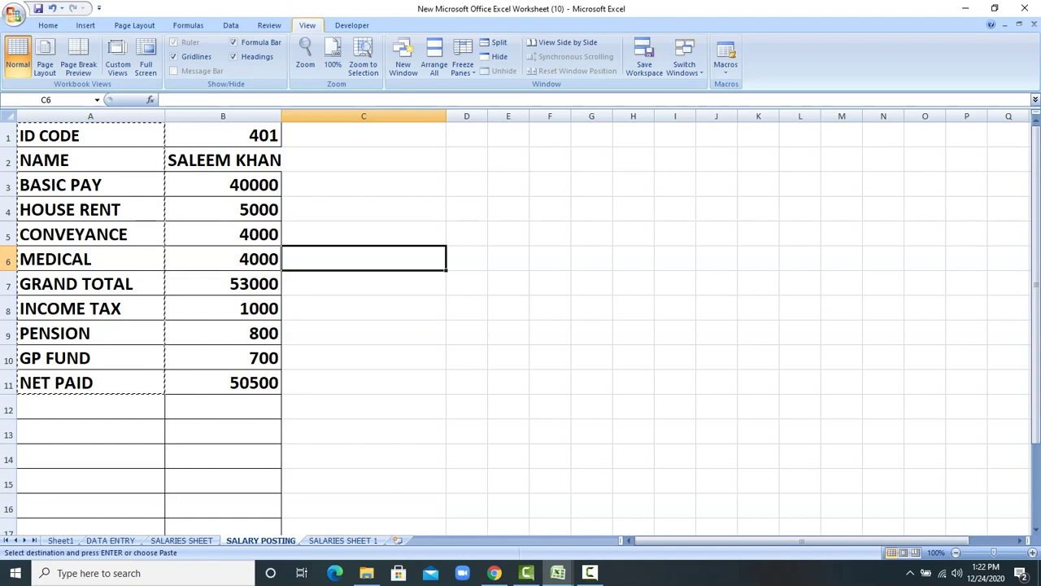
click(725, 66)
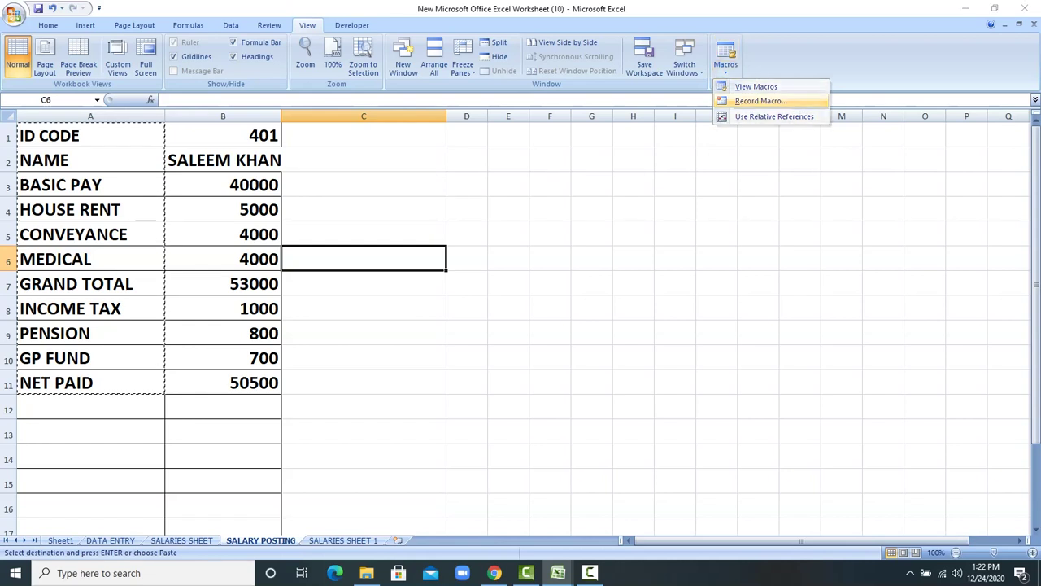
click(761, 101)
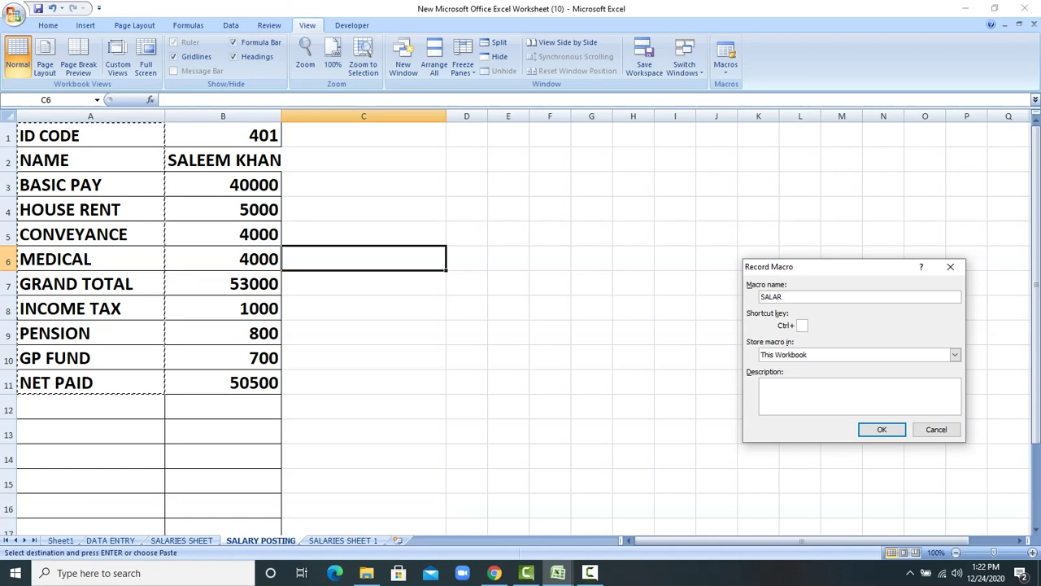
text(ES)
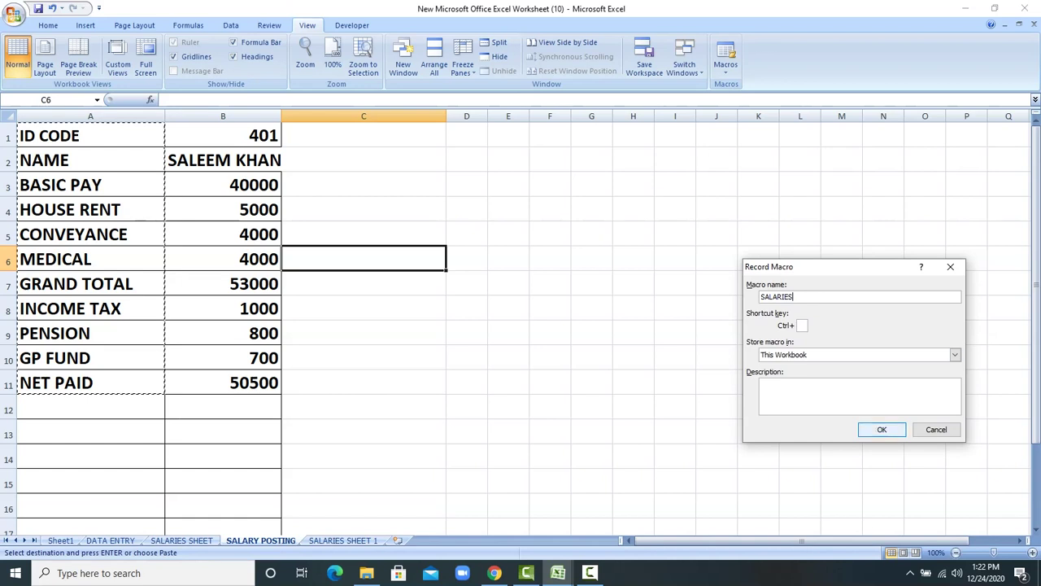
key(Return)
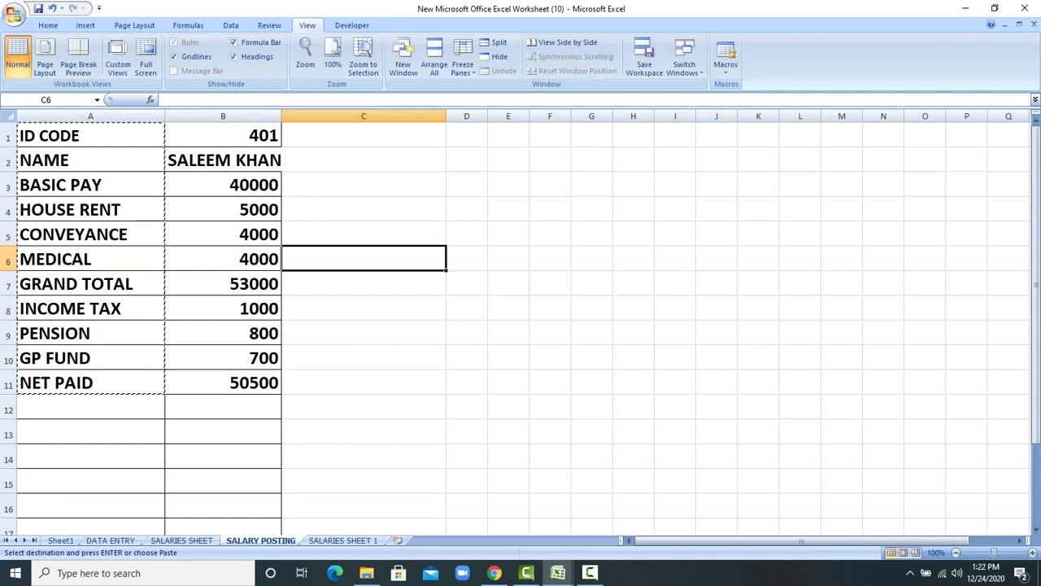
click(223, 135)
Step: Copy the form values B1:B11 and paste them transposed into row 2 of SALARIES SHEET 1
drag(223, 135, 223, 383)
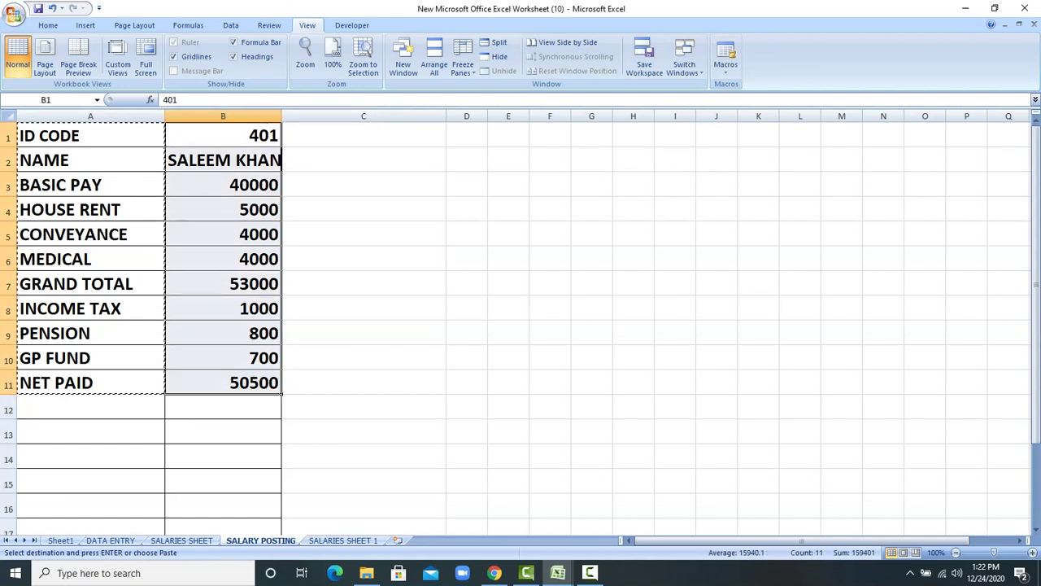
key(Escape)
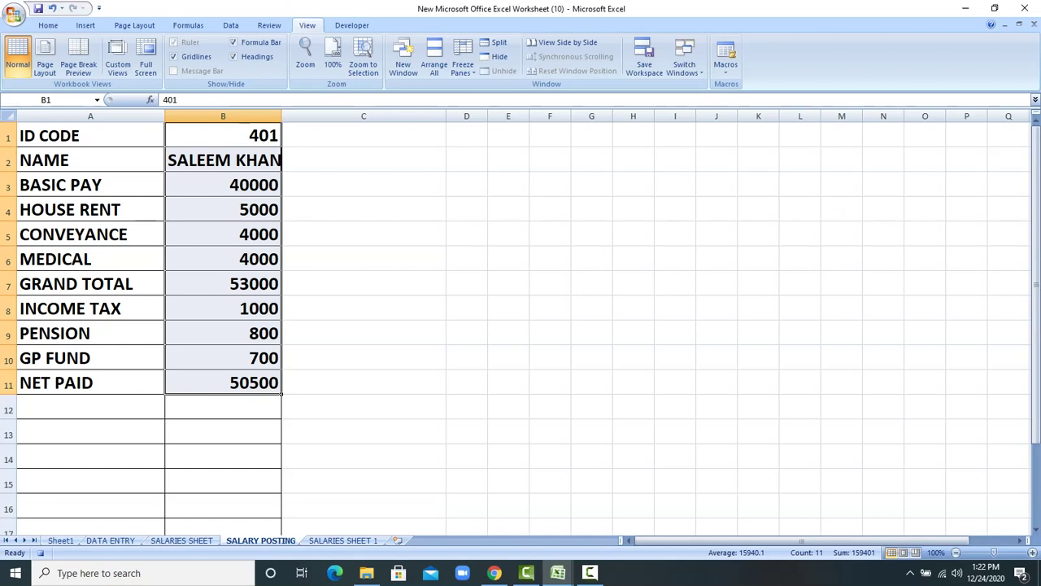
right_click(204, 254)
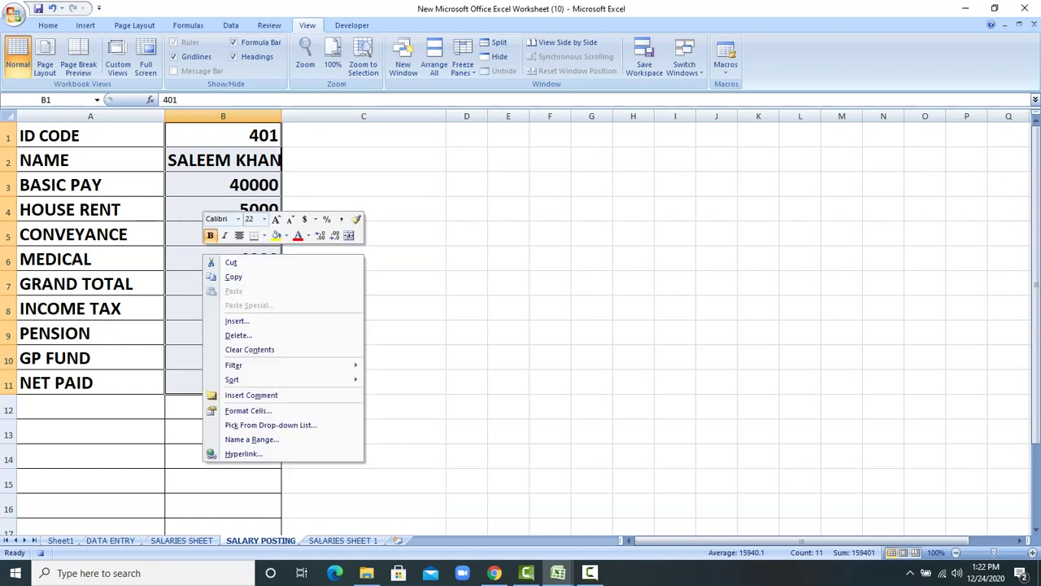
click(234, 276)
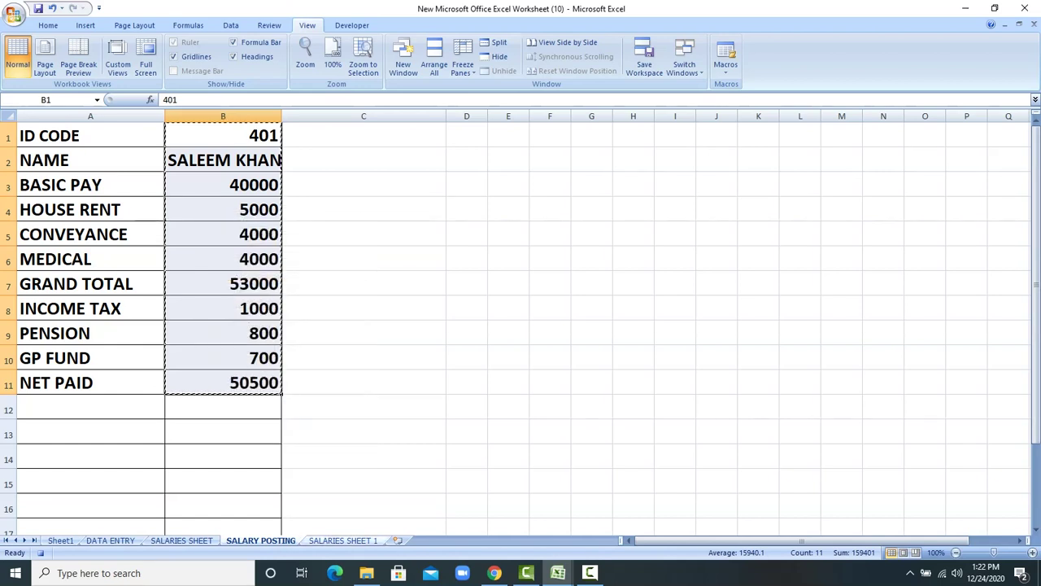
key(ctrl+Page_Down)
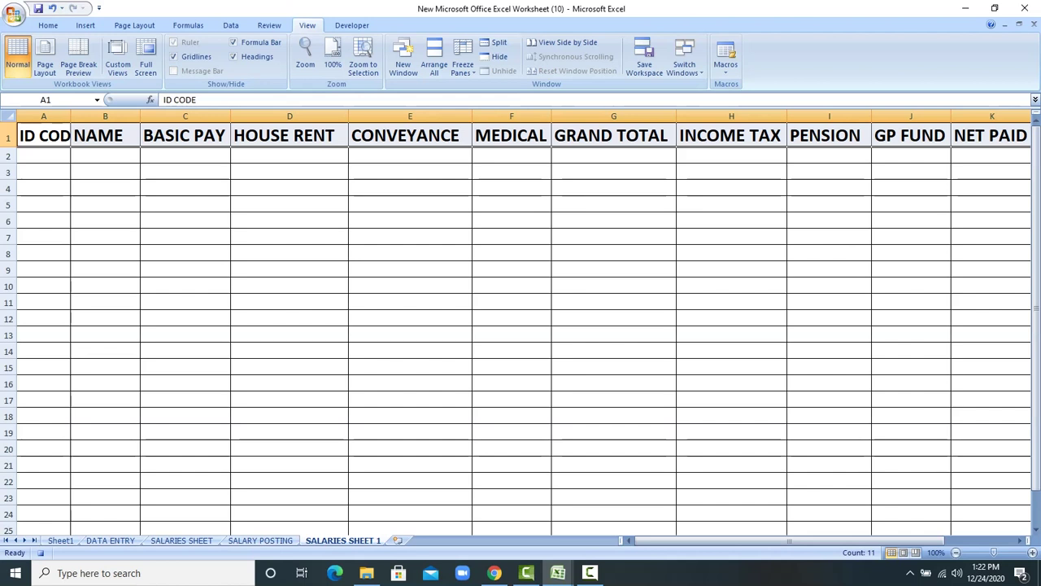
click(43, 156)
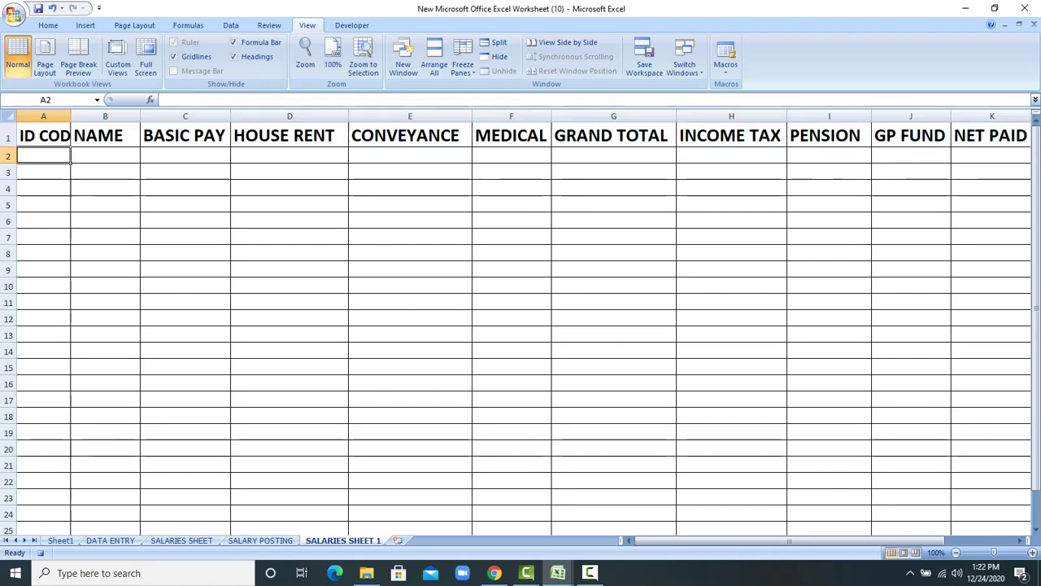
right_click(56, 157)
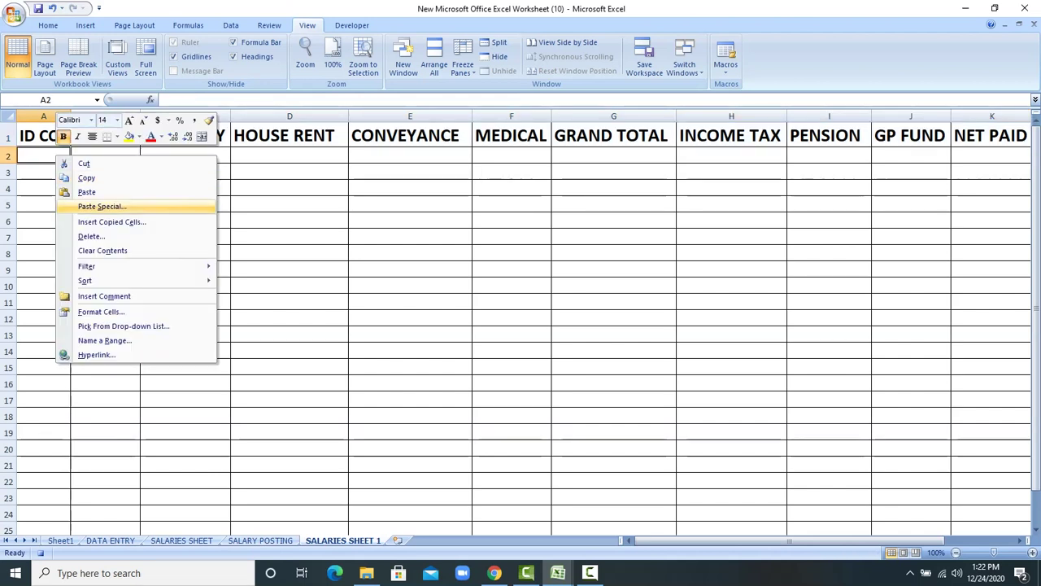
click(102, 206)
click(128, 267)
click(150, 290)
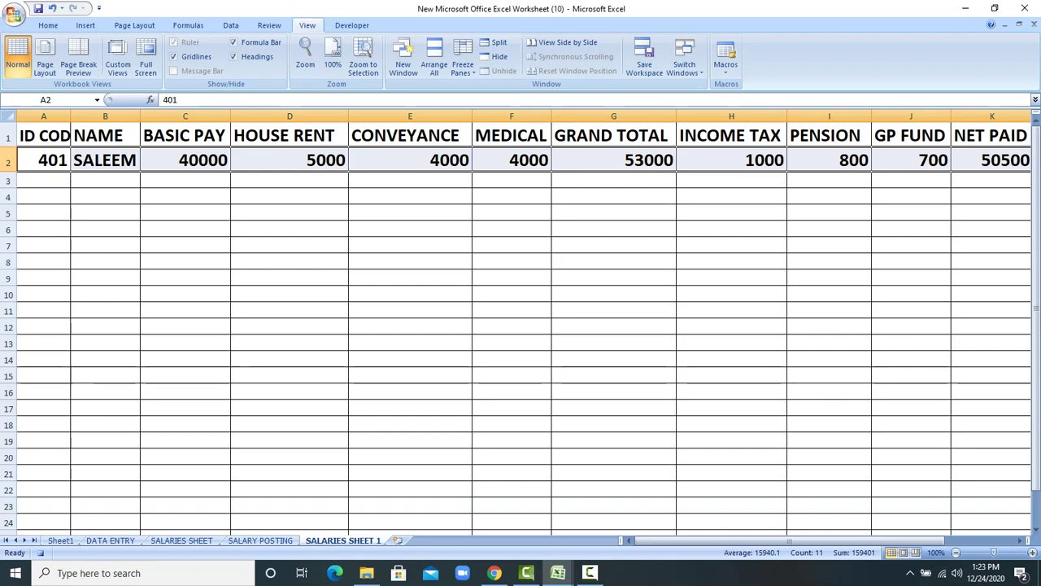
Step: Insert a blank row 2 above the record and return to SALARY POSTING
right_click(9, 161)
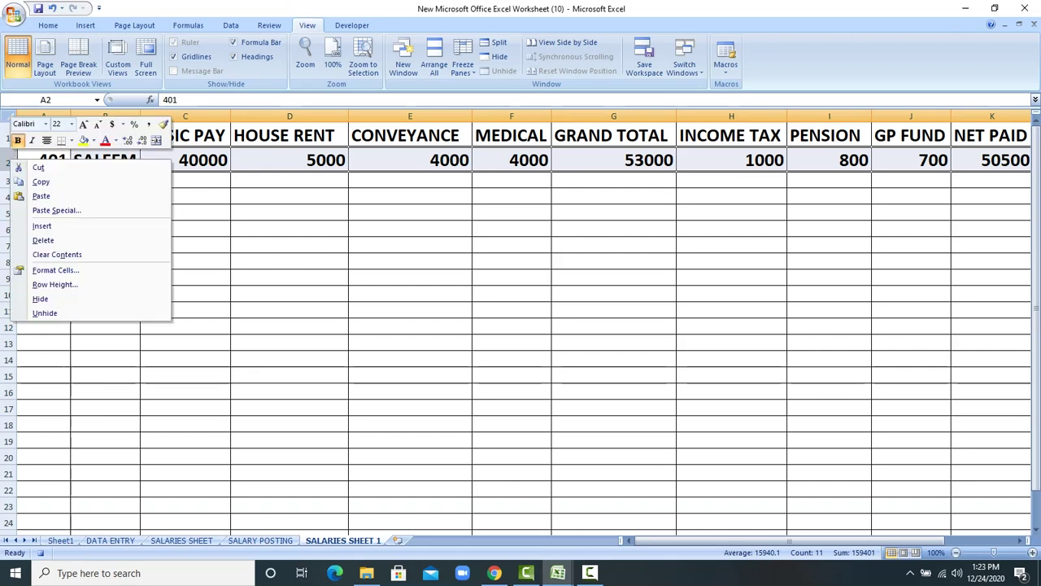
click(42, 225)
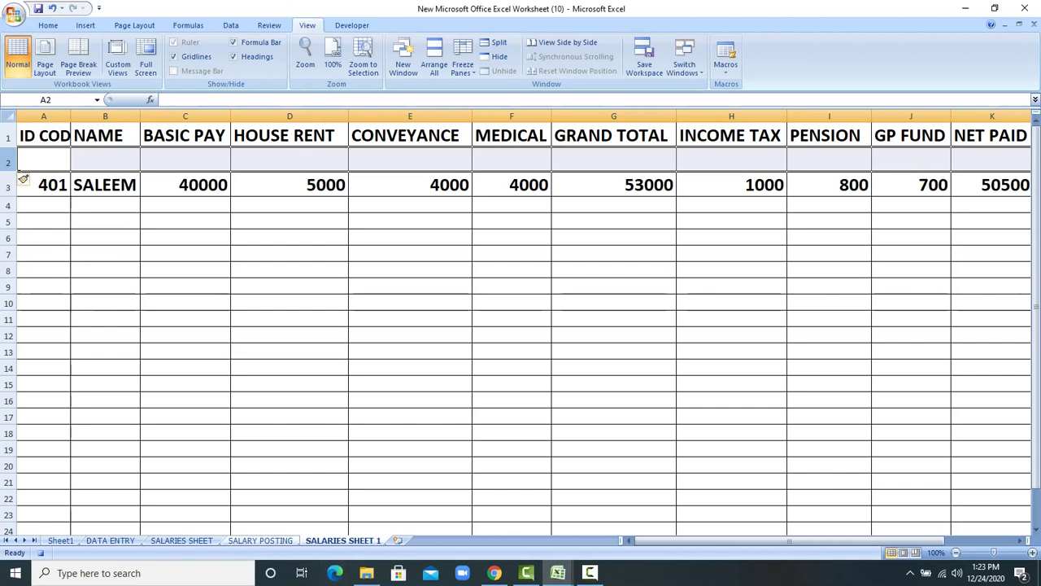
key(ctrl+Page_Up)
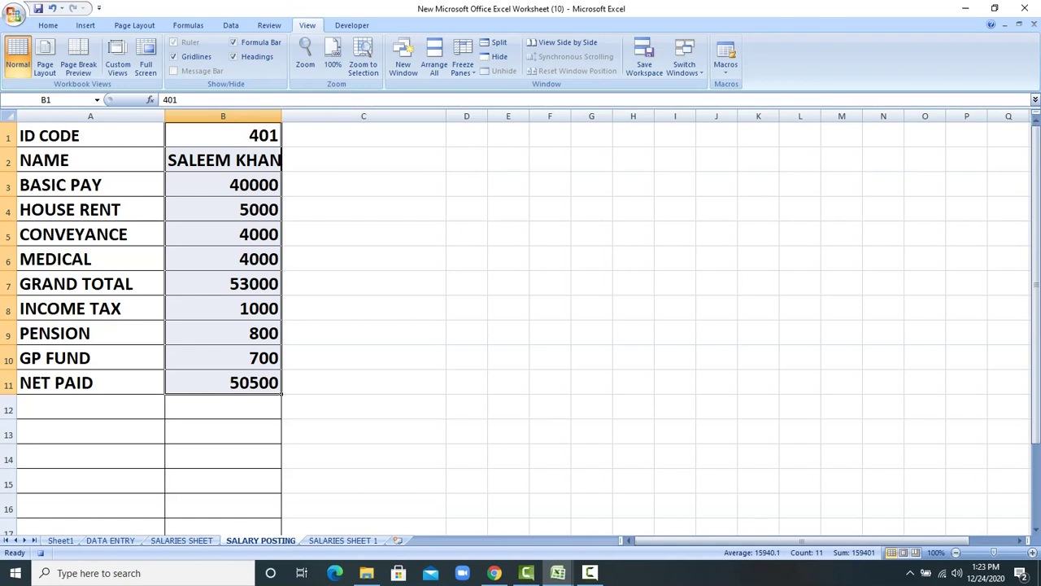
Step: Clear the form's values in B1:B11, stop recording the SALARIES macro, and check SALARIES SHEET 1
key(Delete)
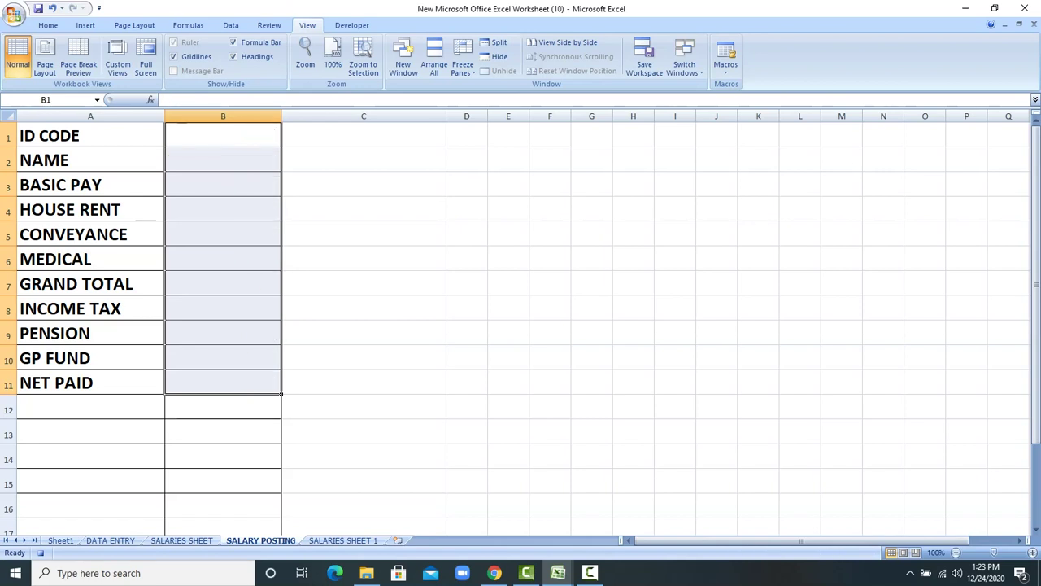
click(222, 135)
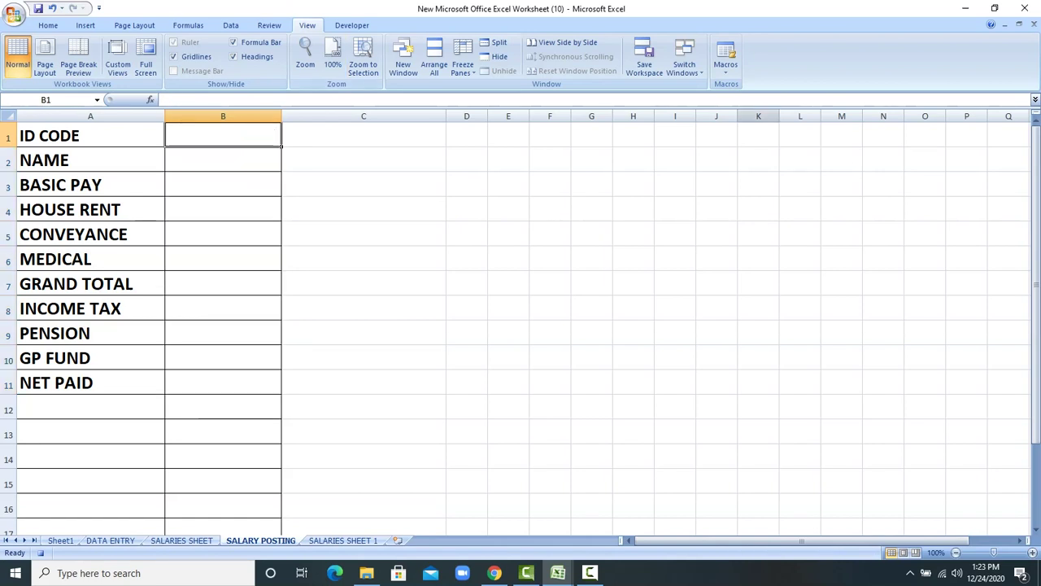
click(726, 65)
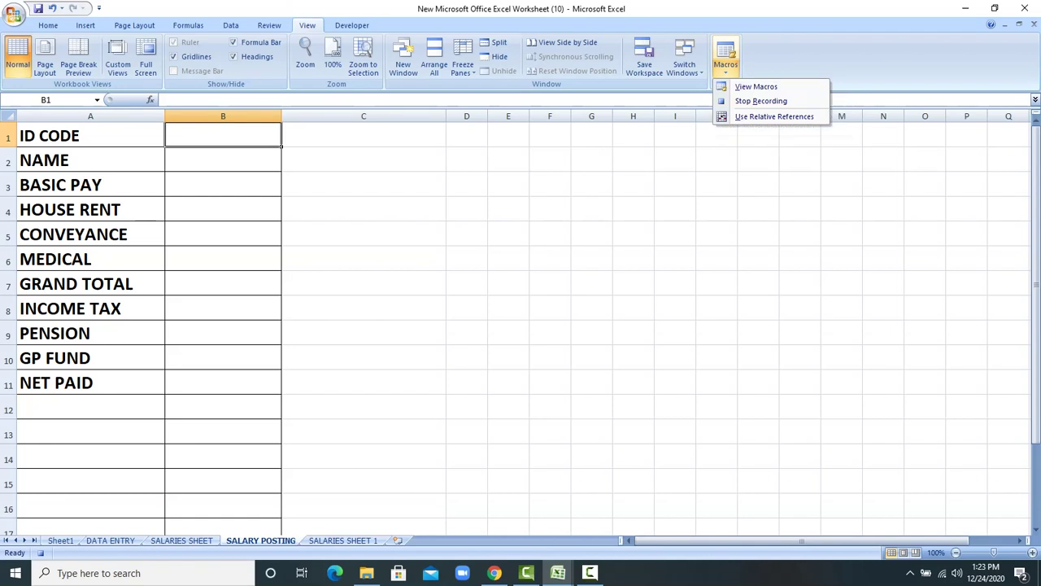
click(761, 101)
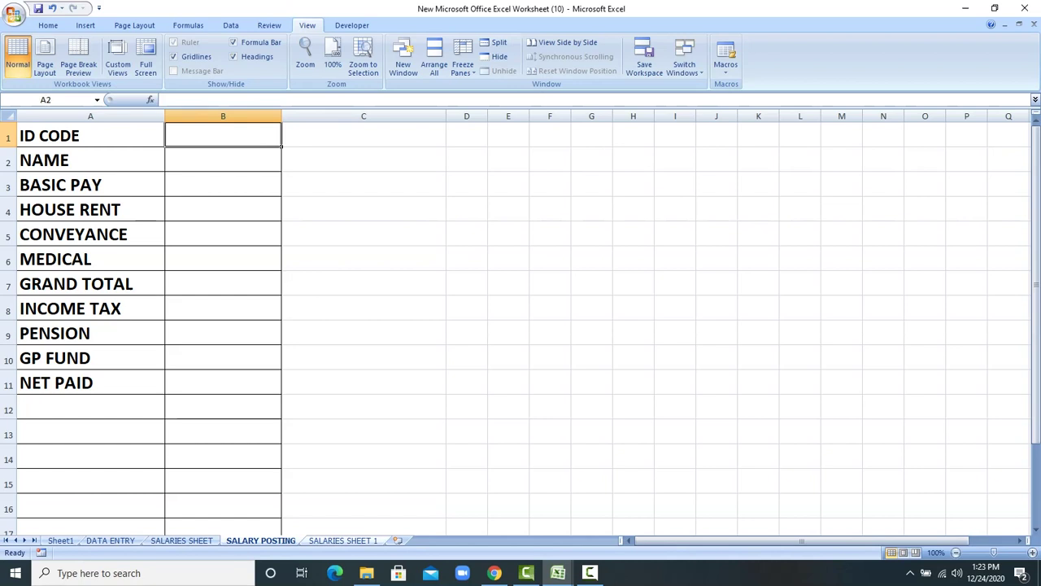
key(ctrl+Page_Down)
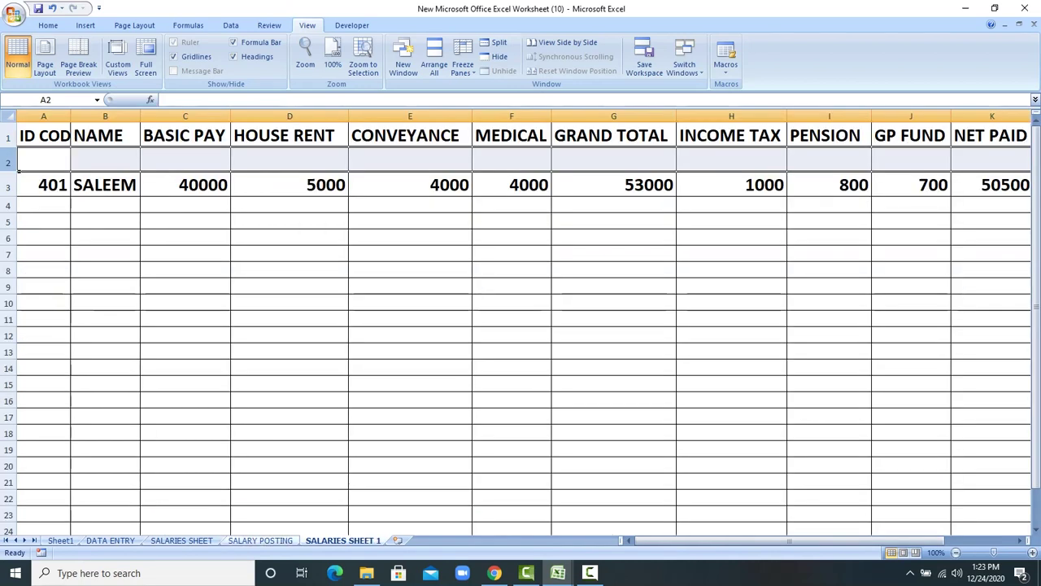
key(ctrl+Page_Up)
Step: Draw a rounded rectangle over C1:C2 and label it SAVE DATA
click(363, 135)
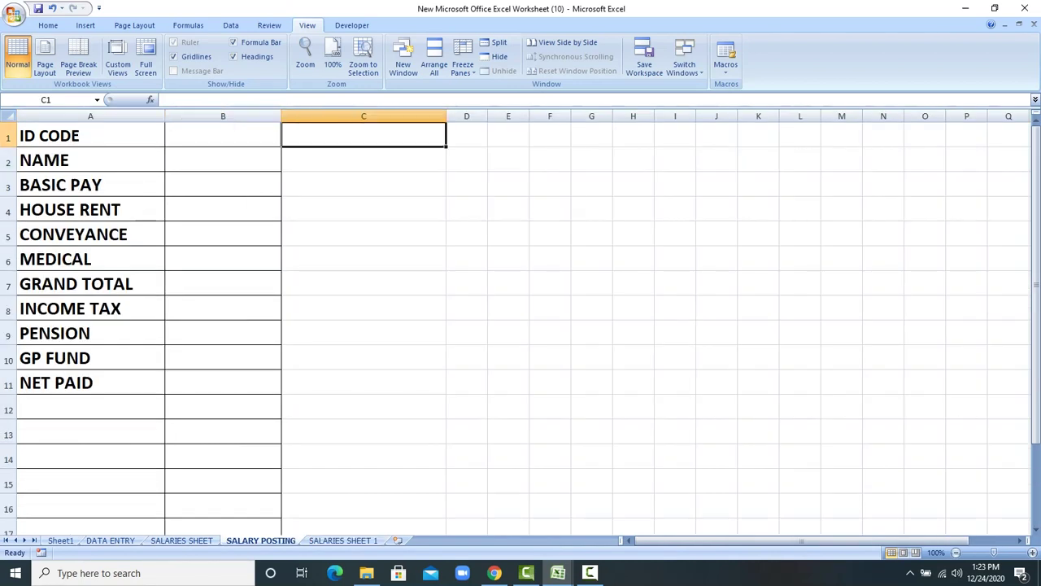
click(86, 25)
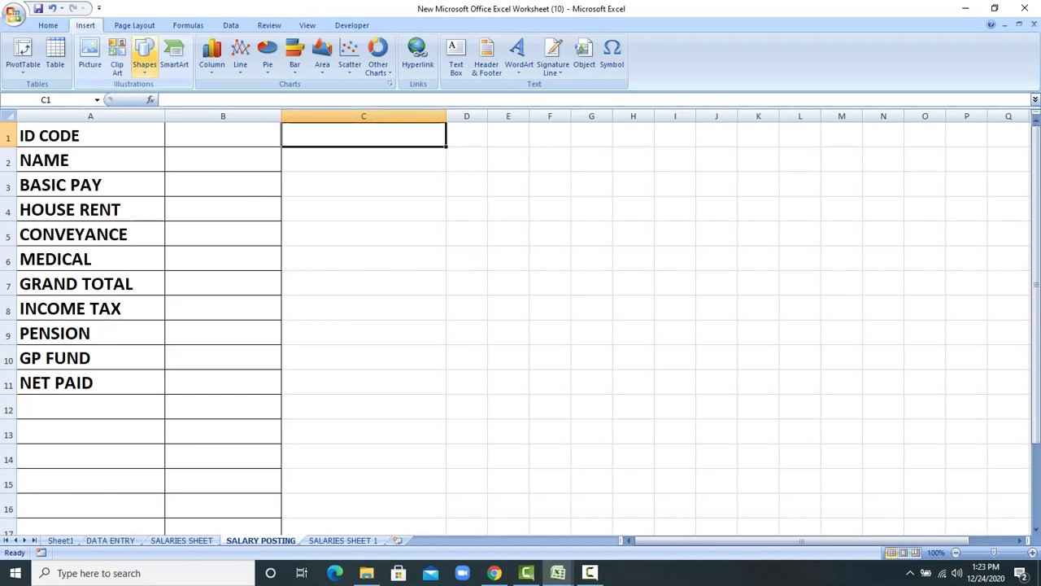
click(144, 57)
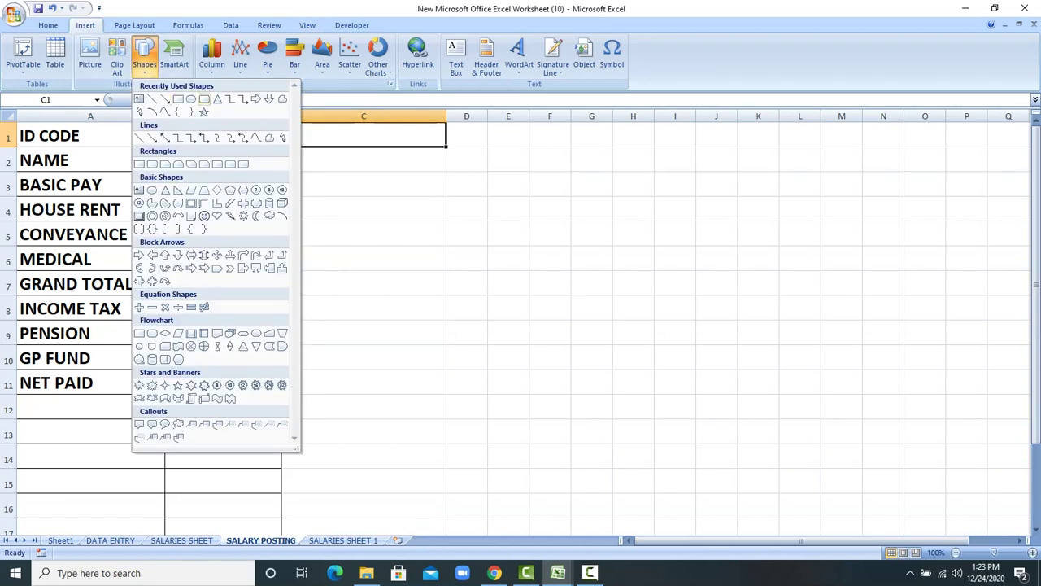
click(203, 98)
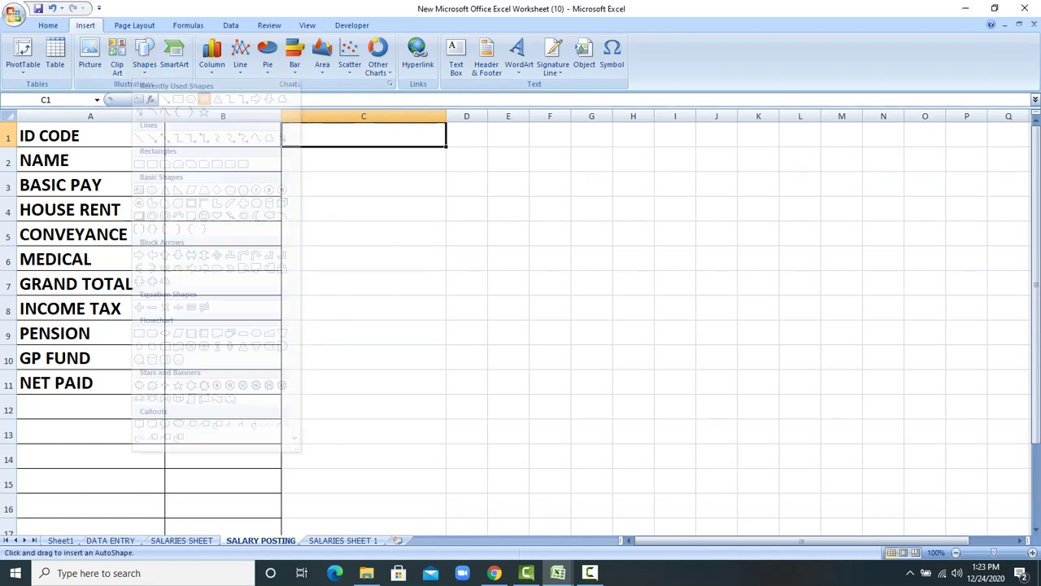
drag(283, 125, 448, 169)
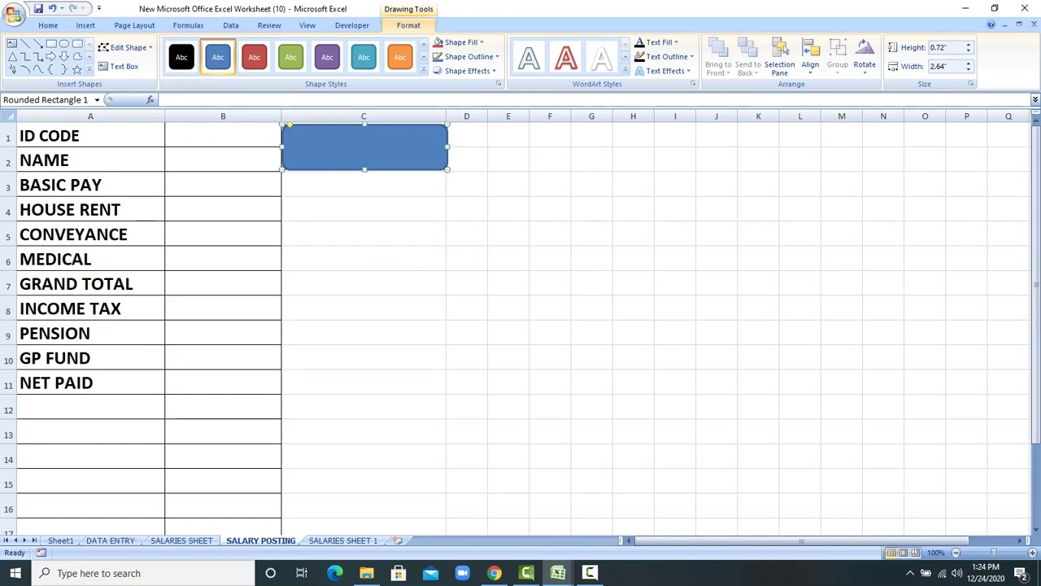
right_click(373, 144)
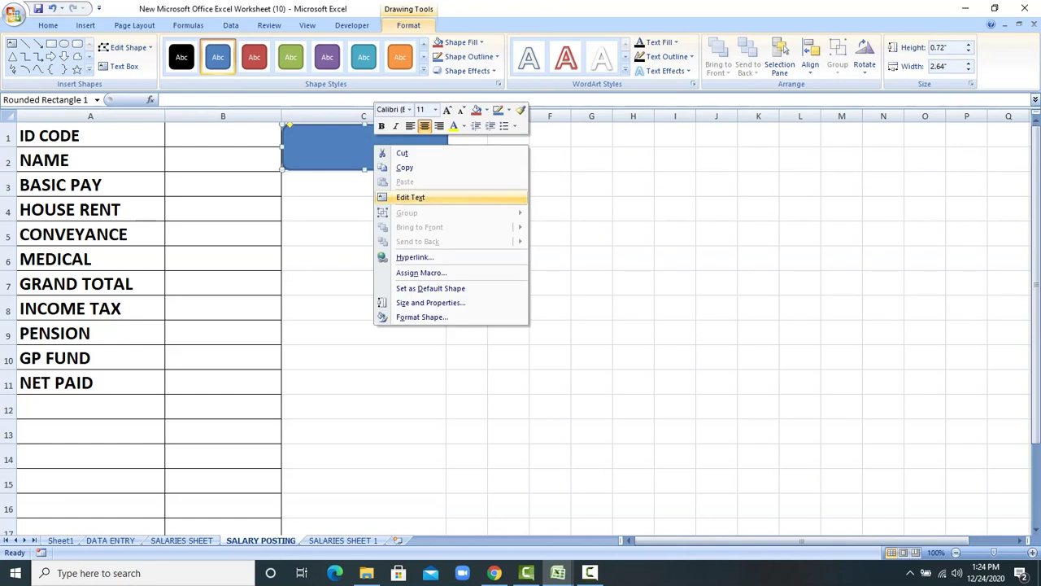
click(410, 197)
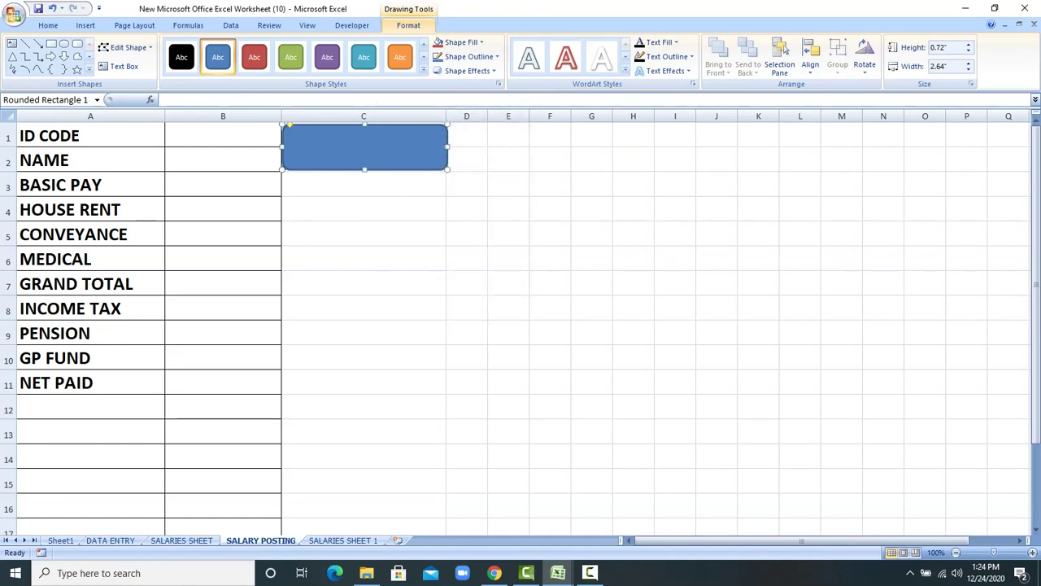
text(SAVE DATA)
Step: Give the button an orange style with black text enlarged to 24 point
key(shift+Left)
key(shift+Left)
key(shift+Left)
key(shift+Left)
key(shift+Left)
key(shift+Left)
key(shift+Left)
key(shift+Left)
key(shift+Left)
click(399, 57)
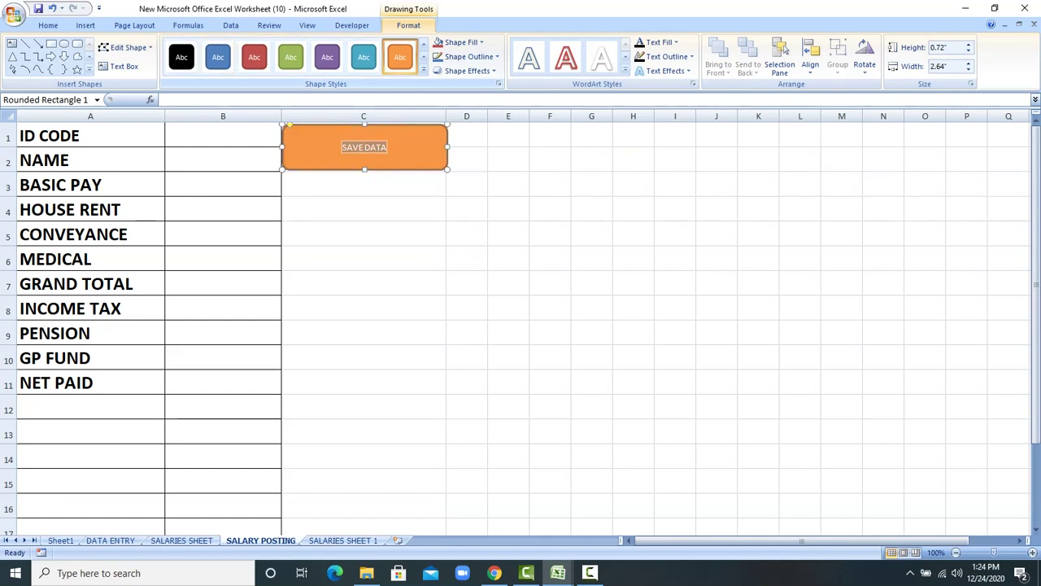
click(182, 57)
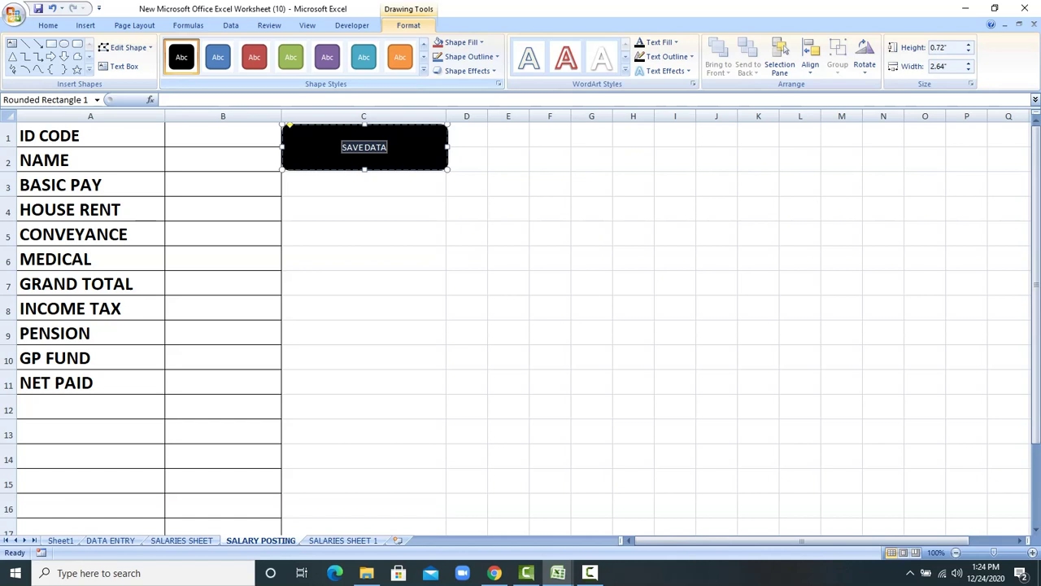
click(399, 57)
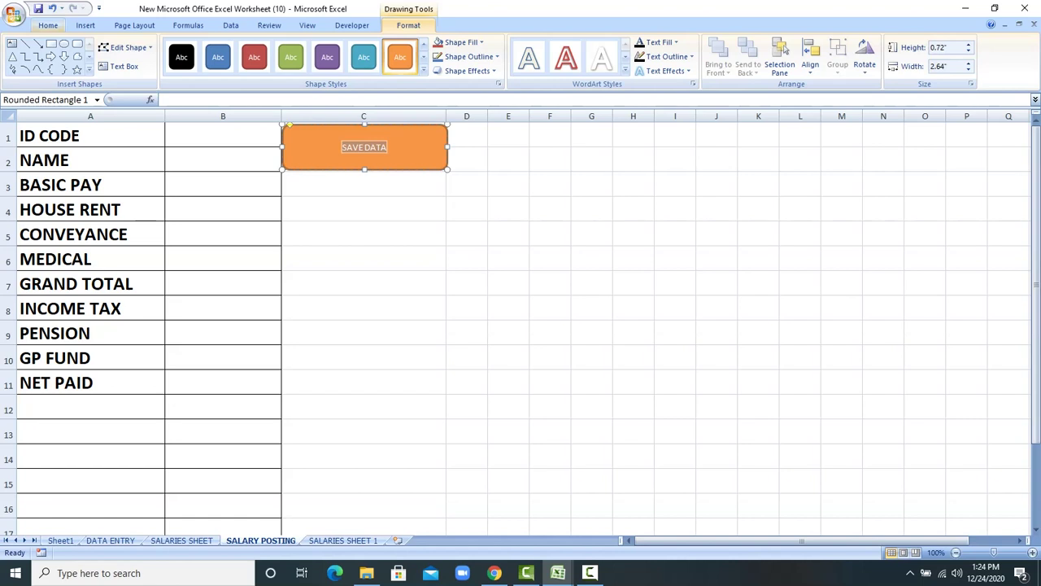
click(48, 25)
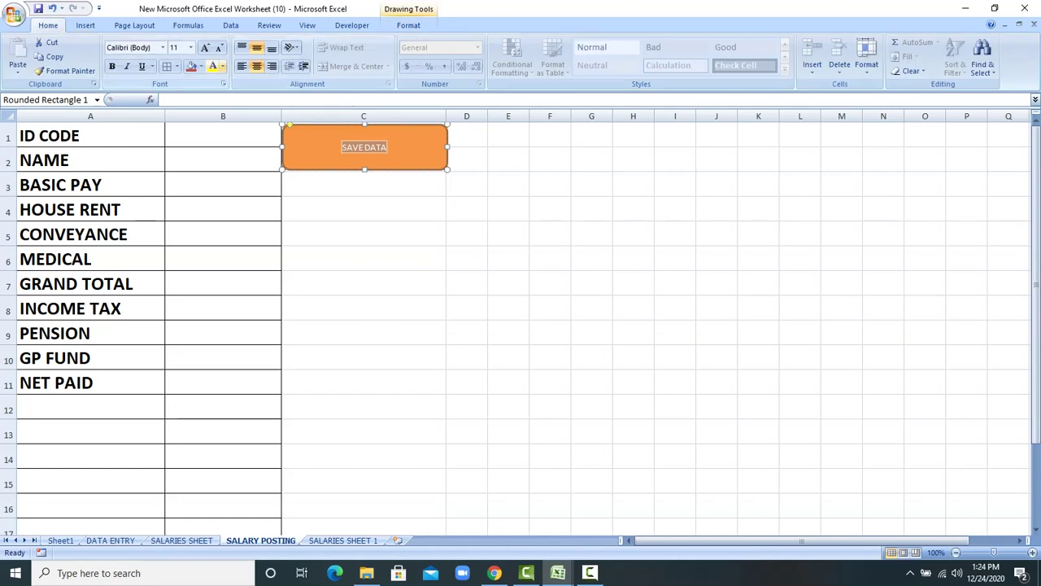
click(222, 65)
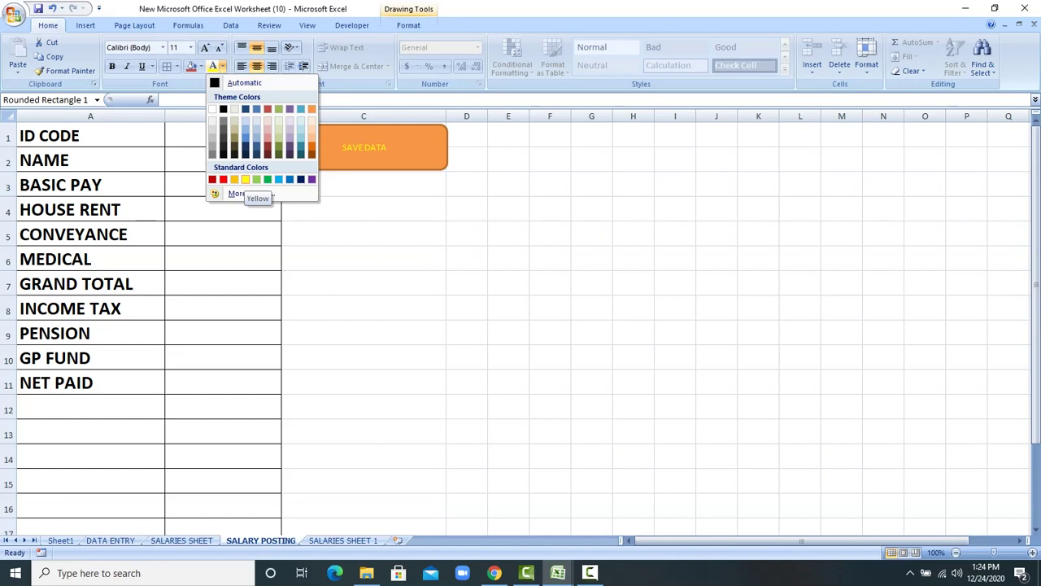
click(223, 109)
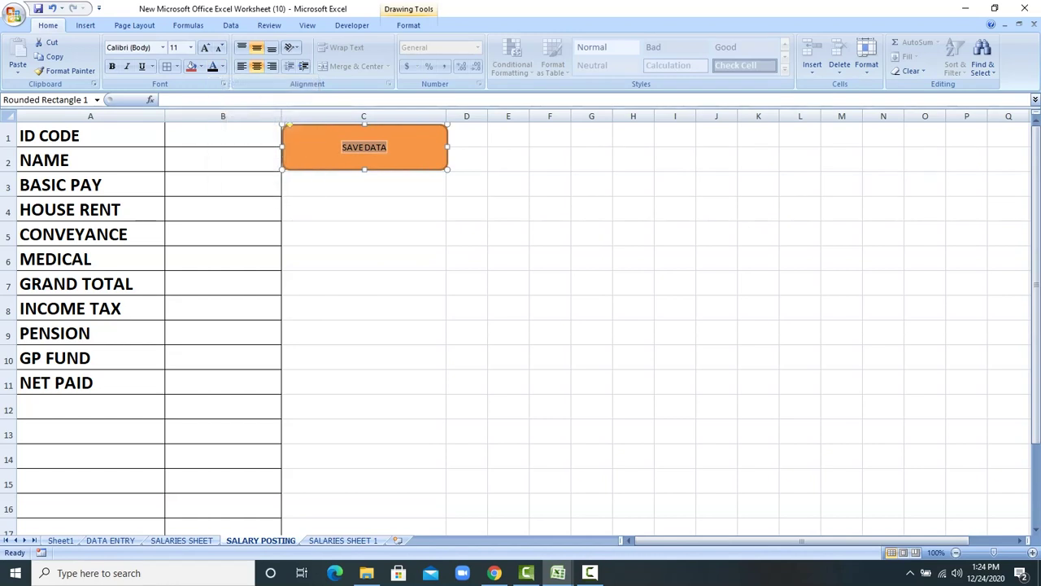
click(205, 47)
click(205, 48)
click(205, 47)
click(205, 47)
click(205, 47)
click(205, 47)
click(205, 47)
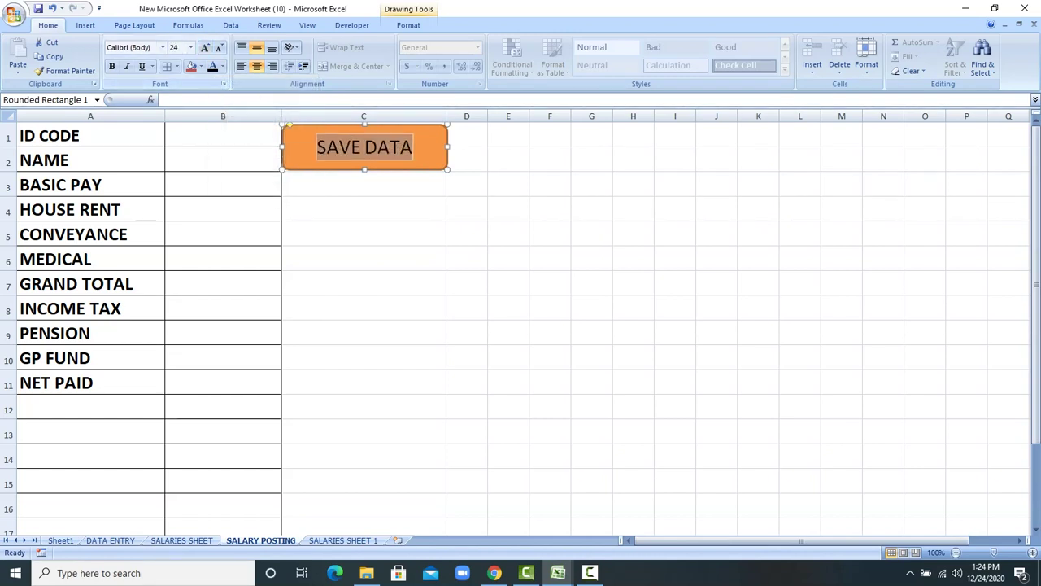
click(363, 234)
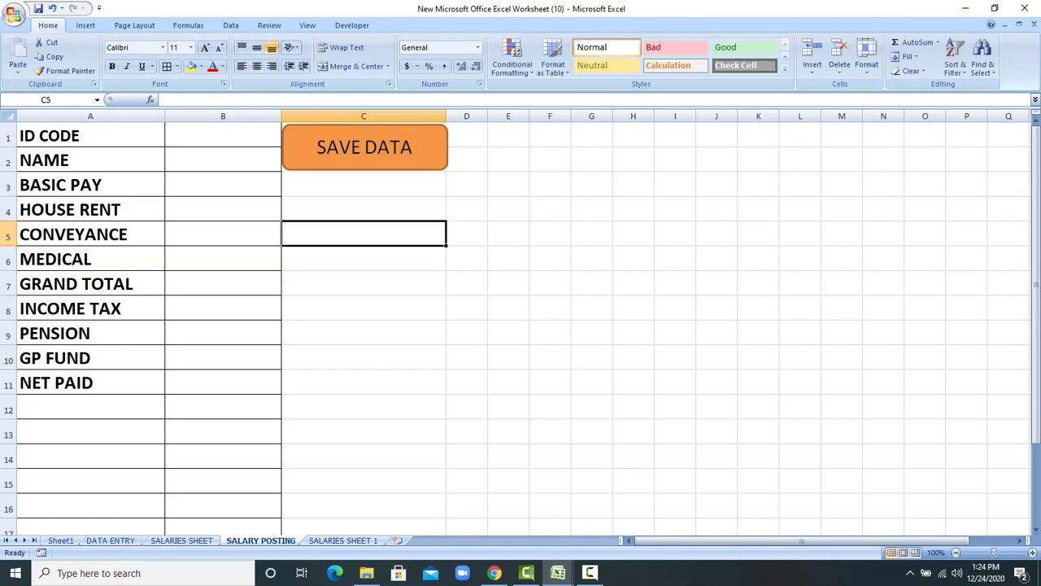
Step: Assign the SALARIES macro to the SAVE DATA shape via Assign Macro
click(376, 147)
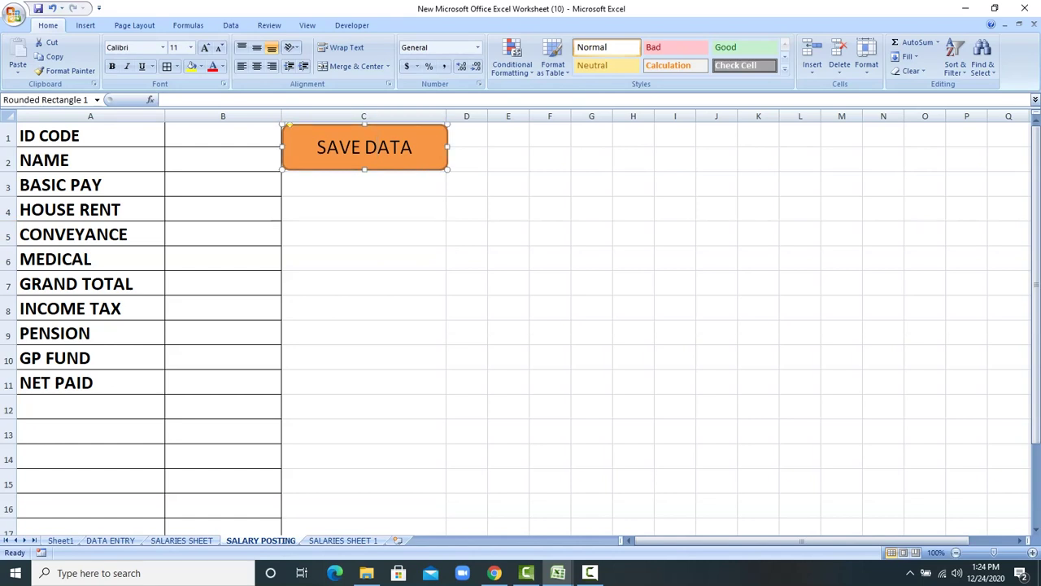
right_click(376, 144)
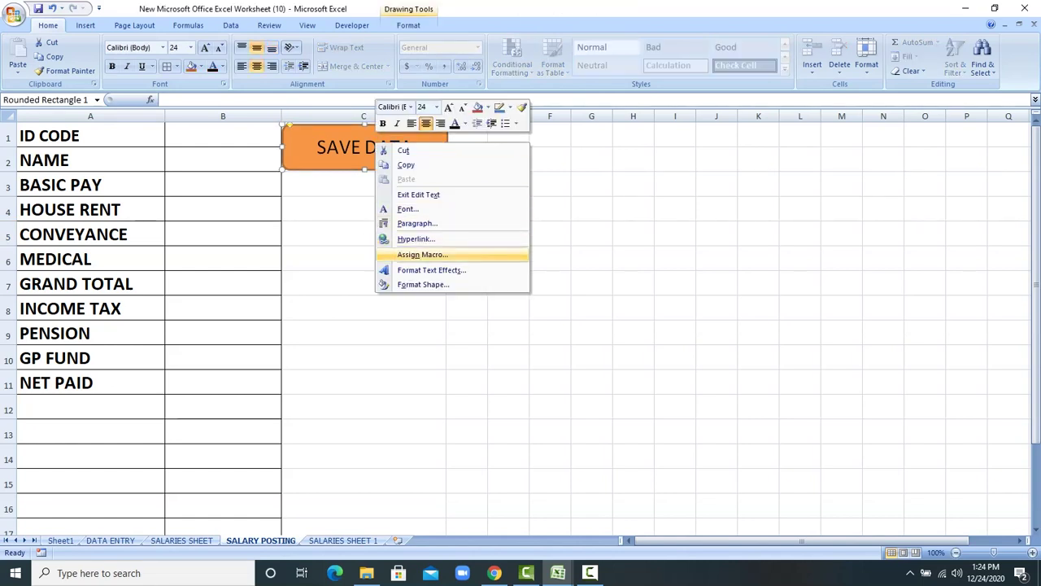
click(422, 255)
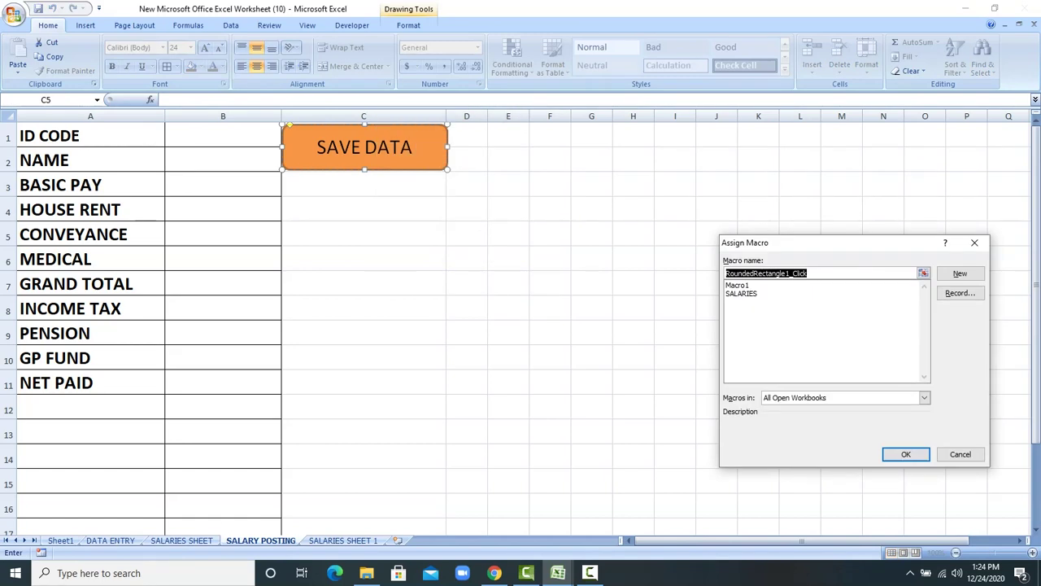
click(741, 293)
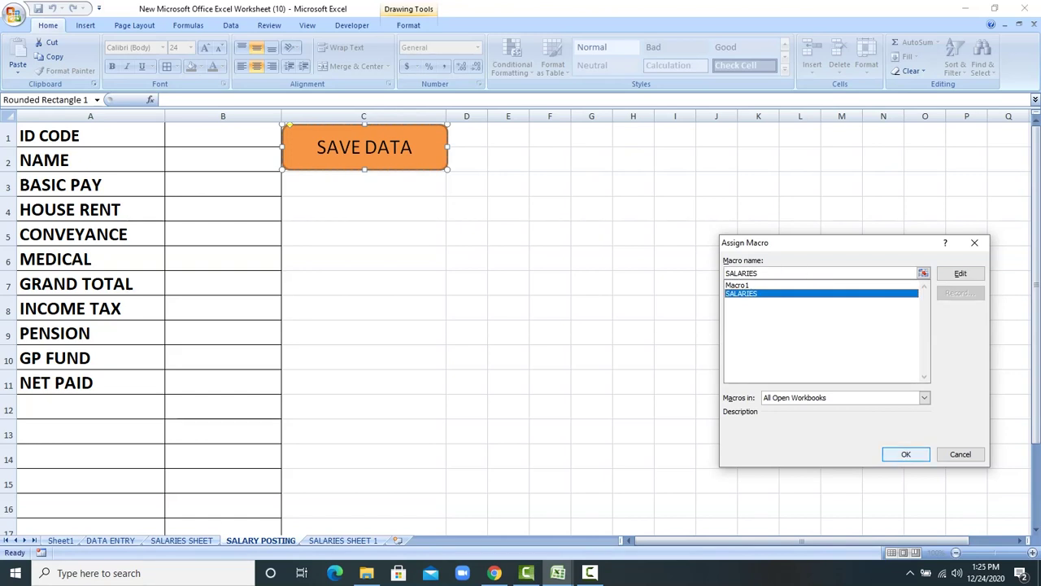
key(Return)
click(364, 233)
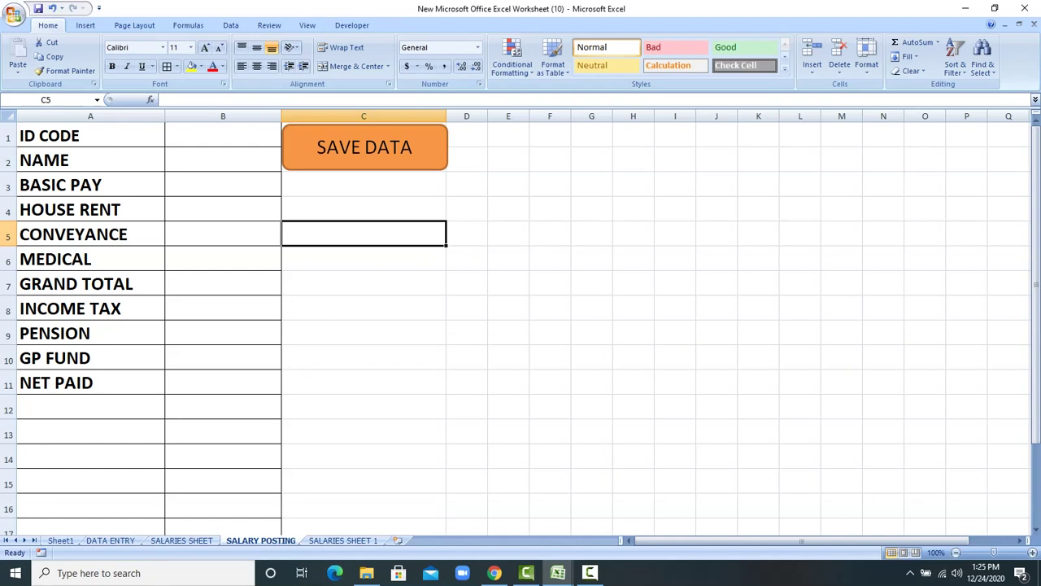
Step: Run SAVE DATA, then delete the empty rows above the record on SALARIES SHEET 1
click(286, 140)
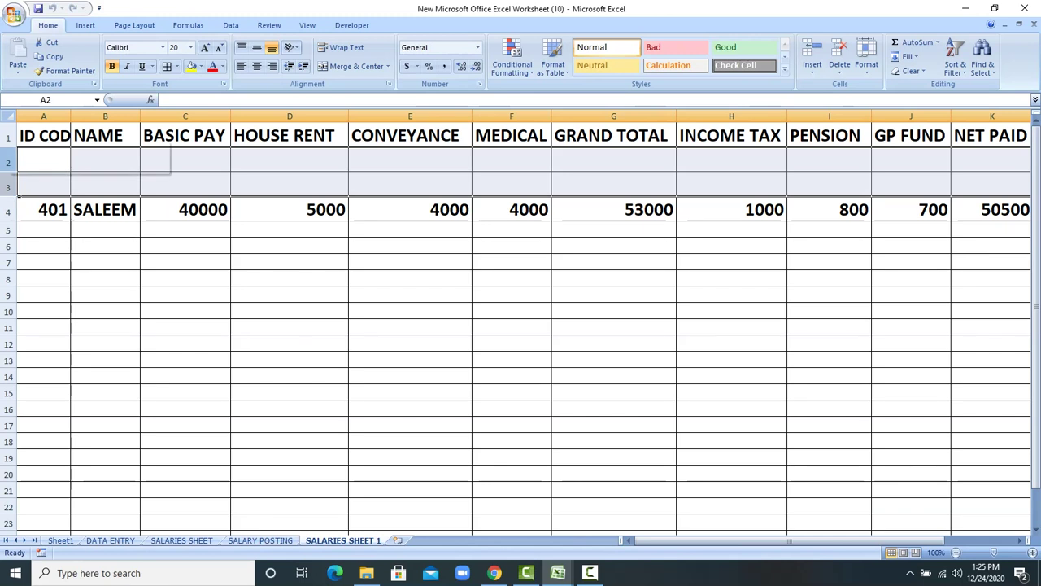
right_click(10, 186)
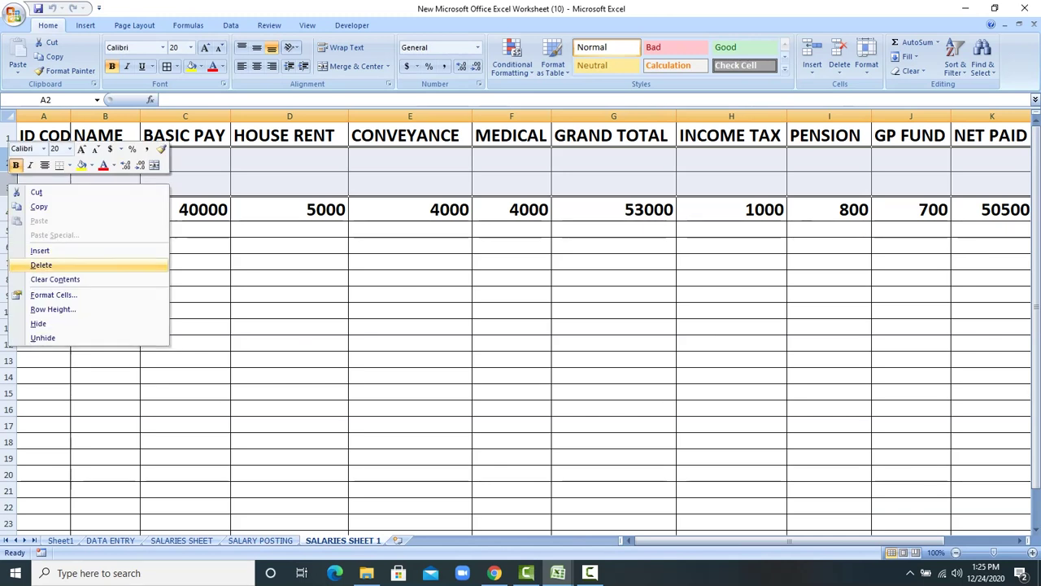
click(41, 265)
click(105, 278)
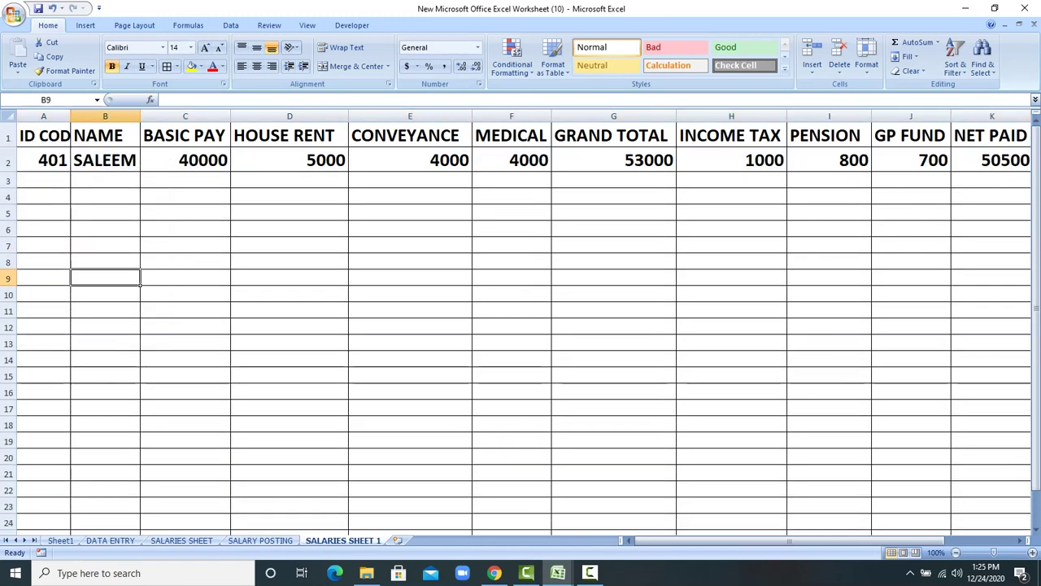
Step: Insert one blank row above the ID 401 record and return to SALARY POSTING
click(9, 161)
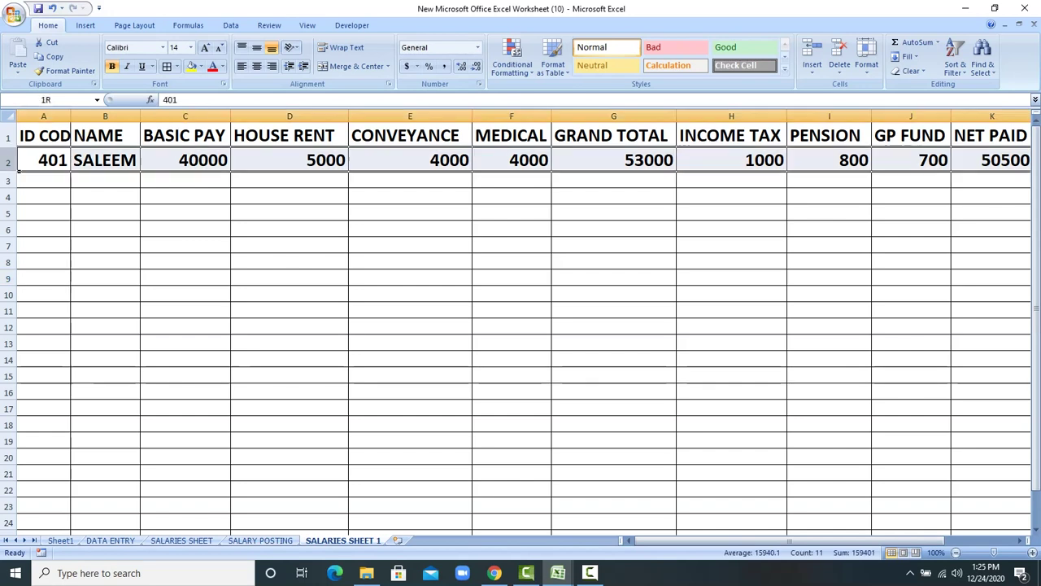
right_click(9, 162)
click(41, 228)
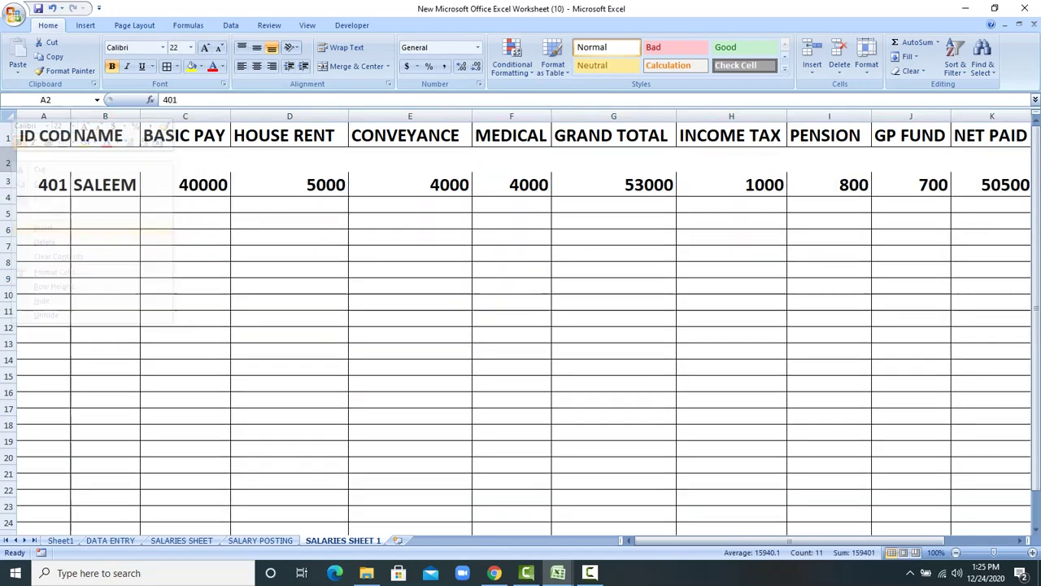
click(260, 541)
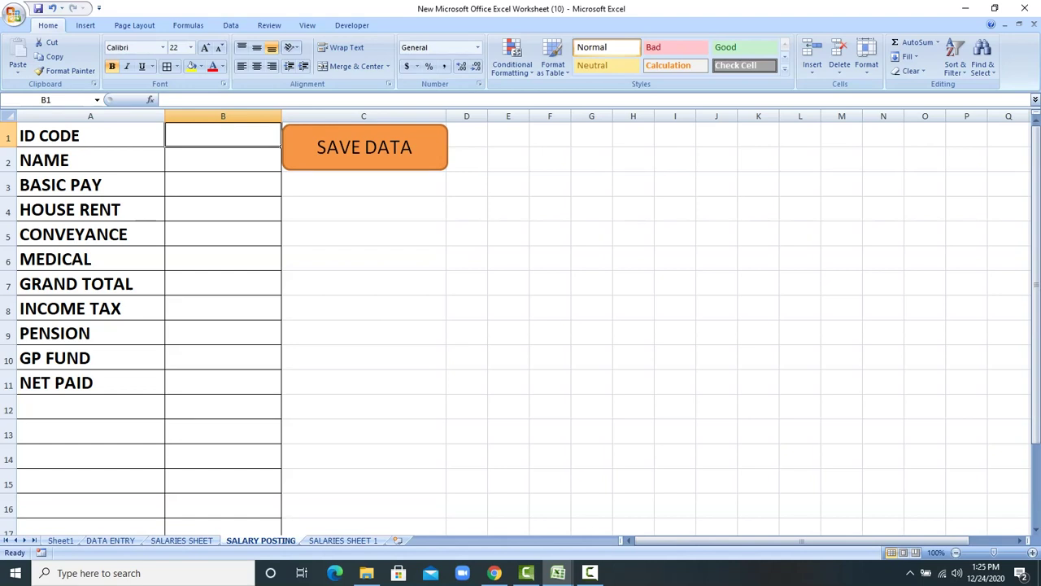
Step: Enter ID 601, the employee's name, and pay items 30000, 5000, 4000 and 2500
text(601)
key(Return)
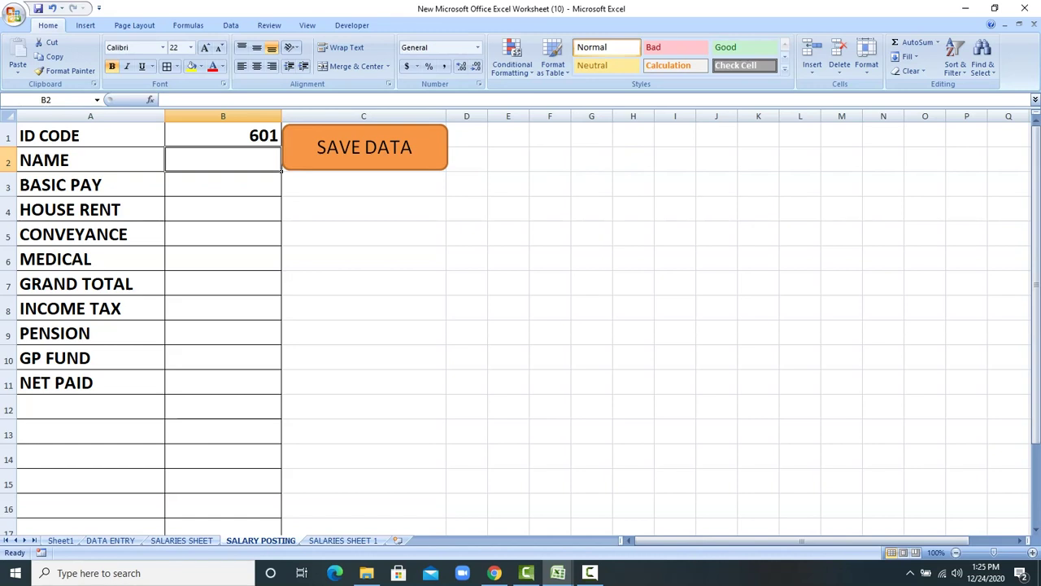
text(SABA)
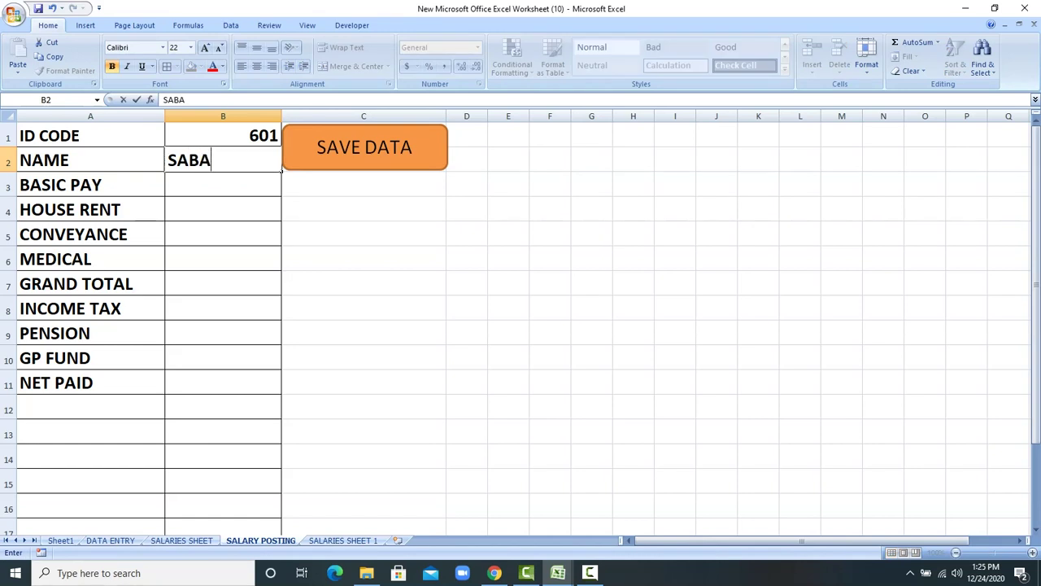
key(Return)
text(300)
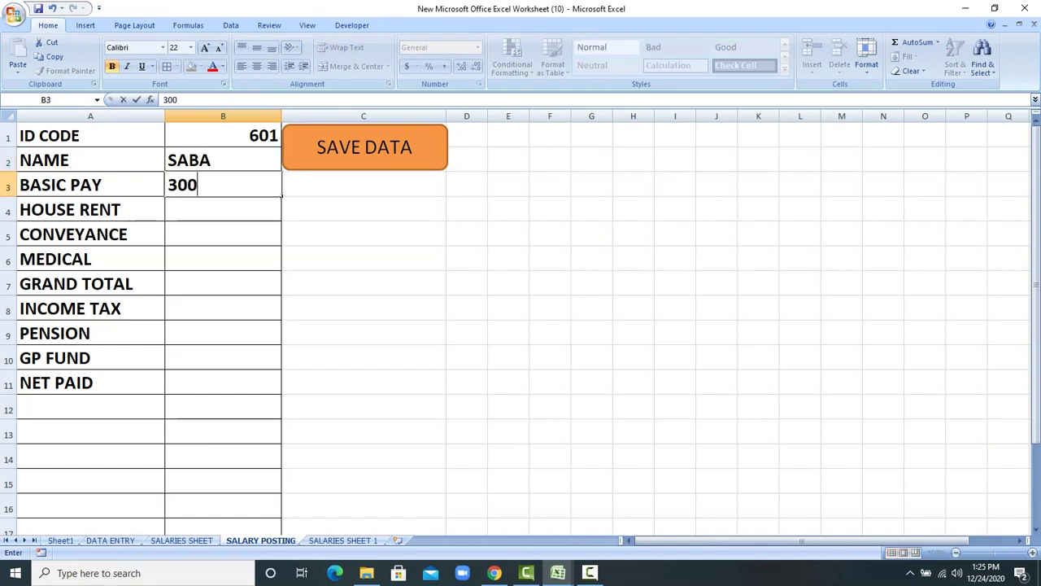
text(00)
key(Return)
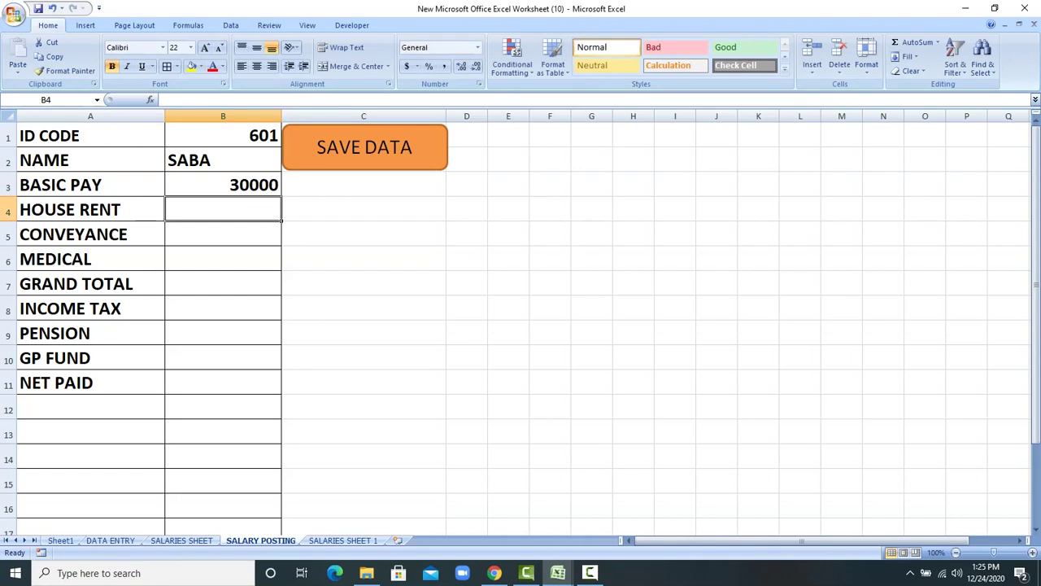
text(5000)
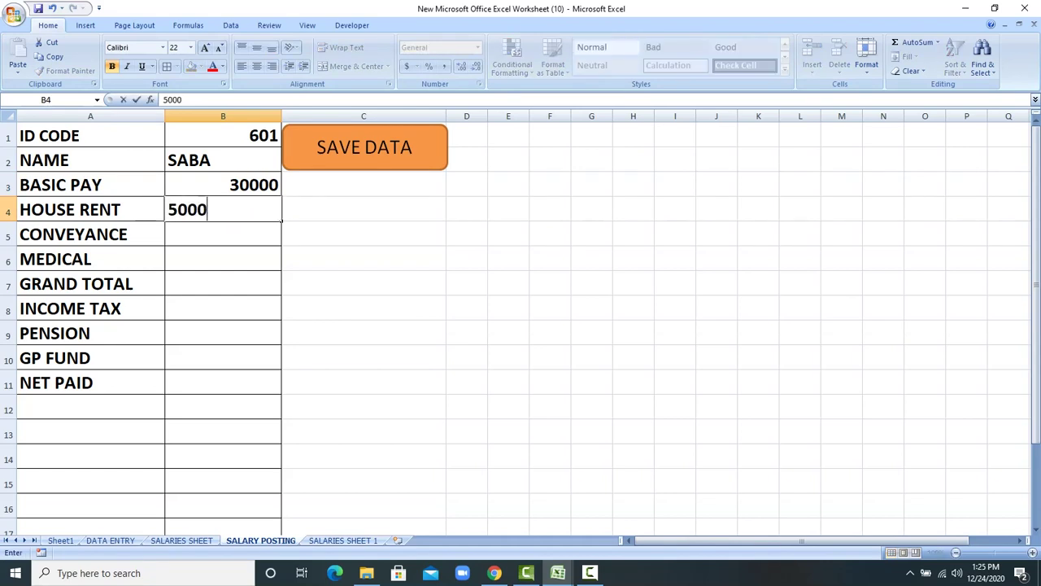
key(Return)
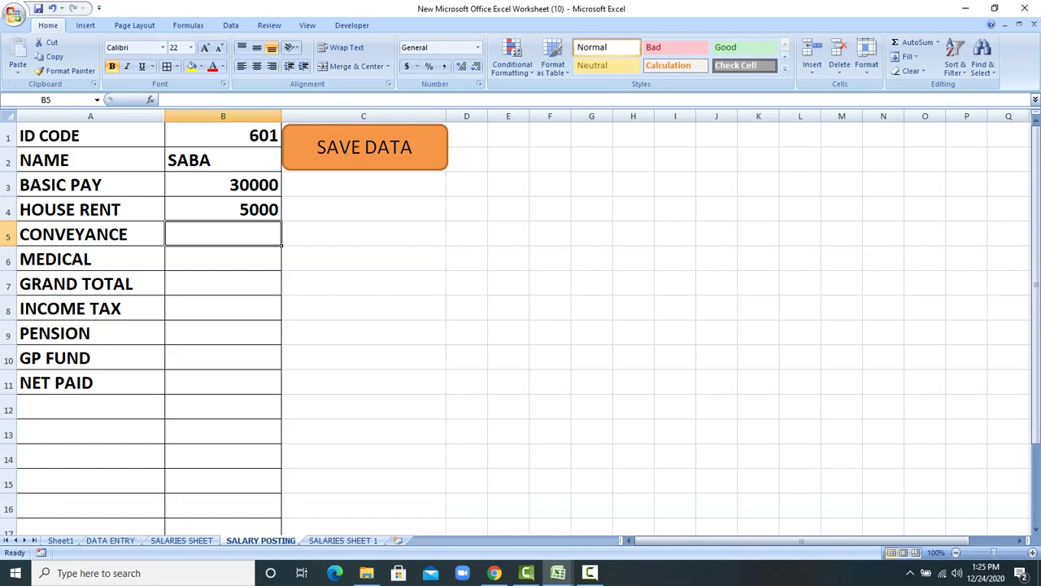
text(4000)
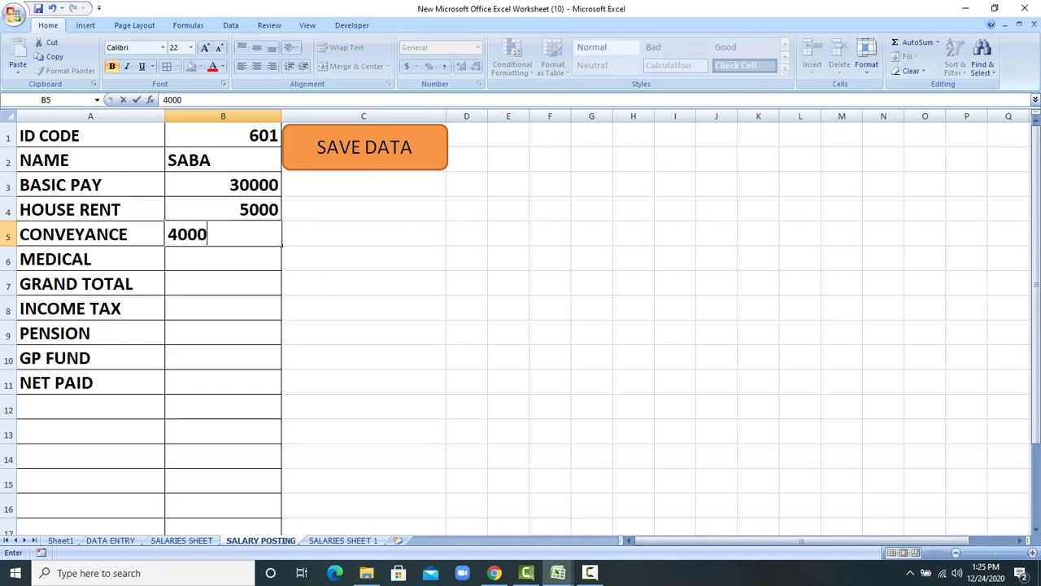
key(Return)
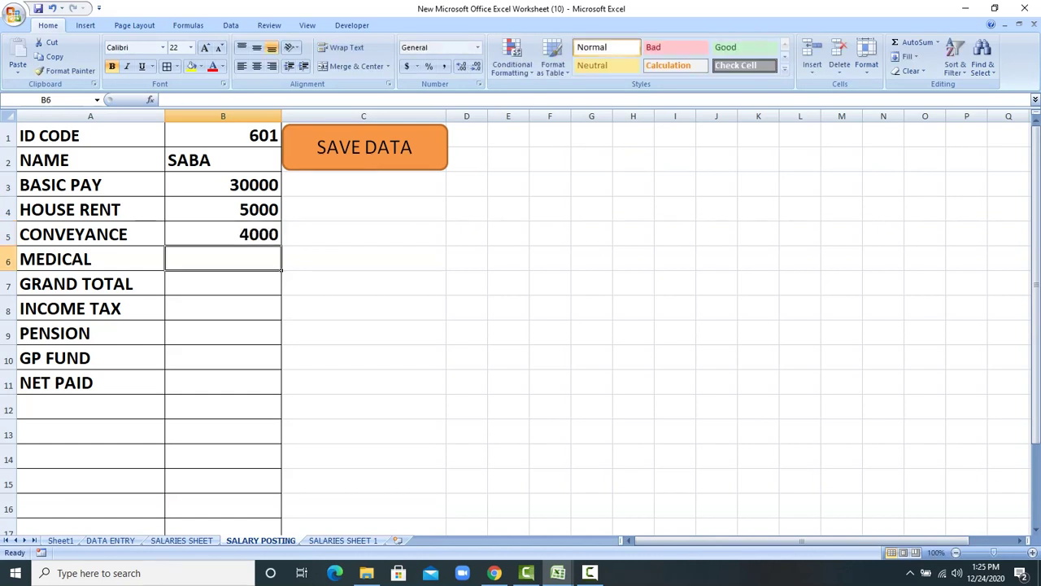
text(2500)
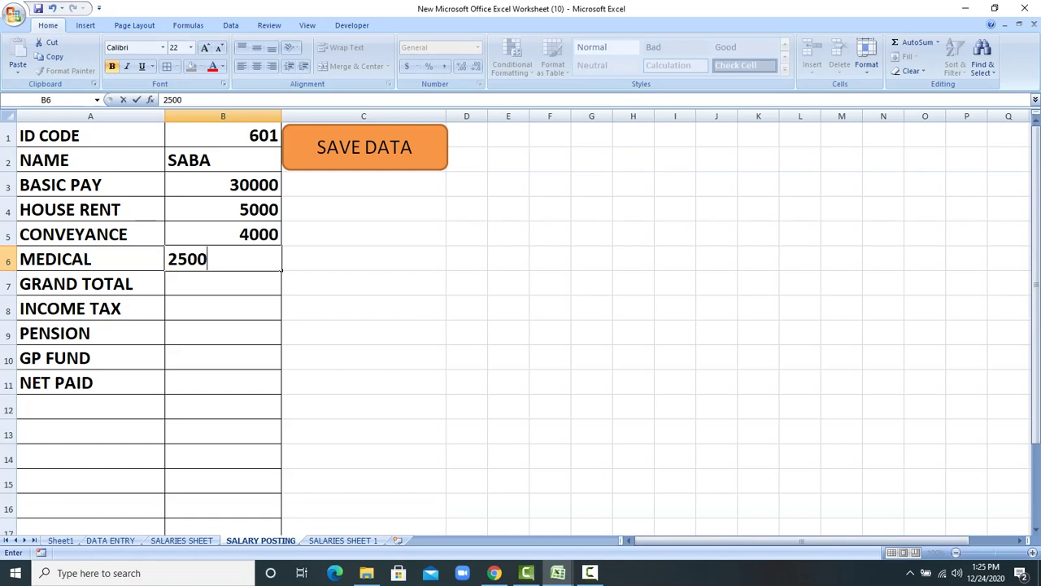
key(Return)
Step: AutoSum the pay items into GRAND TOTAL and enter deductions 1000, 800 and 600
drag(223, 185, 223, 283)
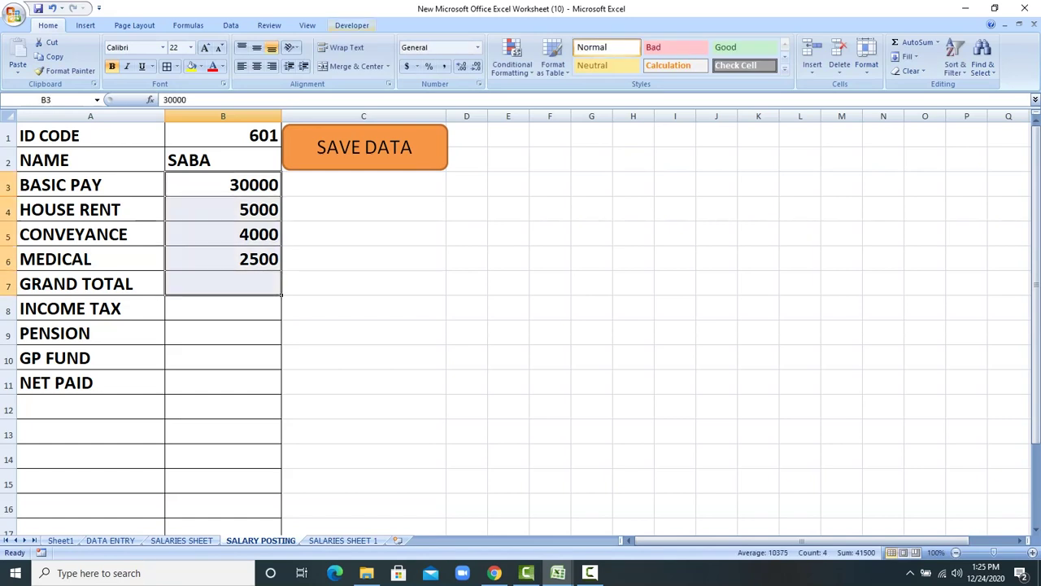
click(913, 41)
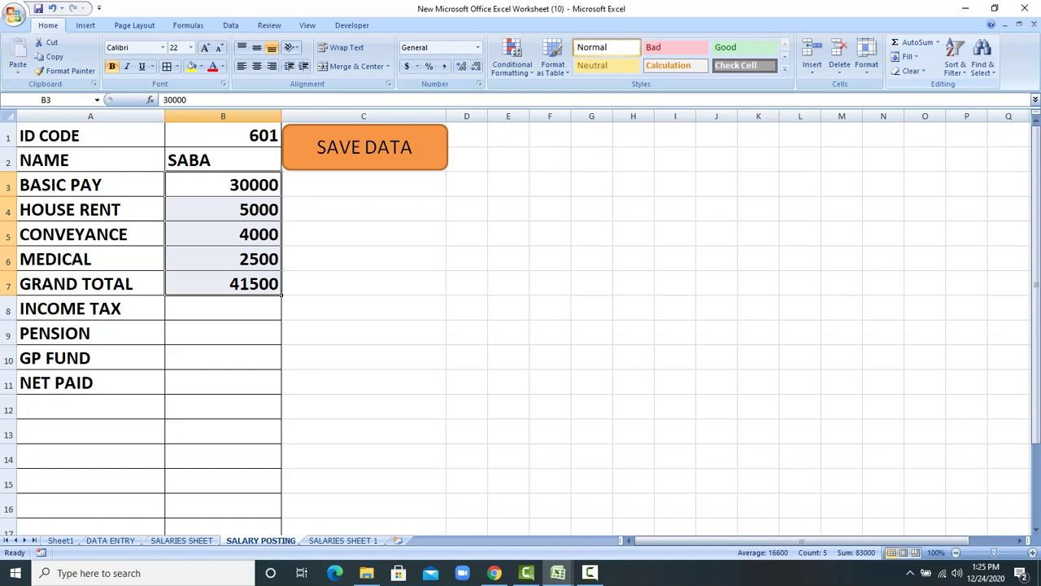
click(222, 307)
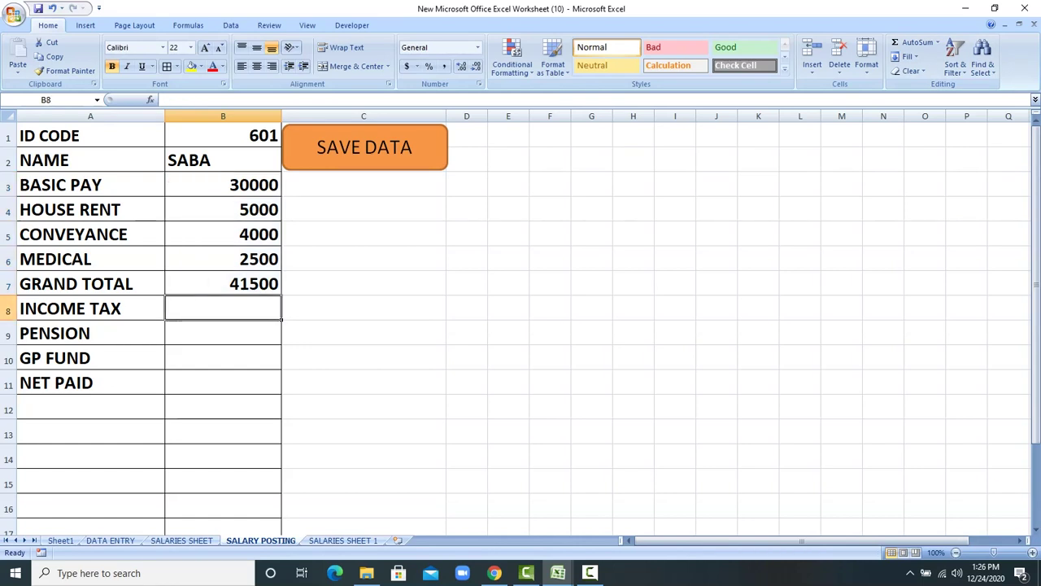
text(1000)
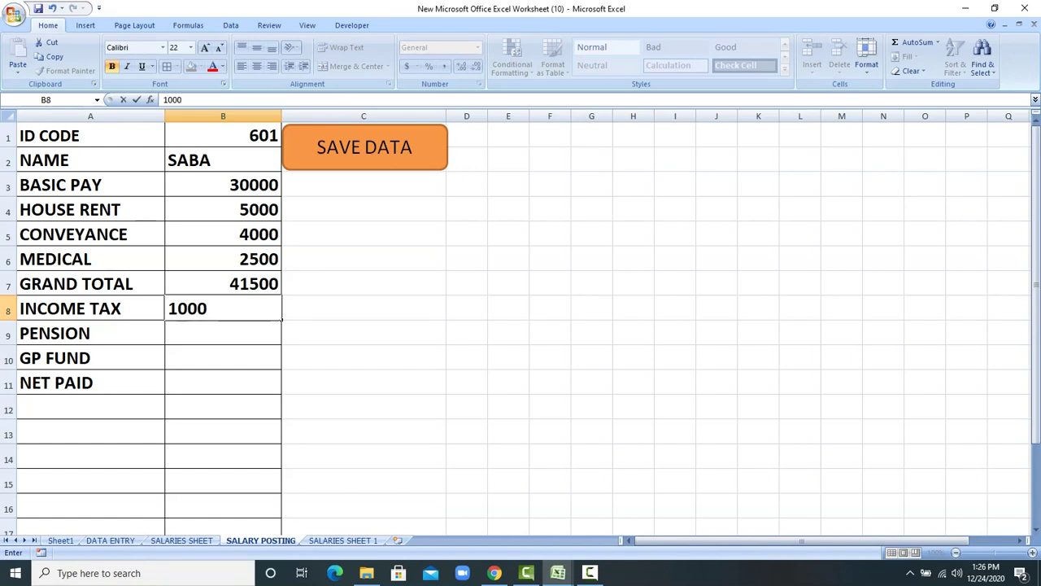
key(Return)
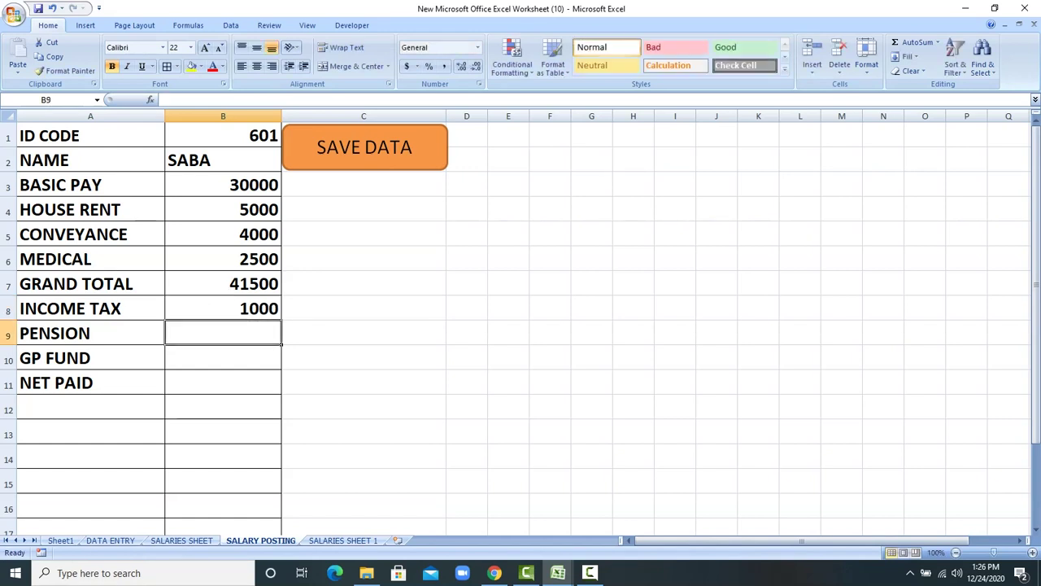
text(800)
key(Return)
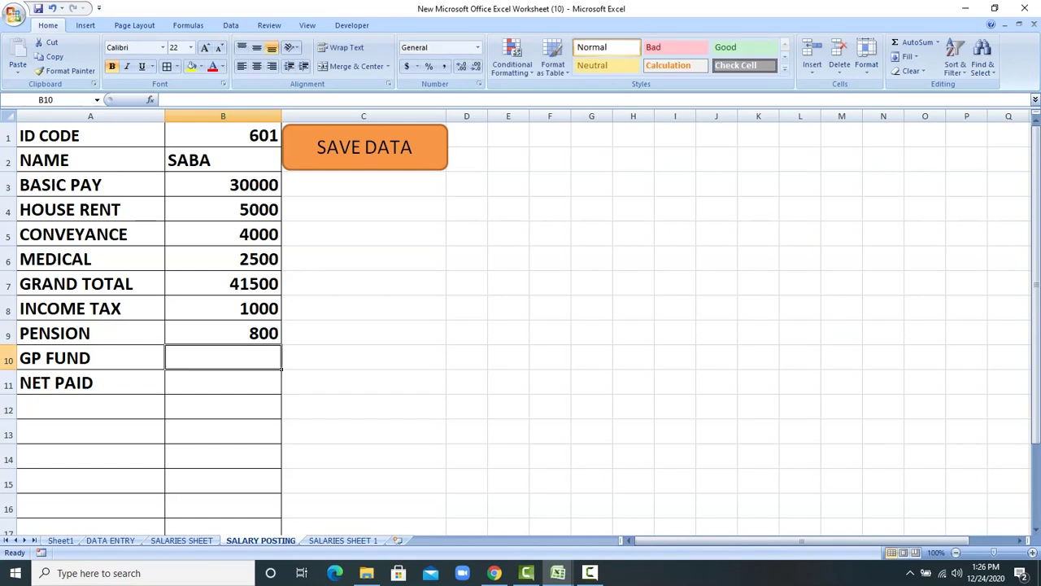
text(600)
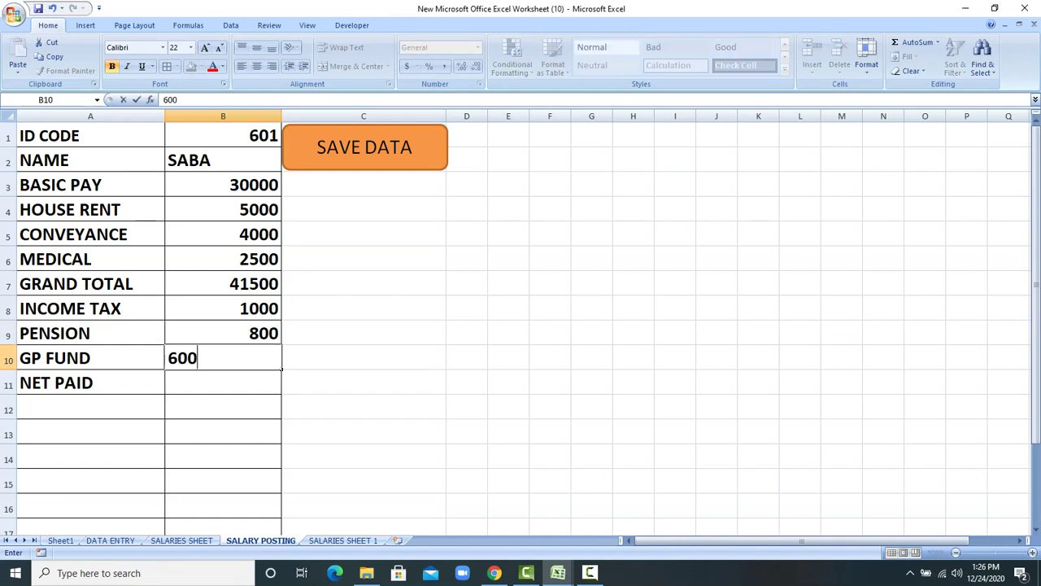
key(Return)
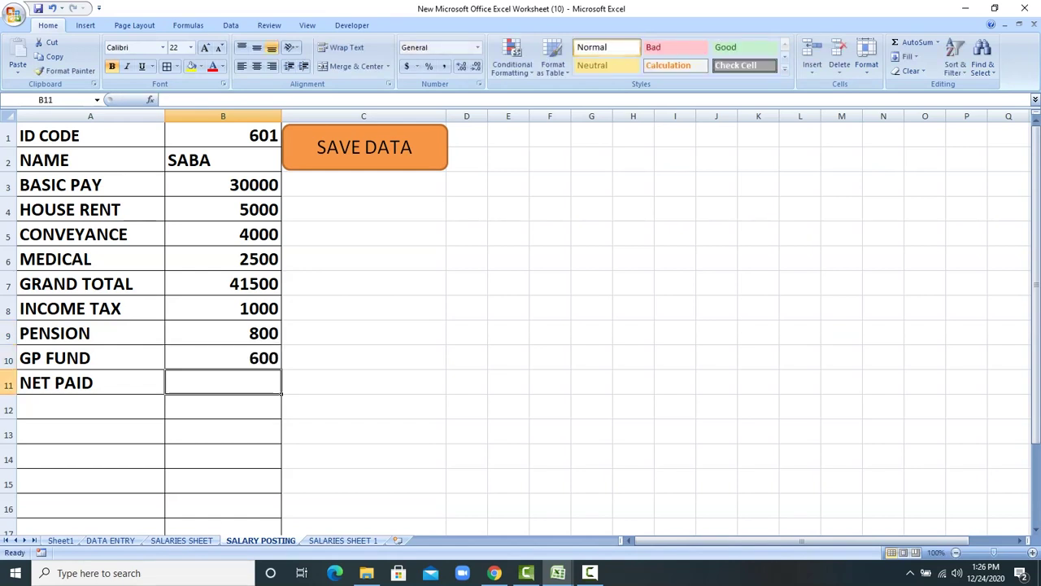
Step: Enter the net paid formula +B7-B8-B9-B10 and save the record with SAVE DATA
text(+)
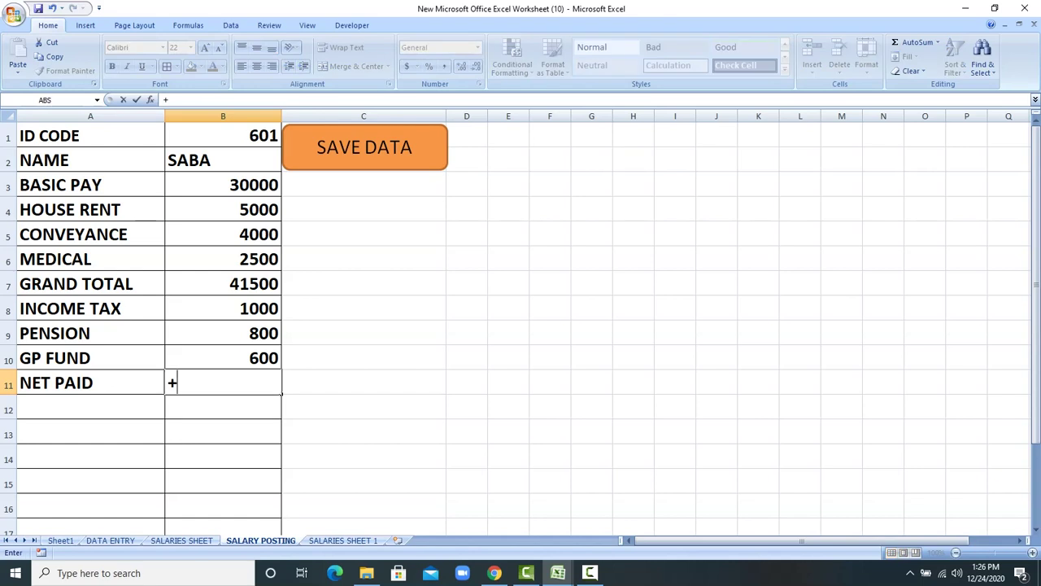
click(223, 283)
text(-B8)
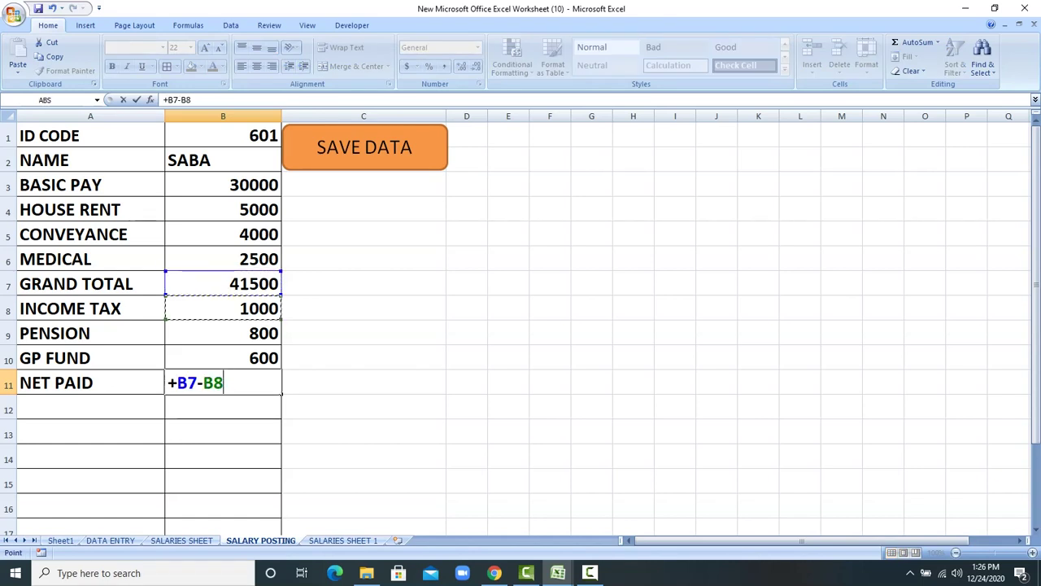
text(-B9-)
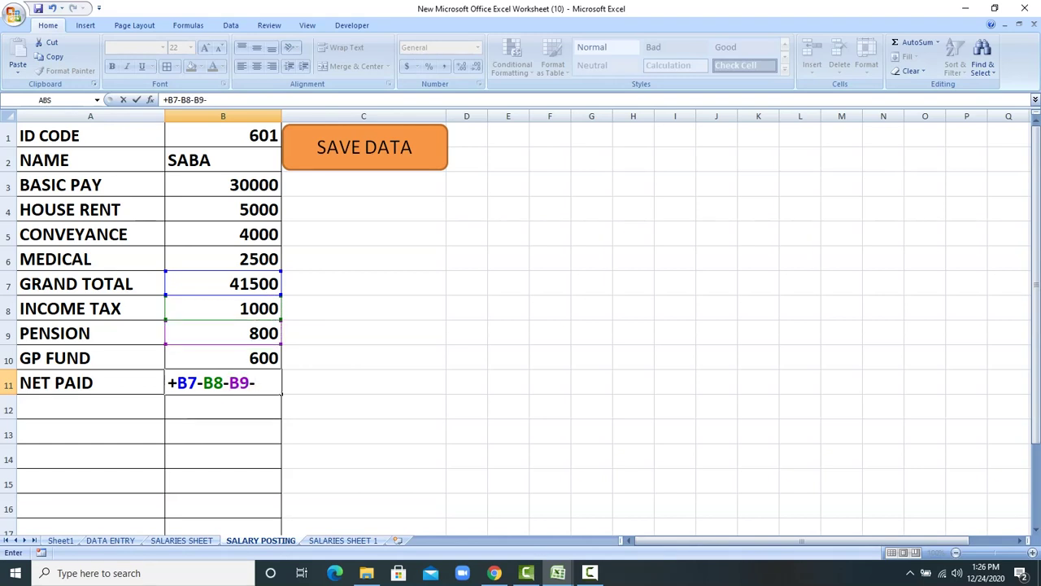
key(Up)
key(Return)
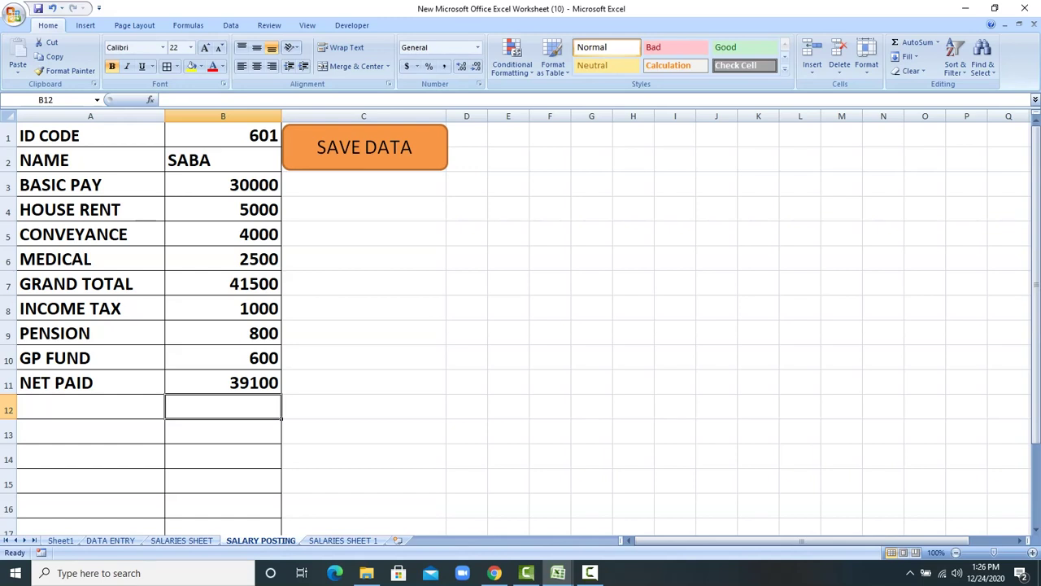
click(364, 146)
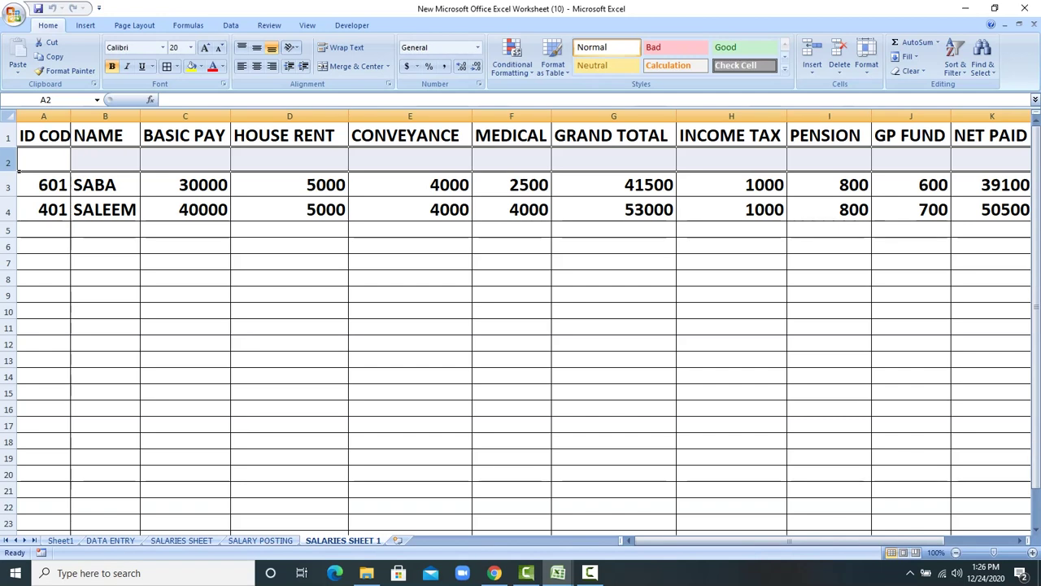
Step: Select the saved row 3 record on SALARIES SHEET 1, then return to SALARY POSTING
drag(44, 185, 992, 185)
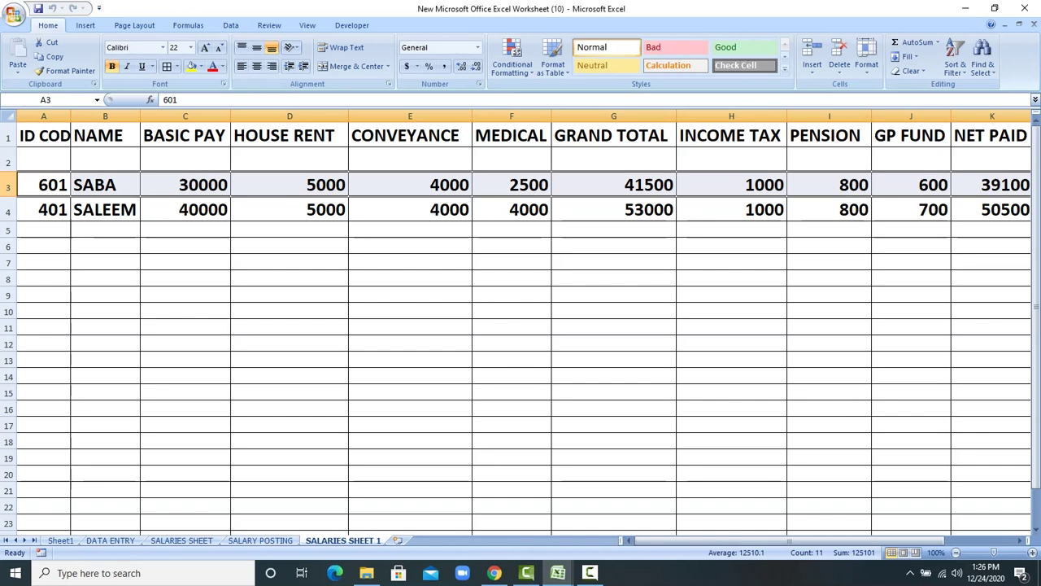
key(ctrl+Page_Up)
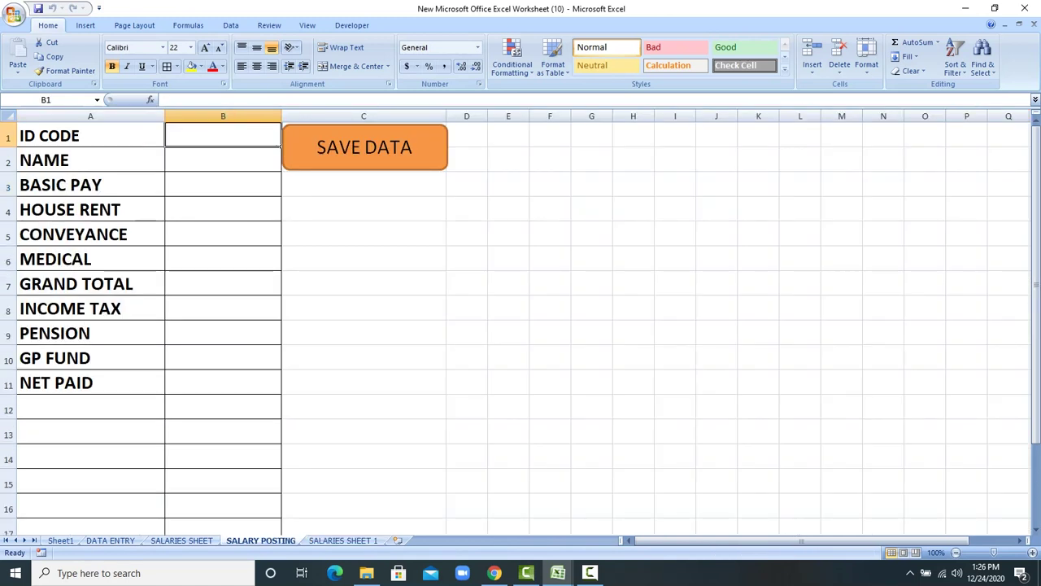
Step: Enter ID 110, the employee's name, and pay items 35000, 3500, 3000 and 1200
text(110)
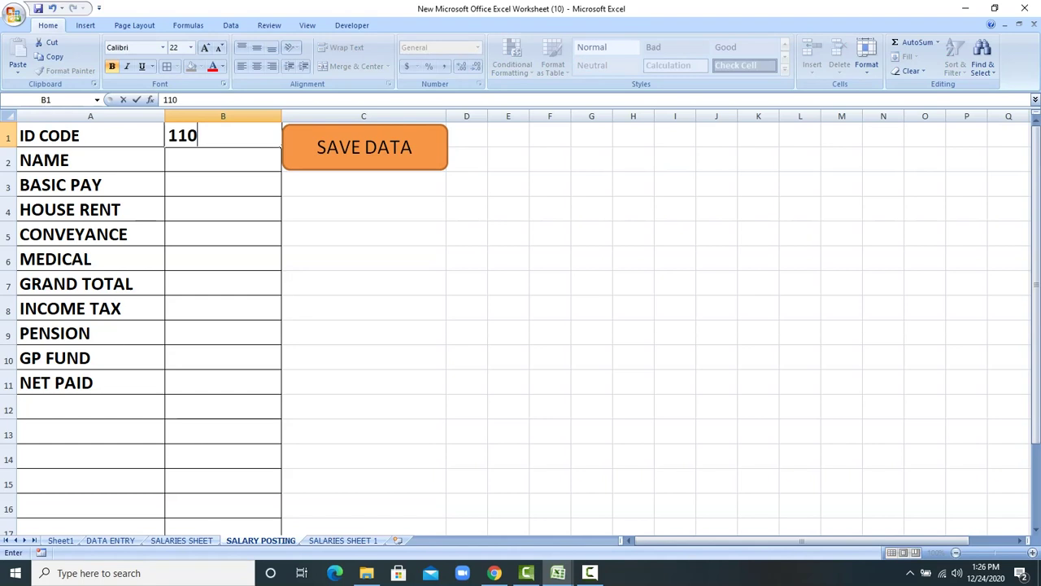
key(Return)
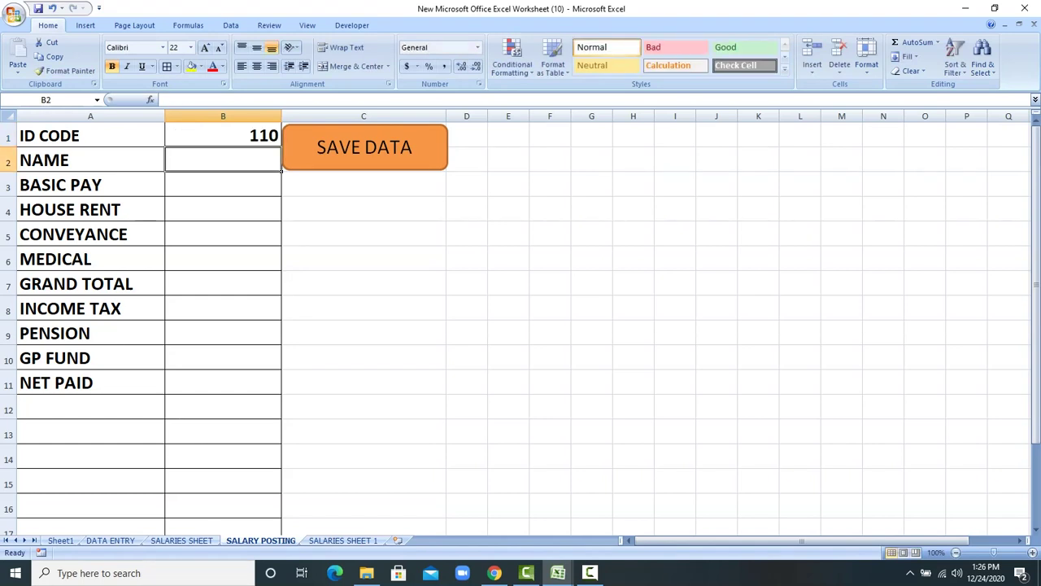
text(JAMEEL)
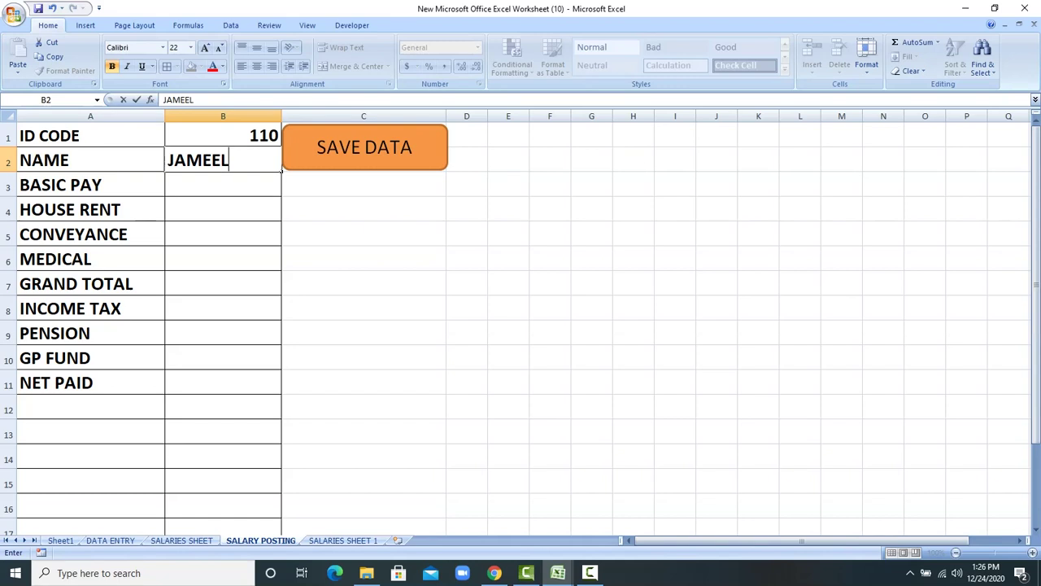
key(Return)
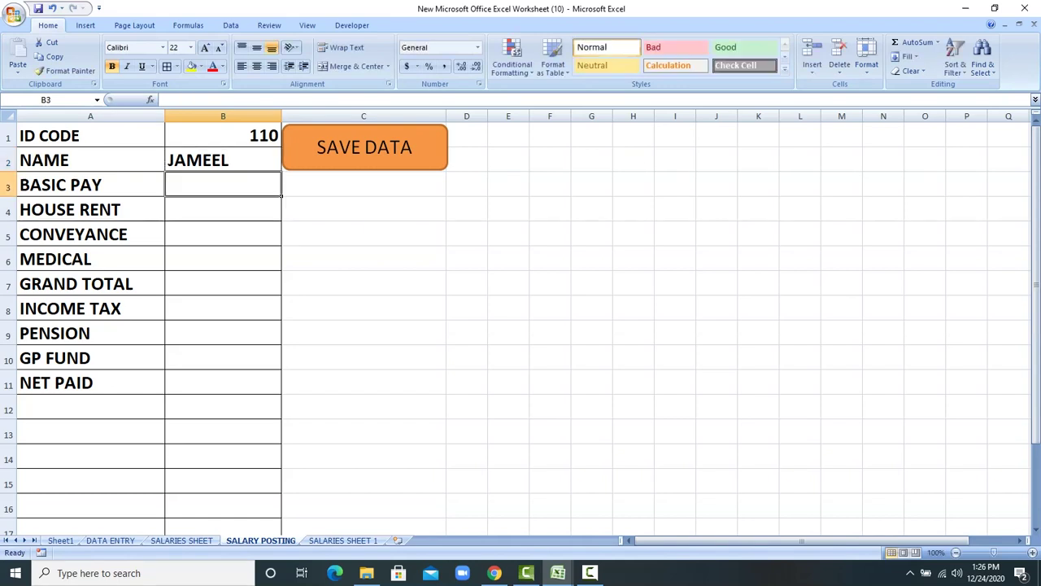
text(4000)
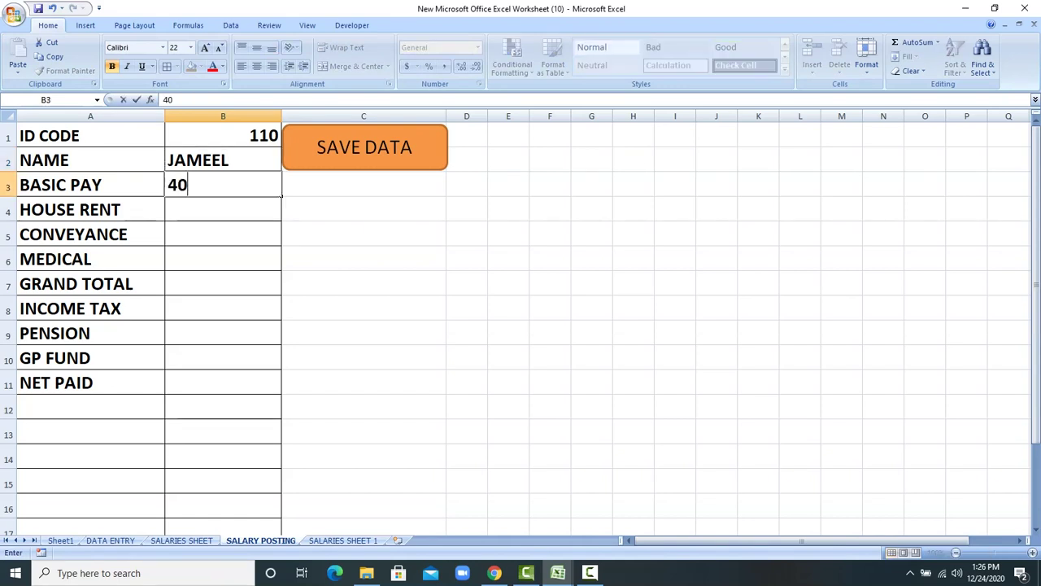
key(BackSpace)
key(BackSpace)
key(BackSpace)
key(BackSpace)
text(35000)
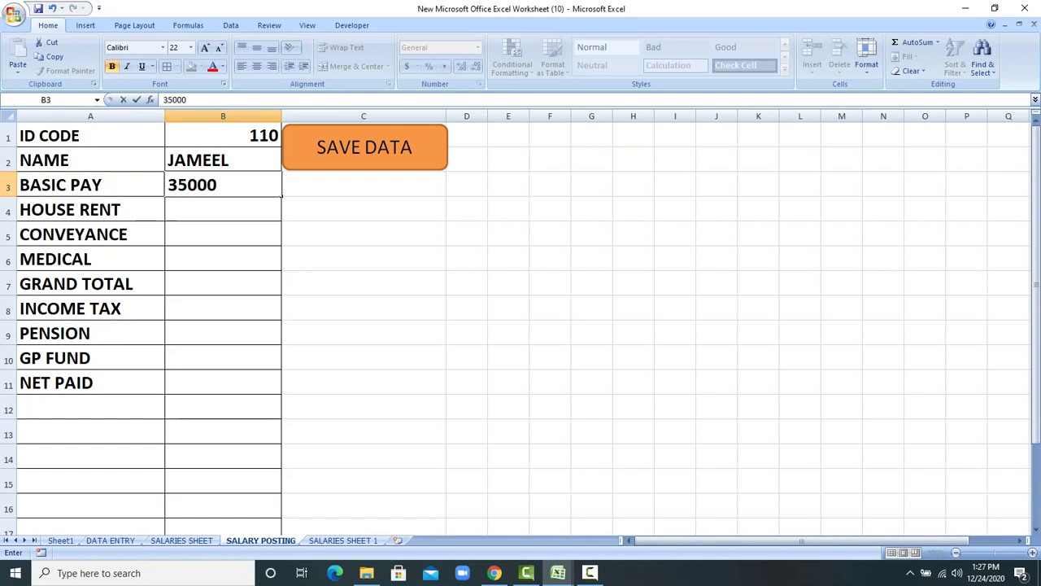
key(Return)
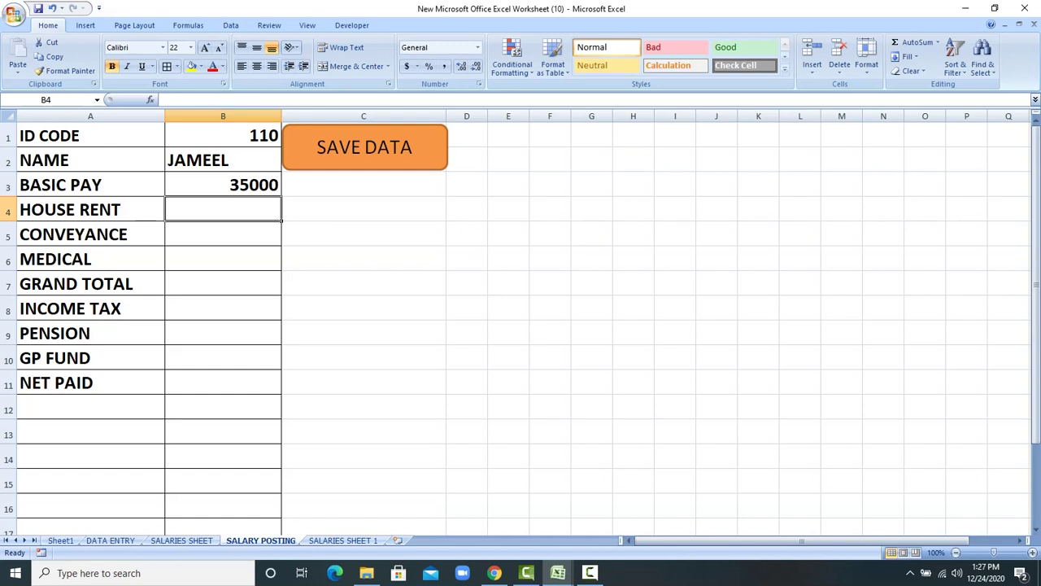
text(3500)
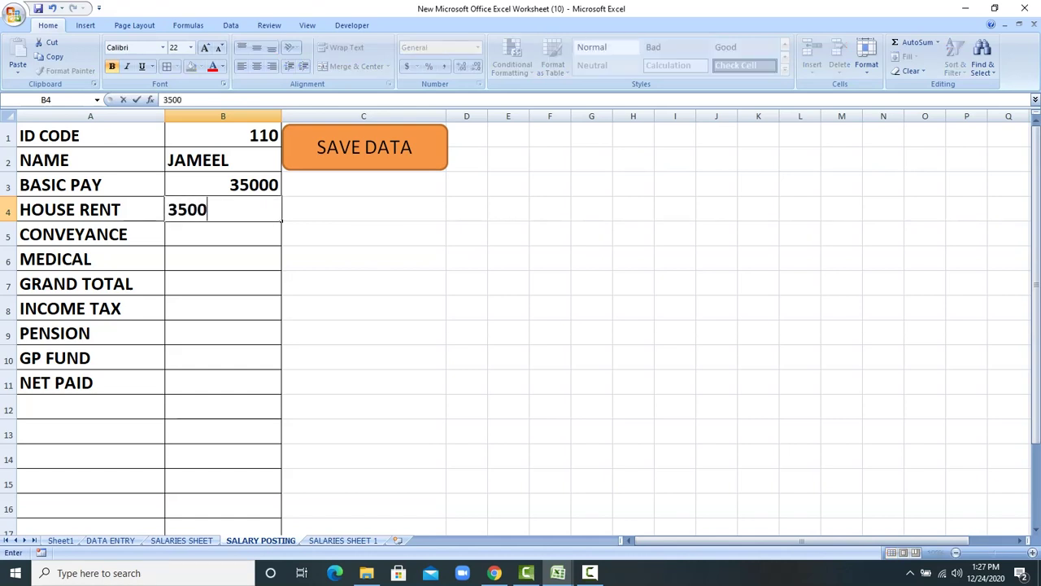
key(Return)
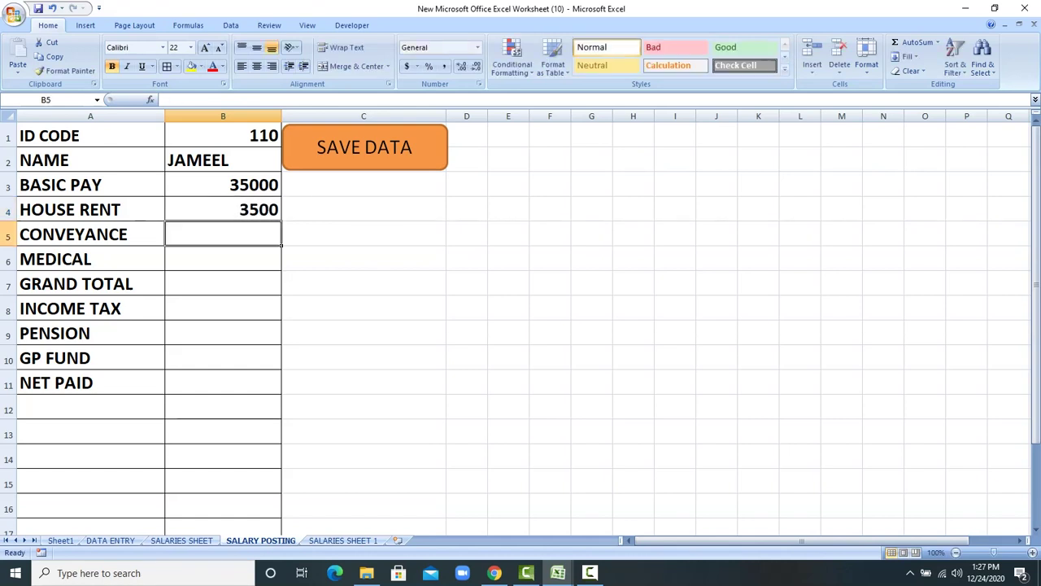
text(3000)
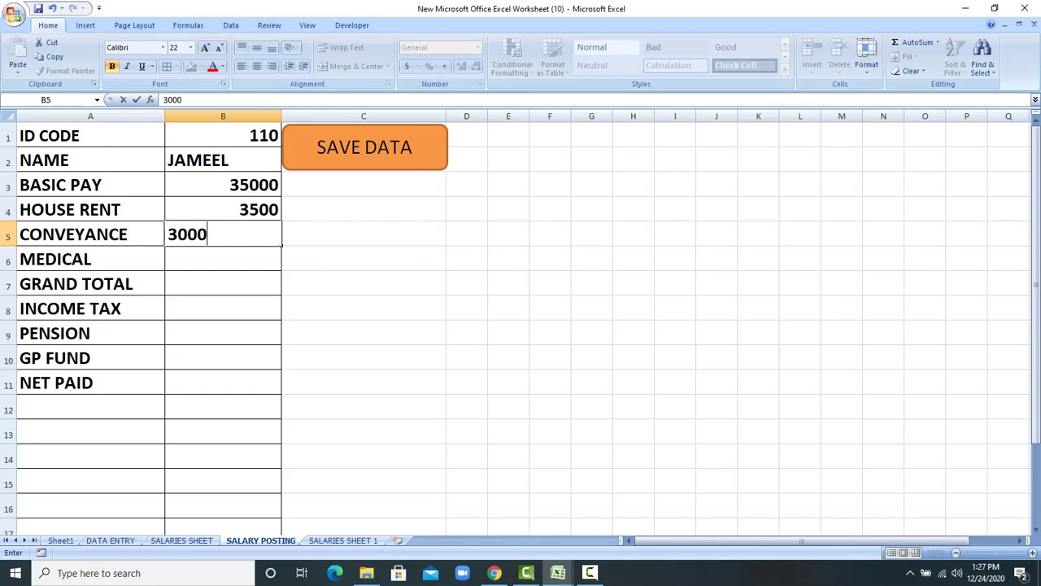
key(Return)
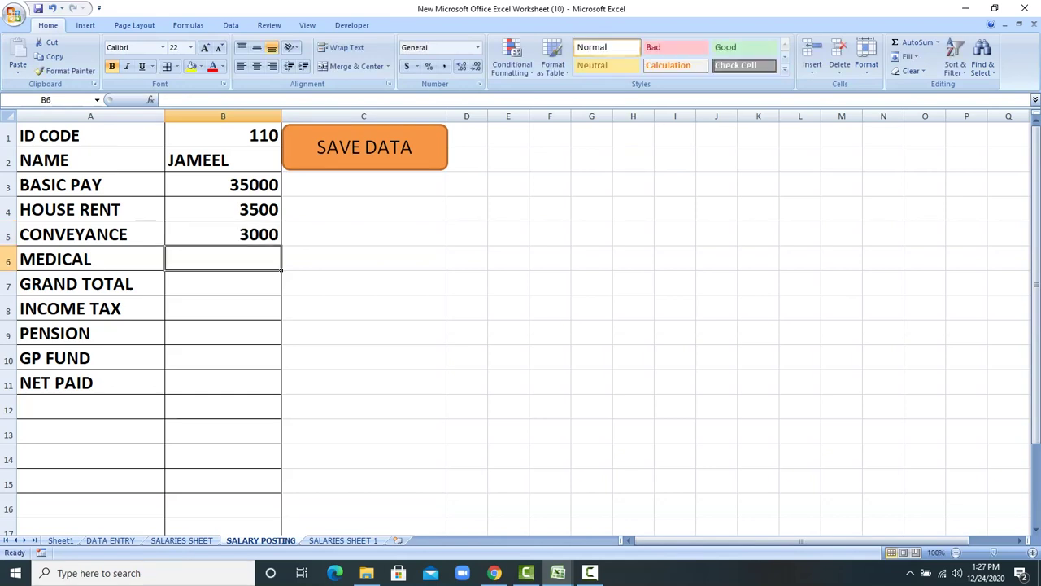
text(1200)
key(Return)
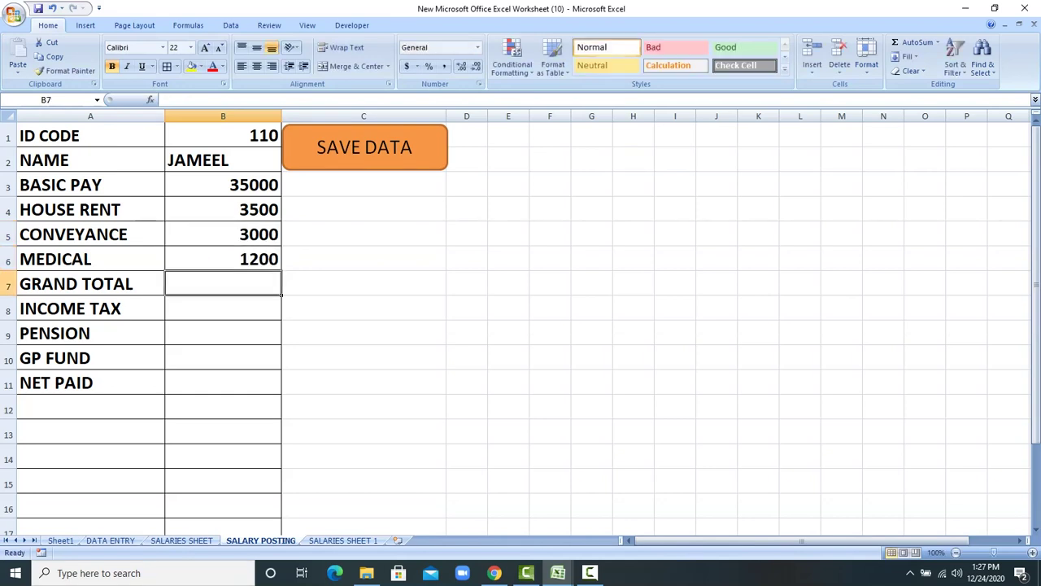
Step: AutoSum the pay items into a 42700 GRAND TOTAL and enter deductions 700, 600, 400
drag(223, 185, 223, 283)
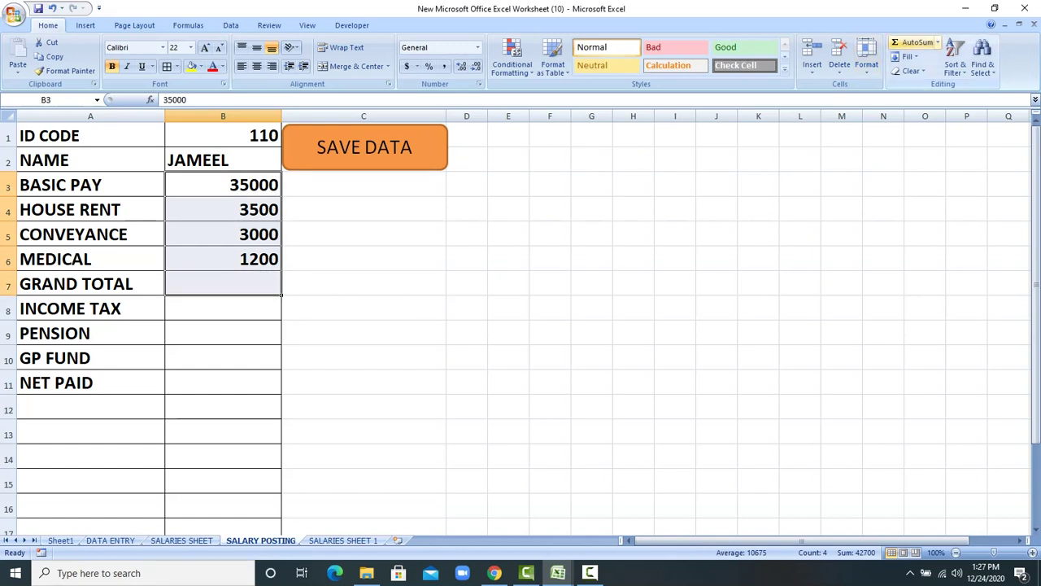
click(917, 42)
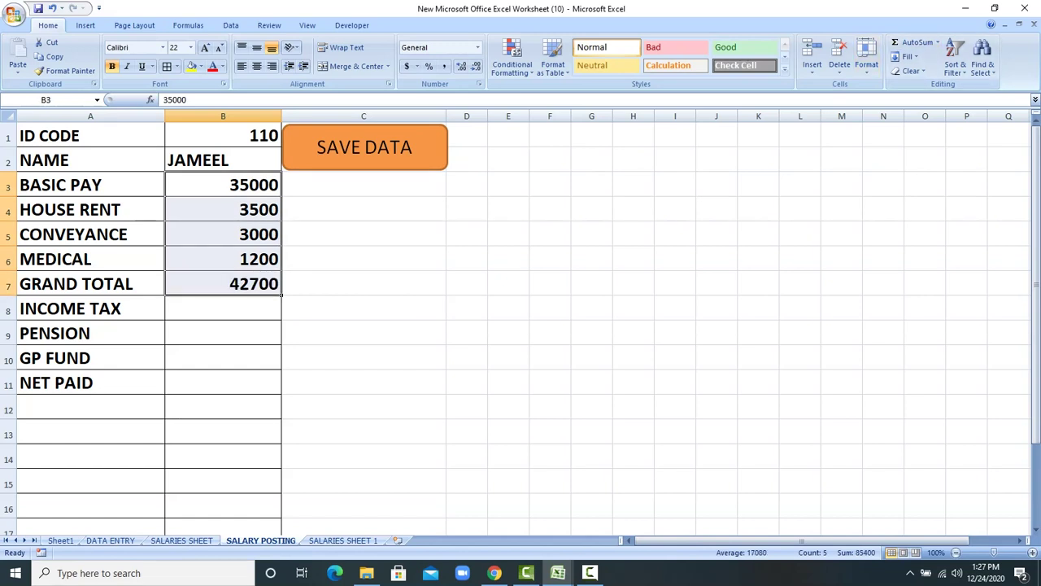
click(223, 308)
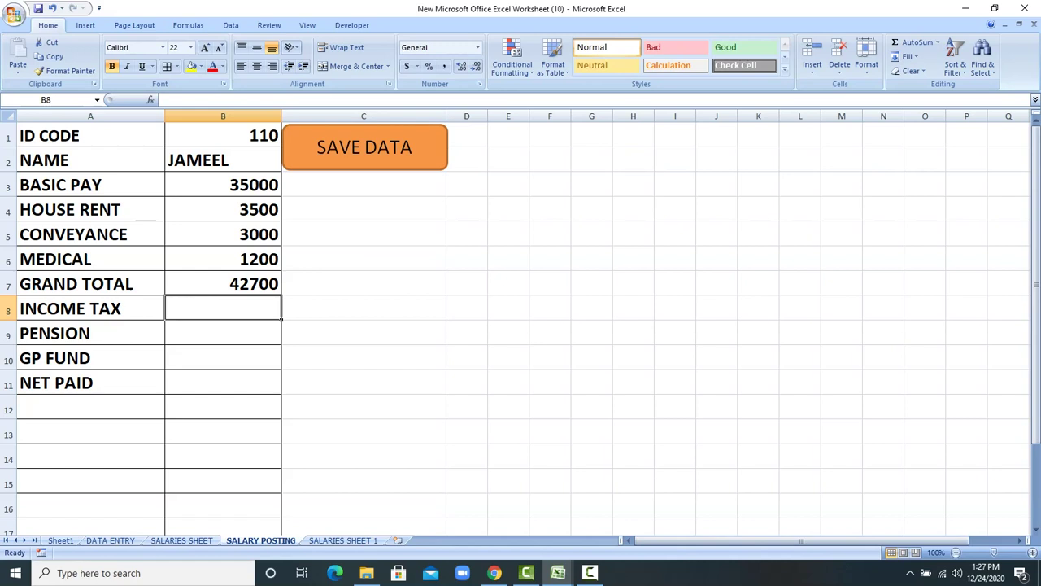
text(700)
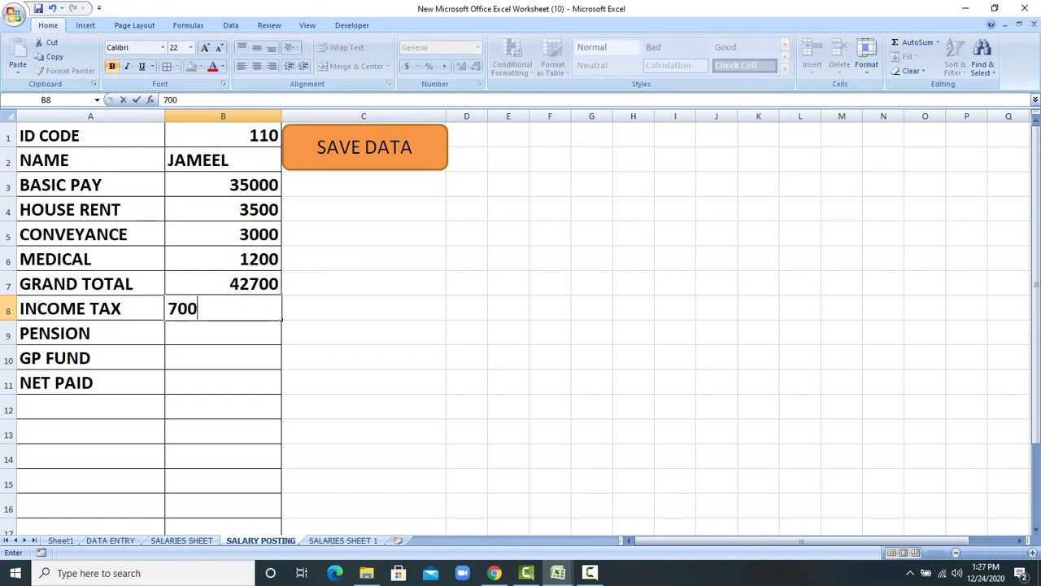
key(Return)
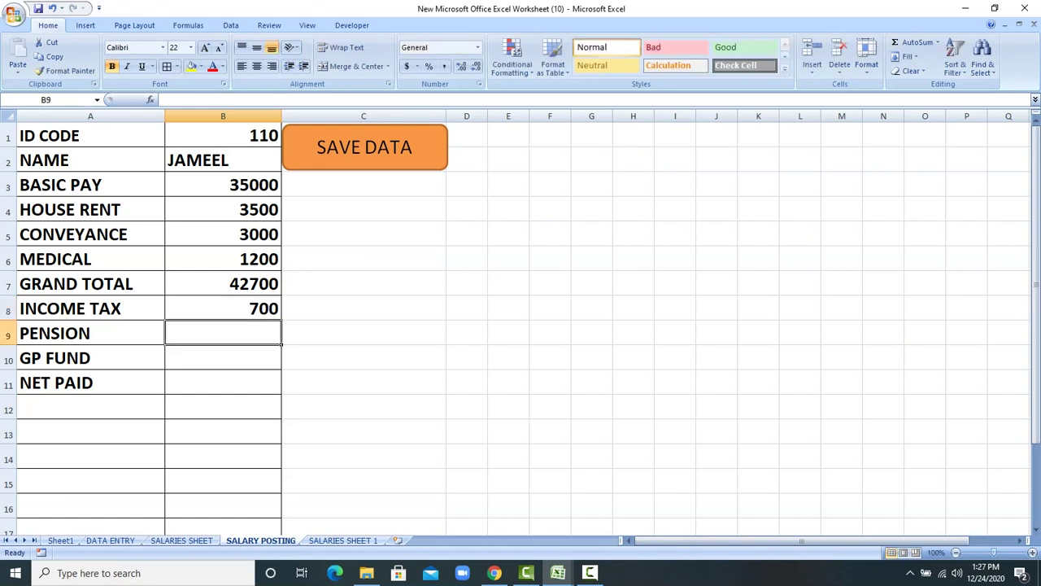
text(600)
key(Return)
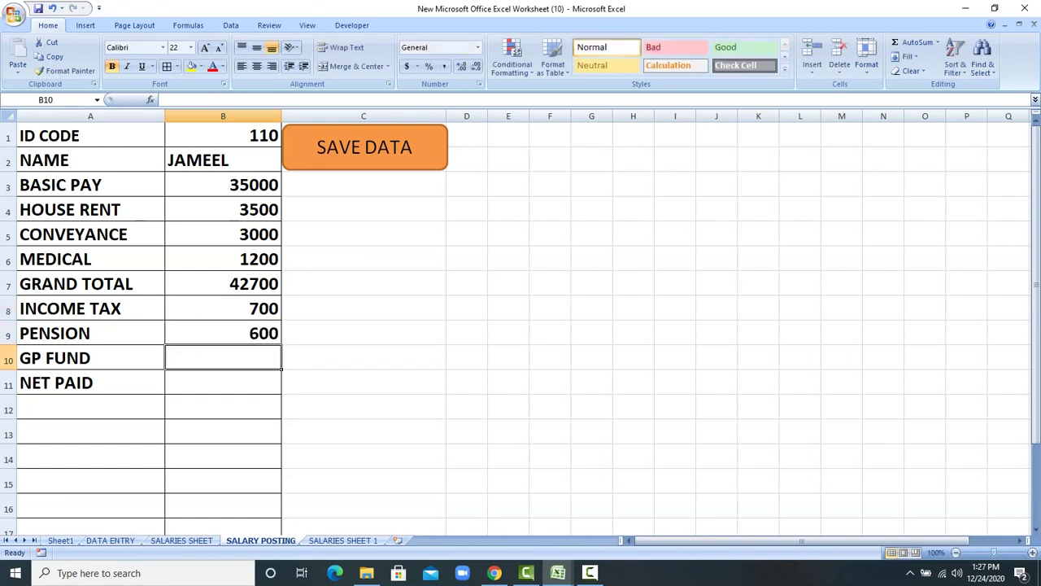
text(400)
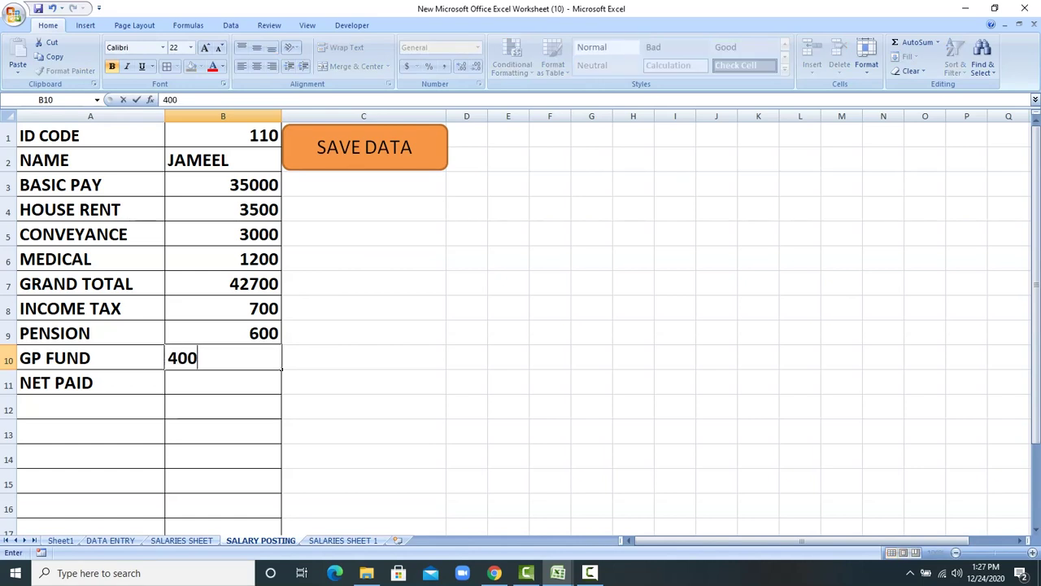
key(Return)
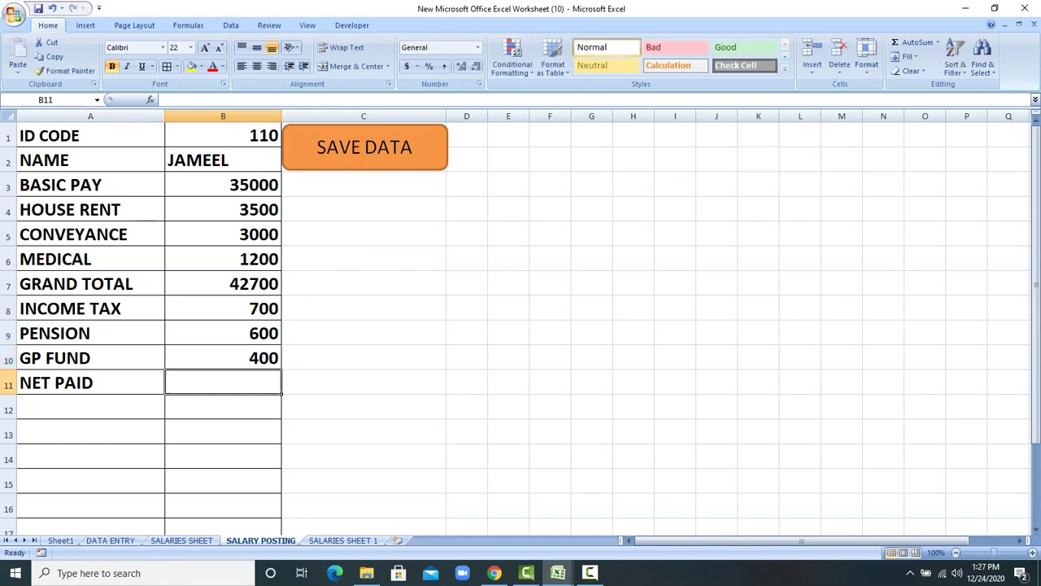
Step: Build the net paid formula +B7-B8-B9-B10 in B11, giving 41000
text(+)
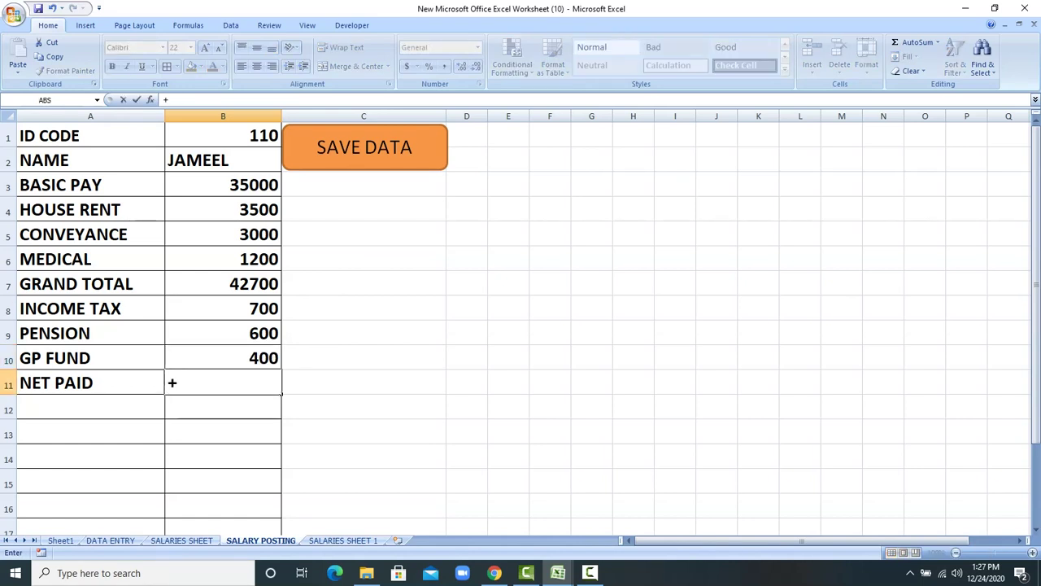
text(B7-)
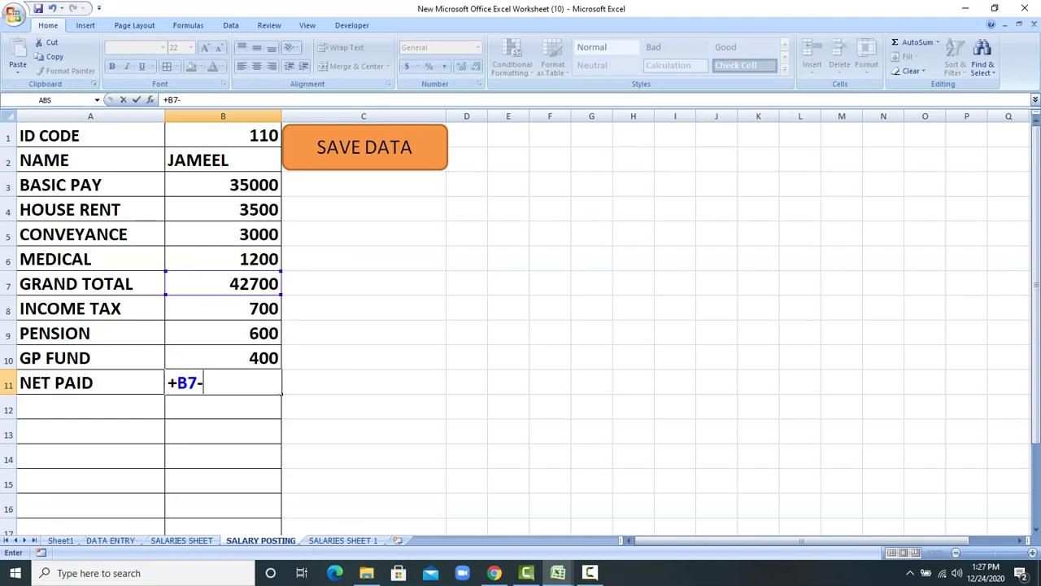
click(223, 308)
text(-)
click(223, 332)
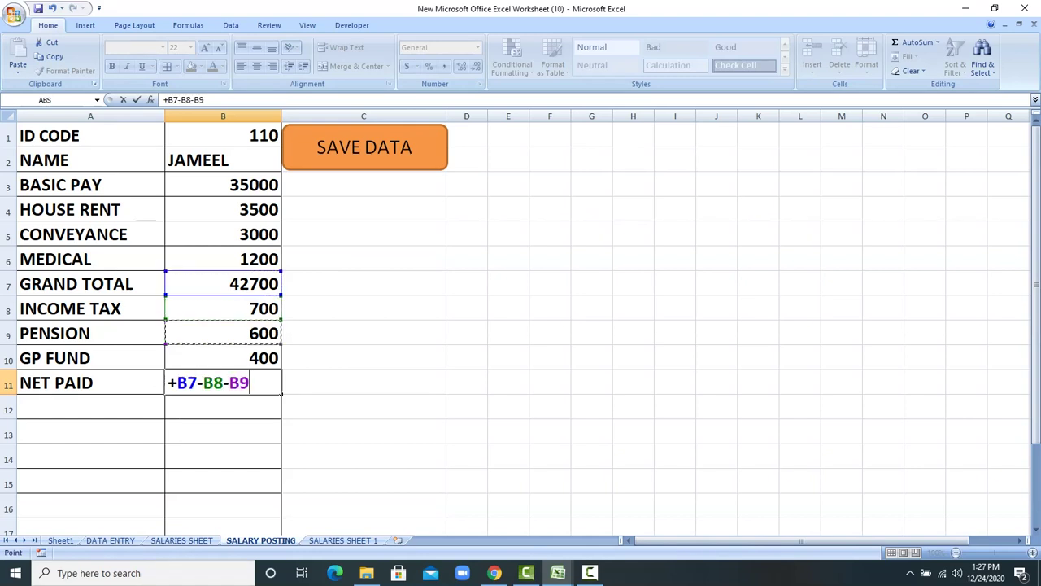
text(-)
click(268, 358)
key(Return)
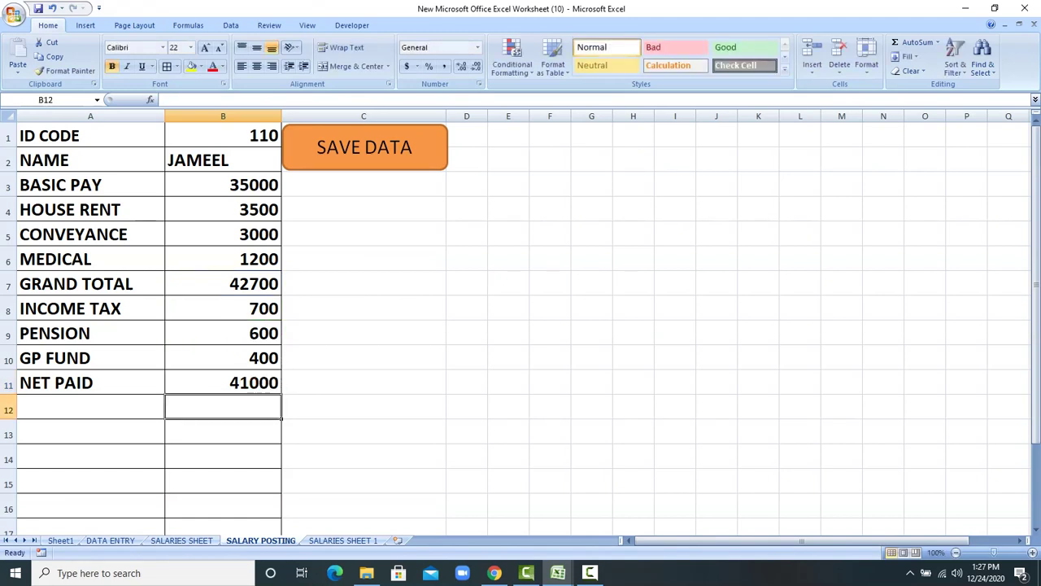
Step: Check the ID code and name cells, then save the record with SAVE DATA
click(223, 161)
click(223, 136)
drag(223, 136, 222, 160)
click(223, 136)
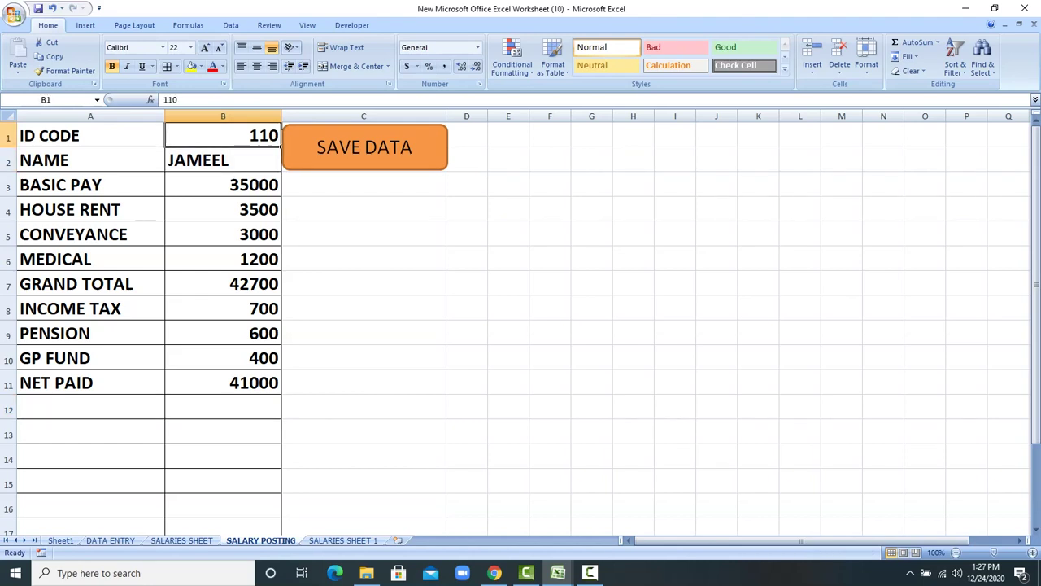
click(223, 160)
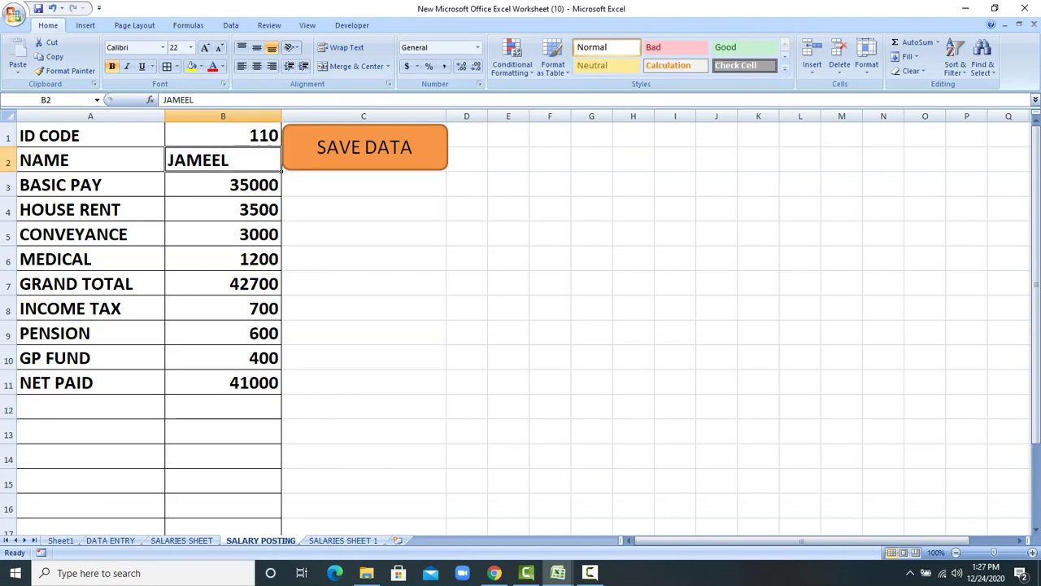
click(365, 148)
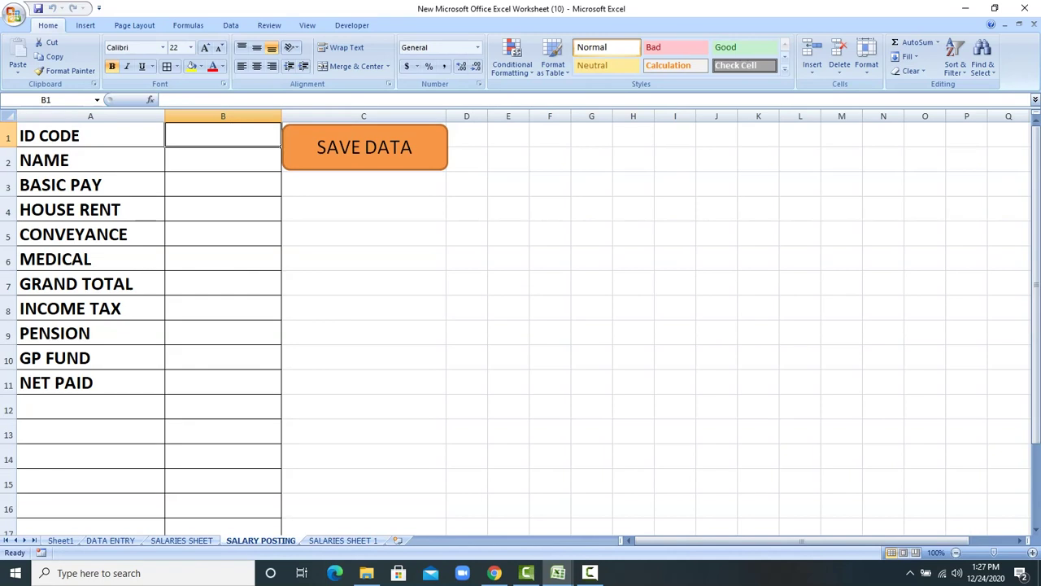
Step: Inspect the new ID 110 row on SALARIES SHEET 1 and return to SALARY POSTING
click(344, 541)
click(44, 185)
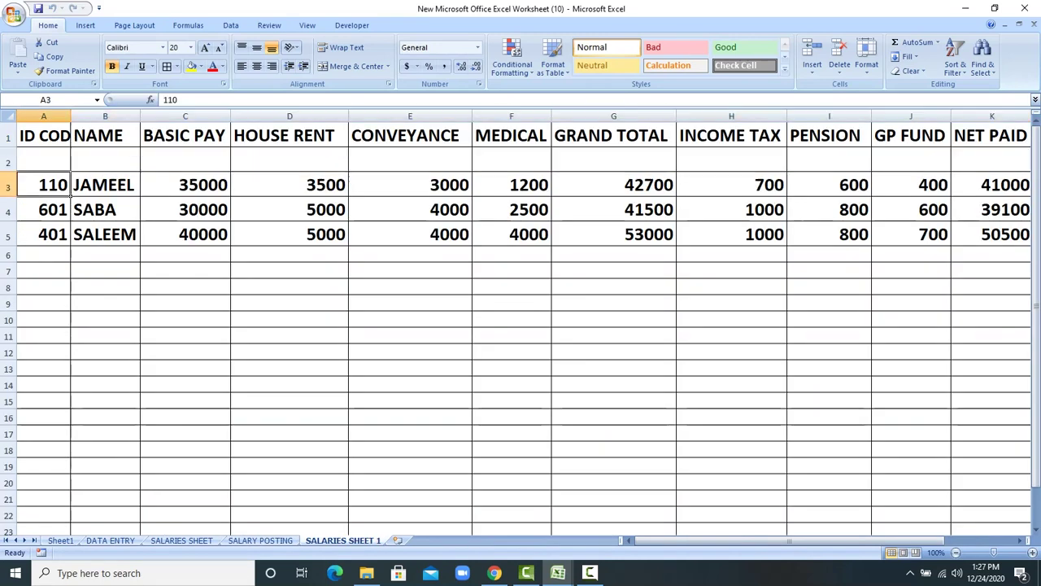
click(104, 185)
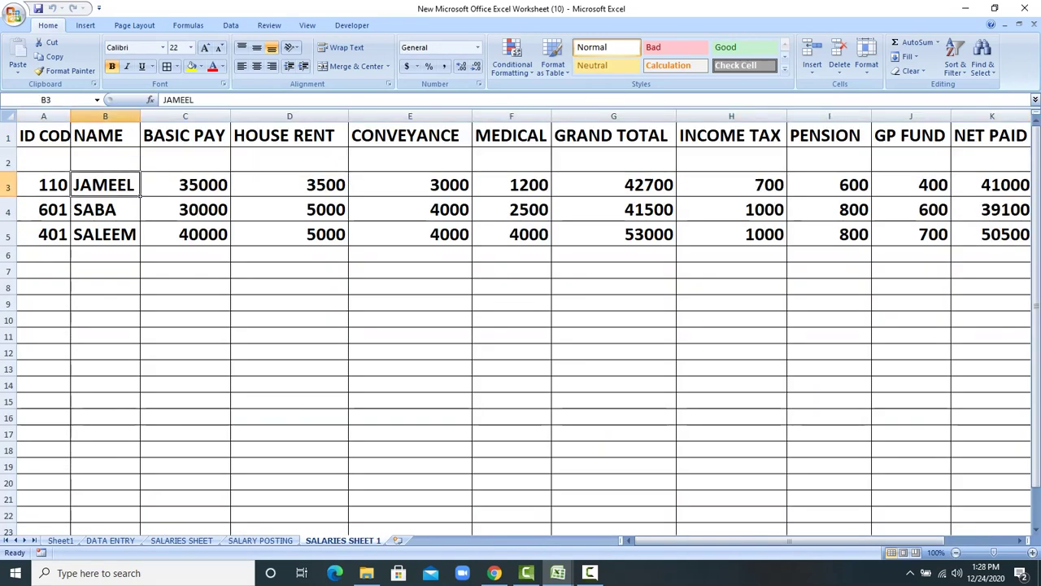
click(260, 540)
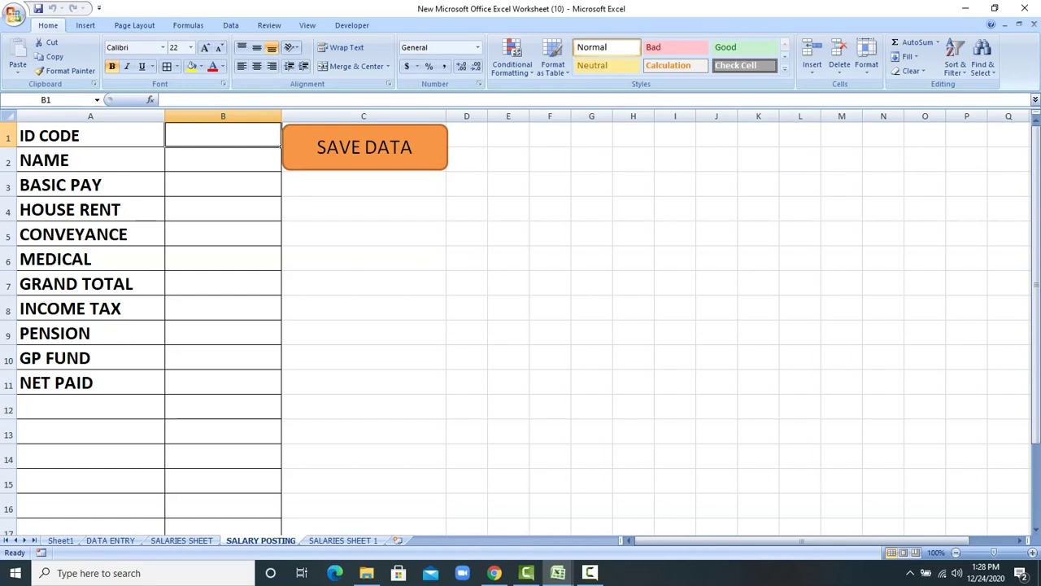
Step: Enter ID 501, the employee's name, and pay items 45000, 6000, 5000 and 4000
text(501)
key(Return)
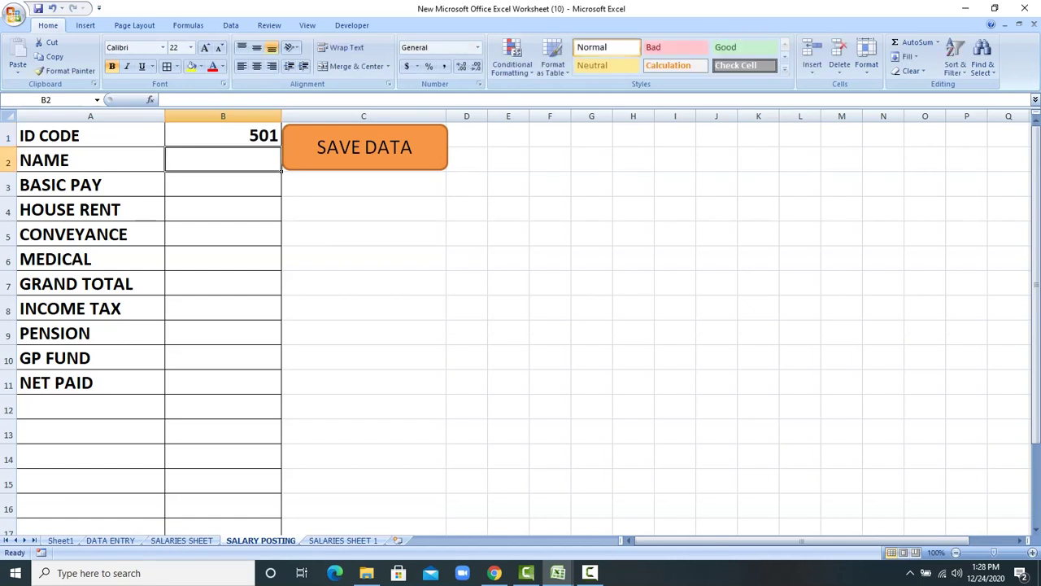
text(ZU)
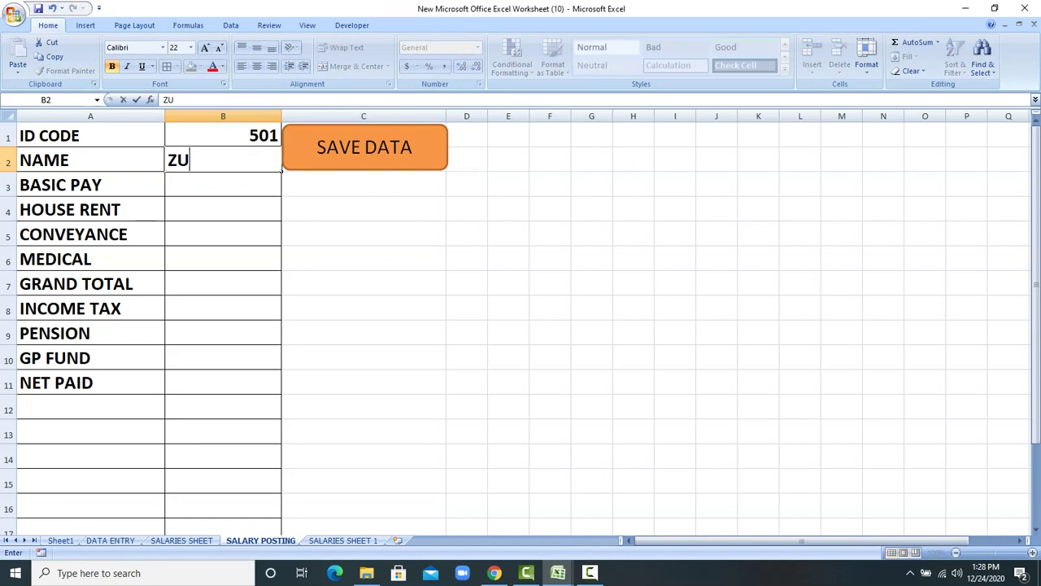
text(BAIR)
key(Return)
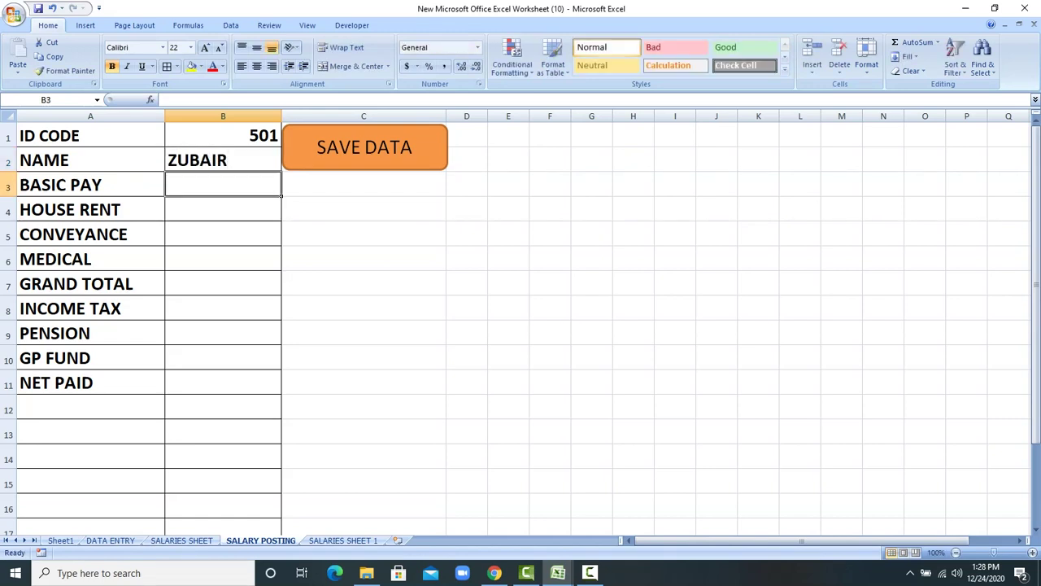
text(45000)
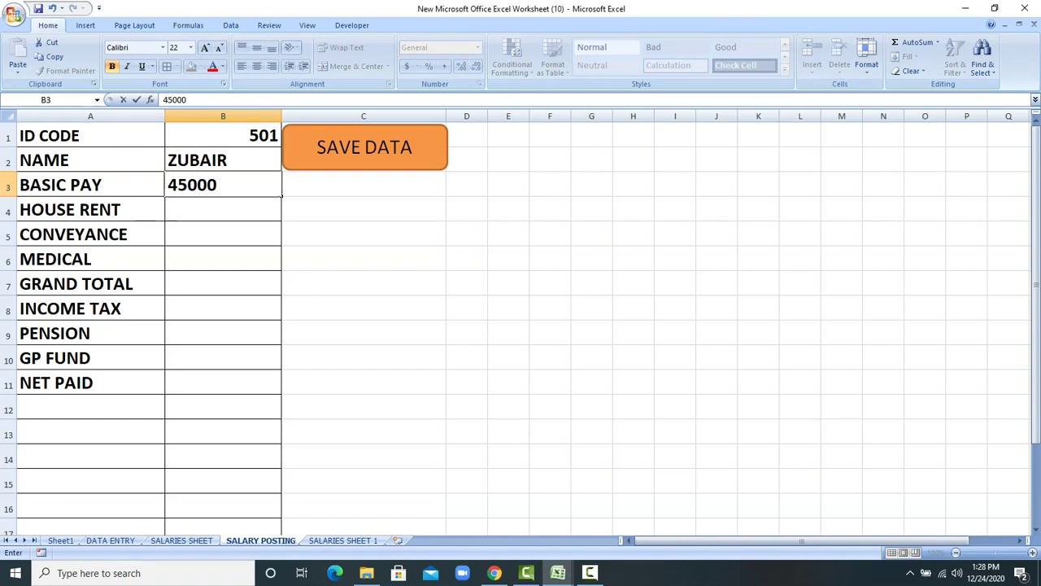
key(Return)
text(6000)
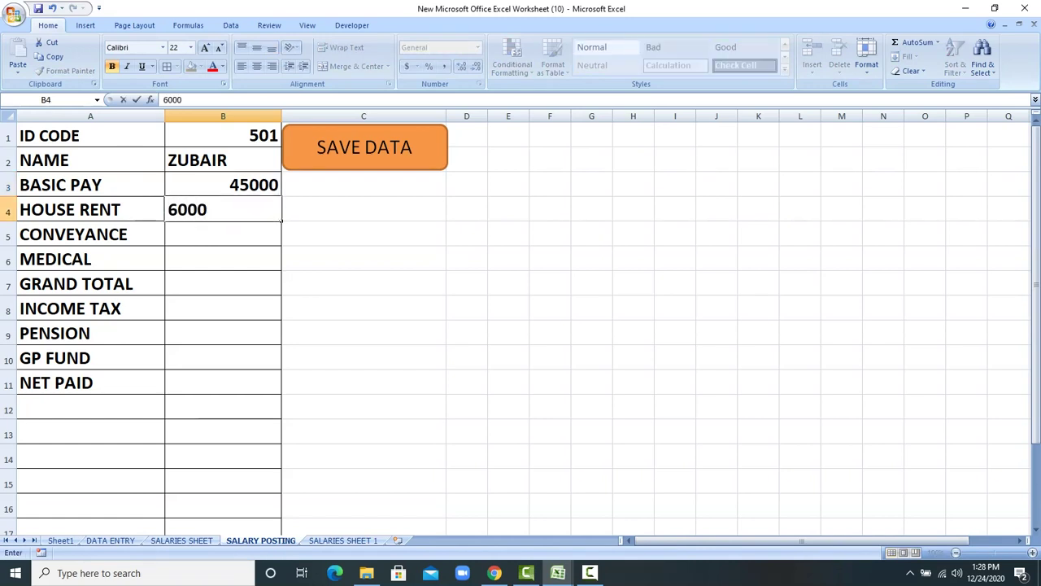
key(Return)
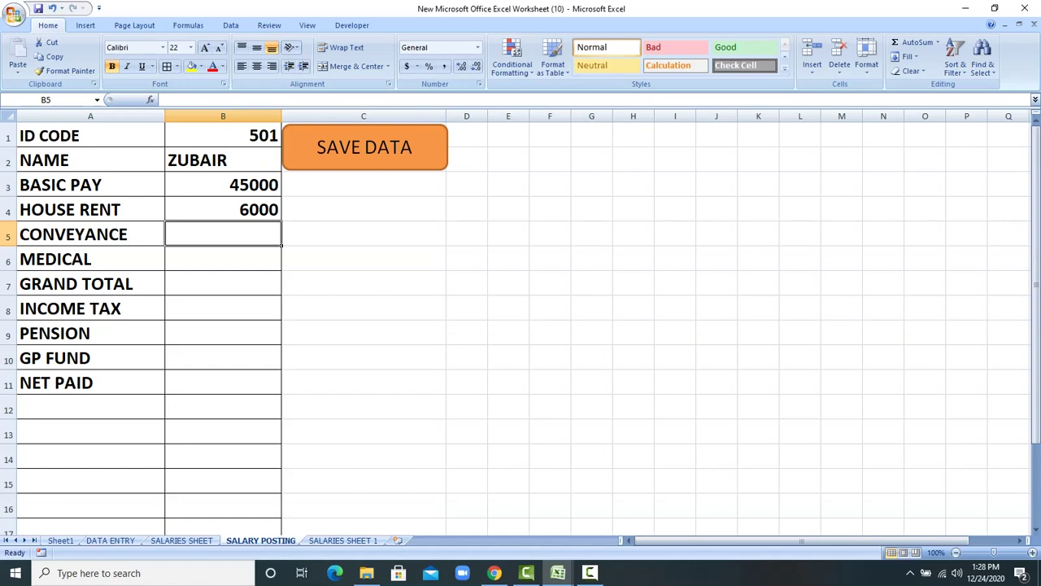
text(5000)
key(Return)
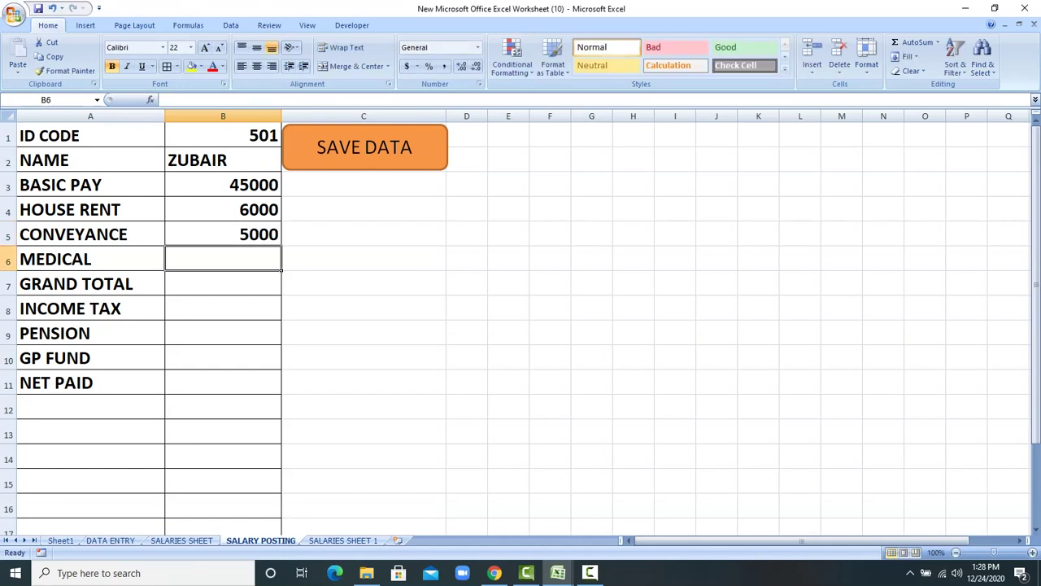
text(4000)
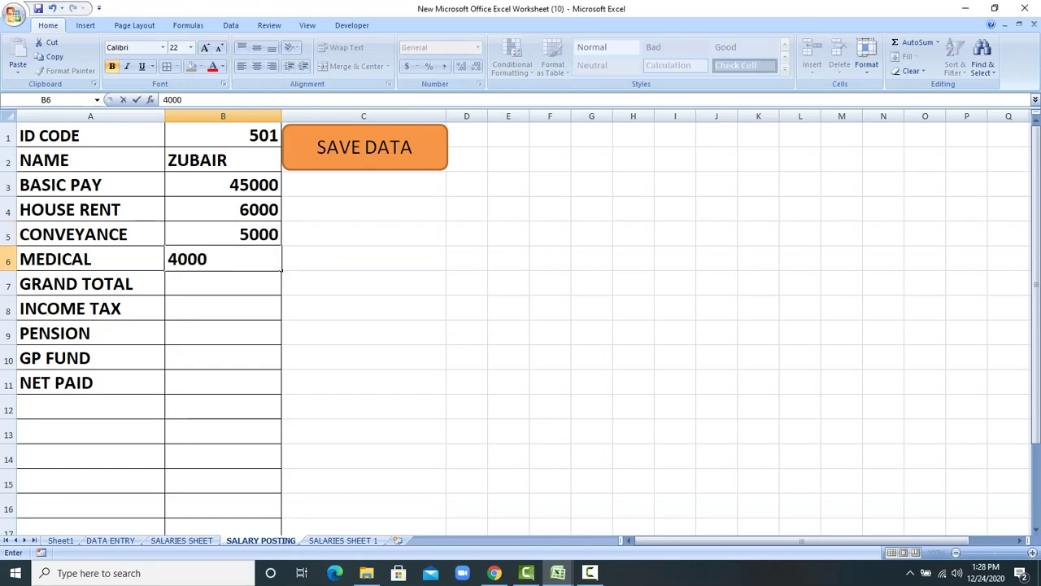
key(Return)
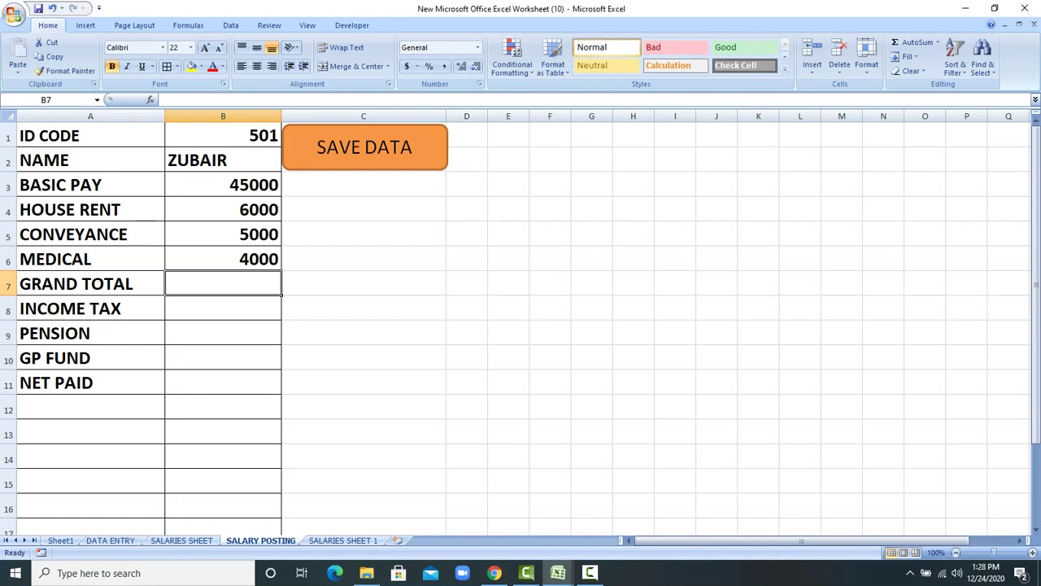
Step: AutoSum a 60000 grand total, enter deductions 1200, 900, 800, and net paid +B7-B8-B9-B10
drag(223, 185, 223, 283)
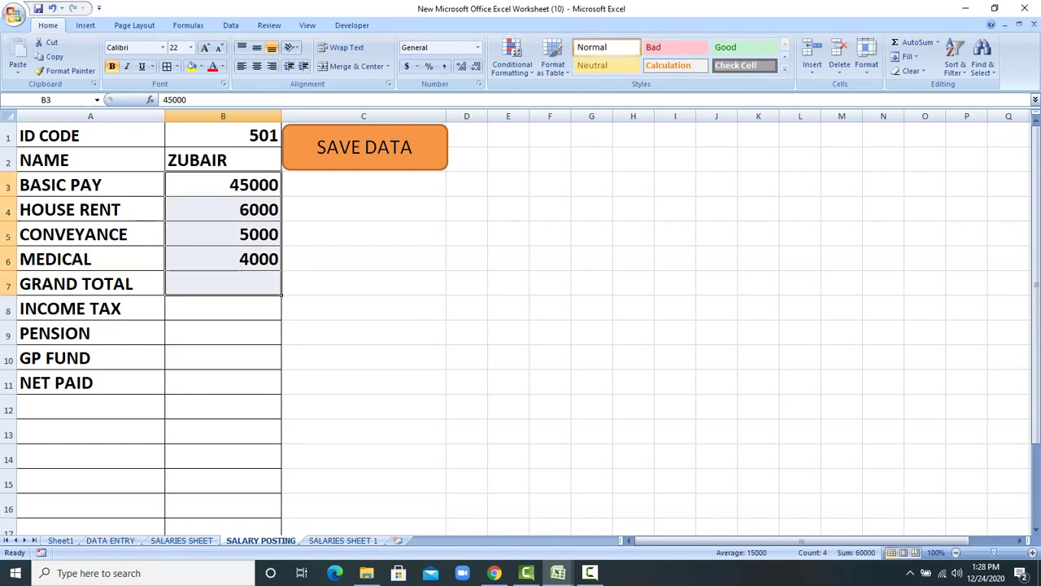
key(alt+equal)
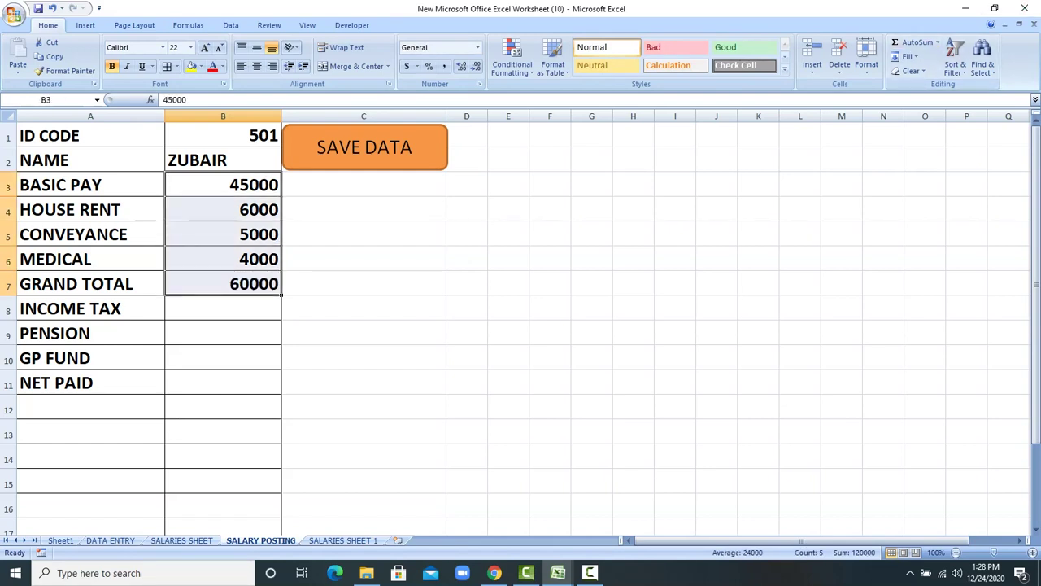
click(223, 309)
text(1200)
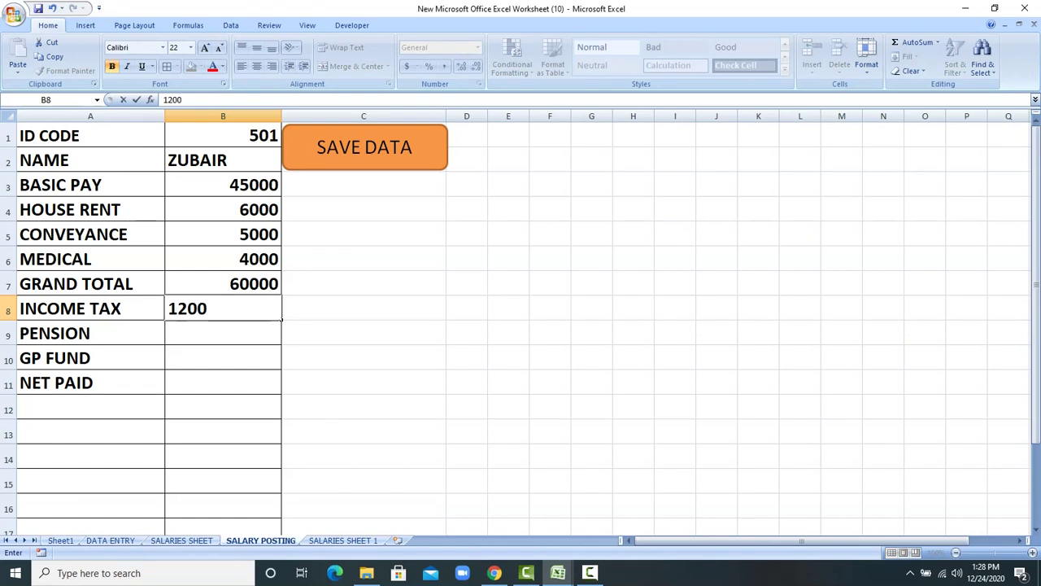
key(Return)
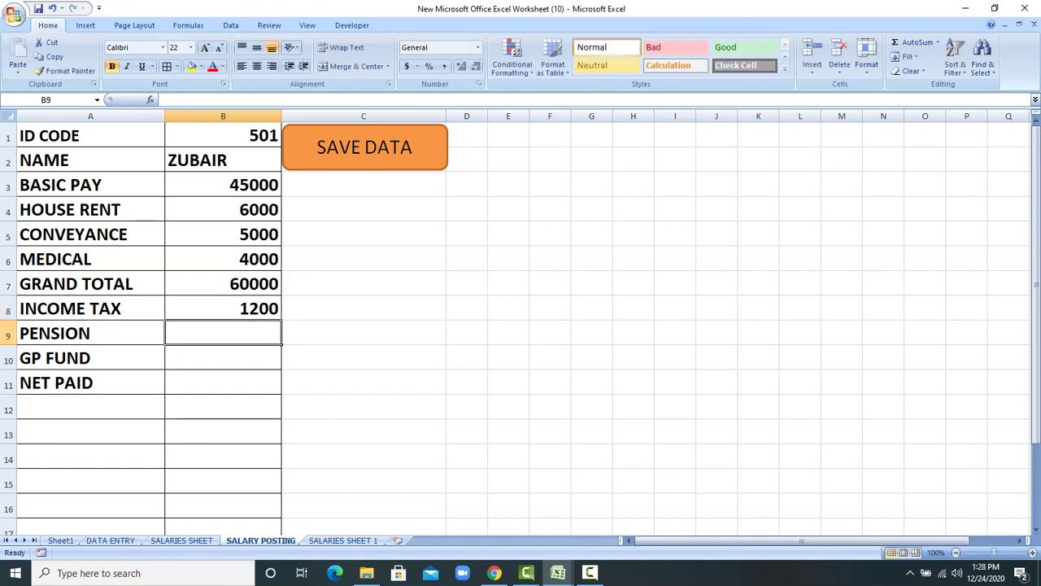
text(900)
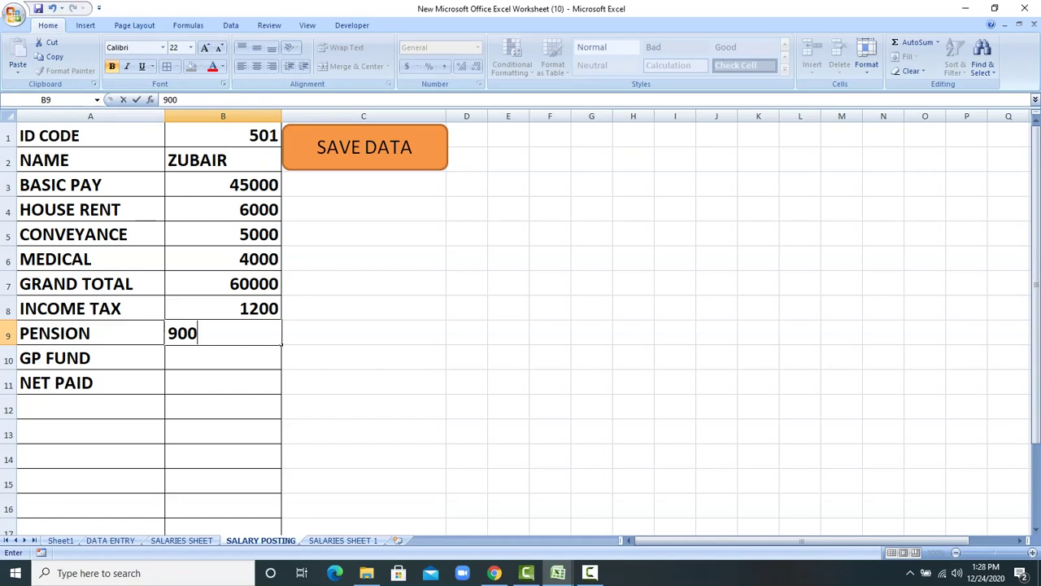
key(Return)
text(800)
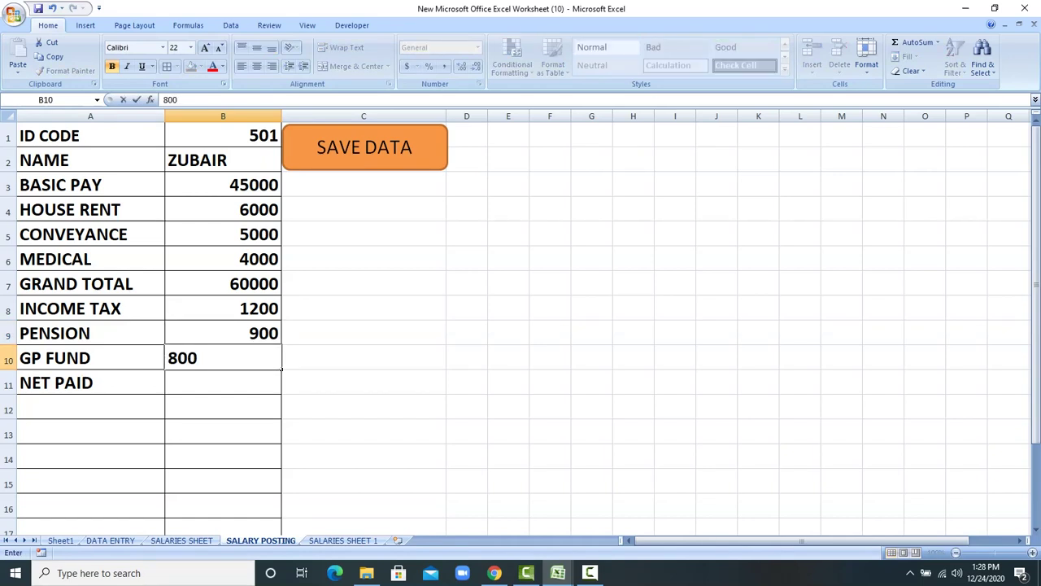
key(Return)
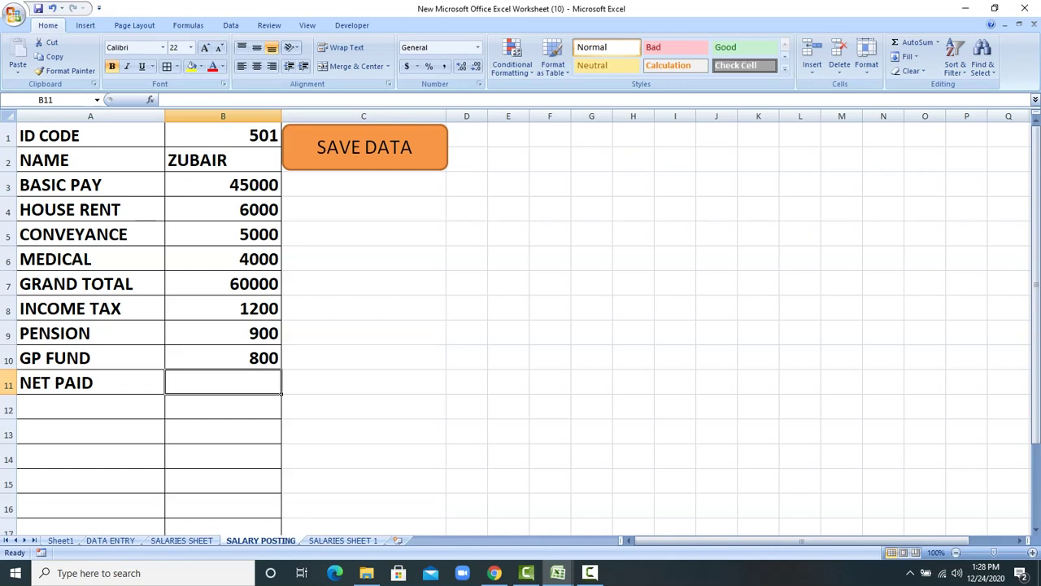
text(+B7-)
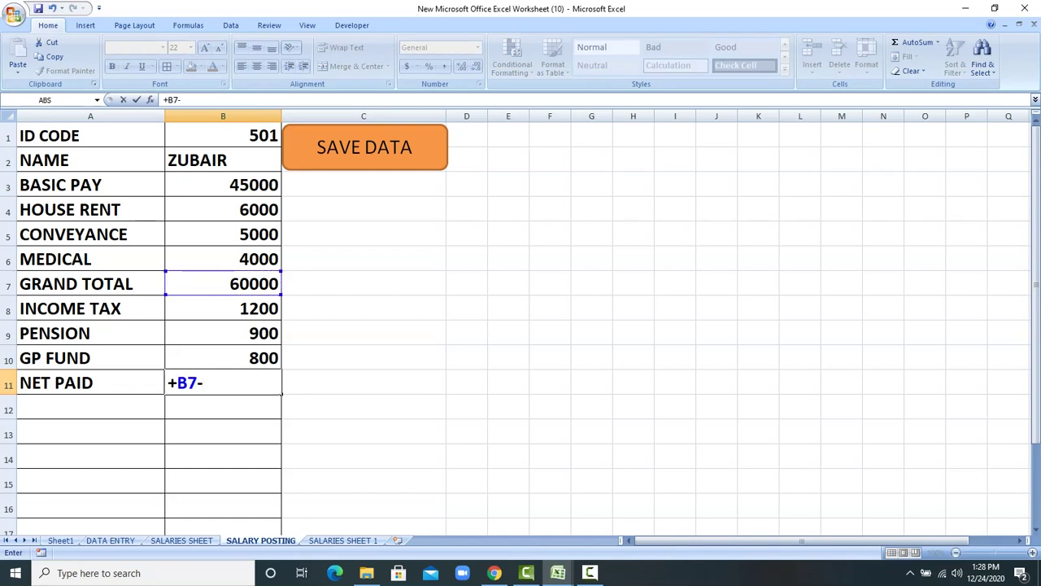
text(B8-)
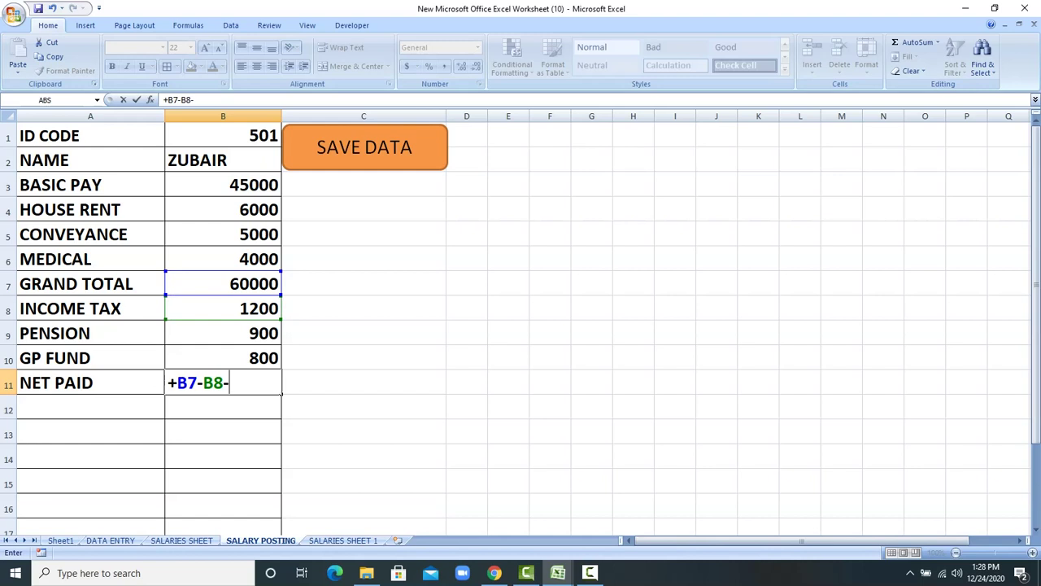
text(B9-)
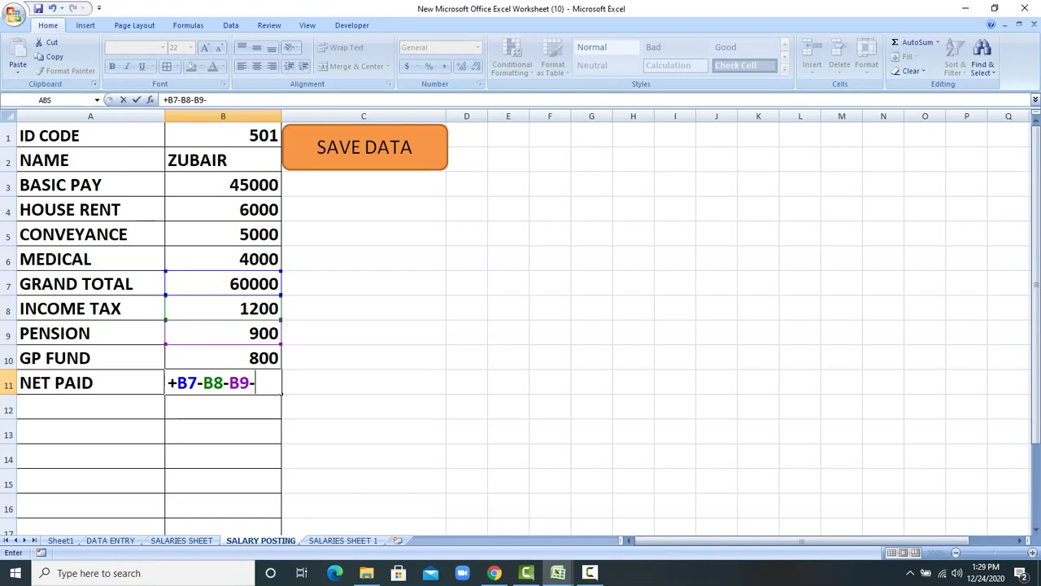
key(Up)
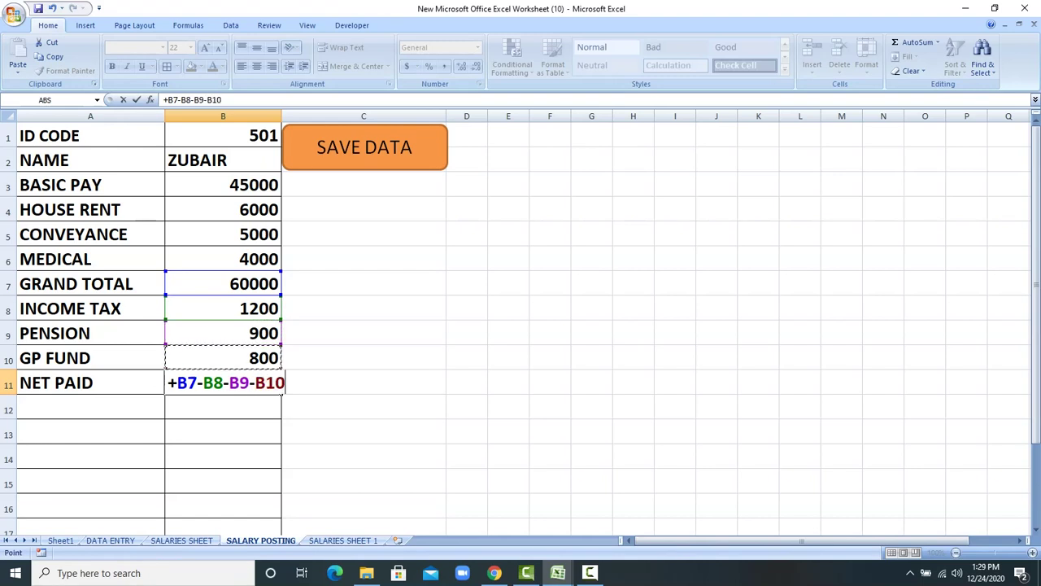
key(Return)
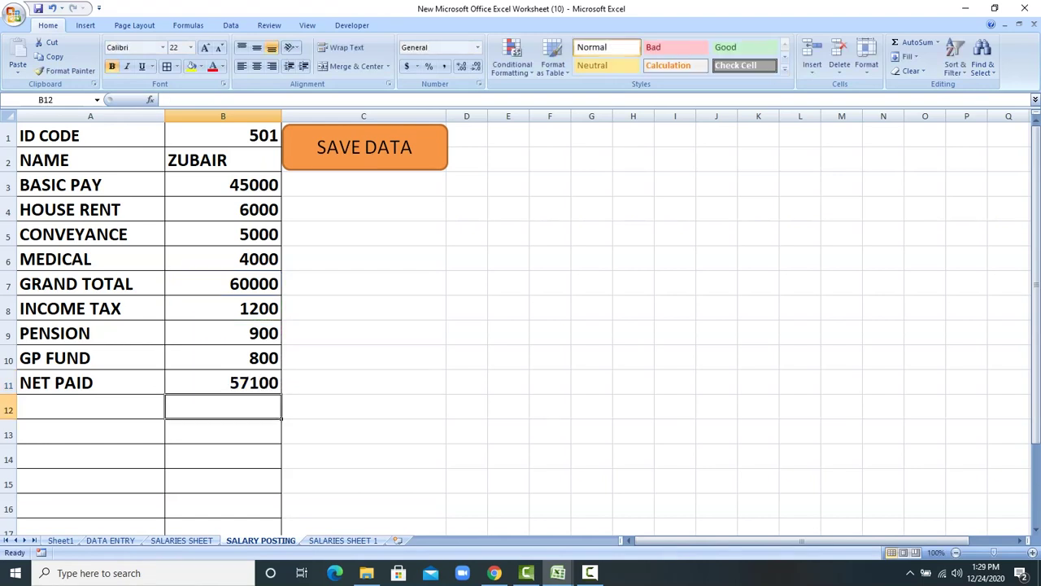
Step: Save the record with Ctrl+Shift+S and view ID 501's new row on SALARIES SHEET 1
key(ctrl+shift+s)
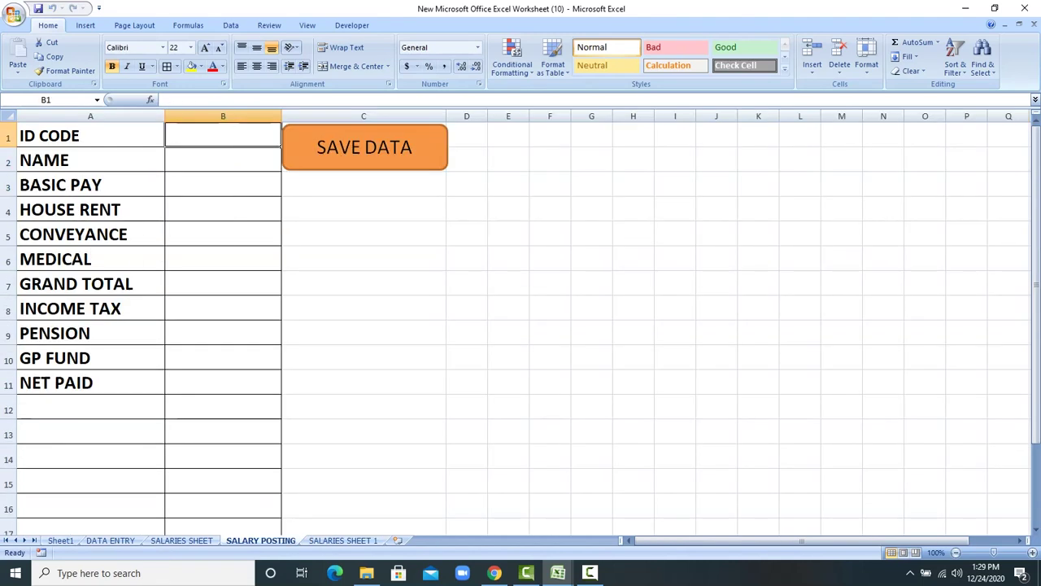
key(ctrl+Page_Down)
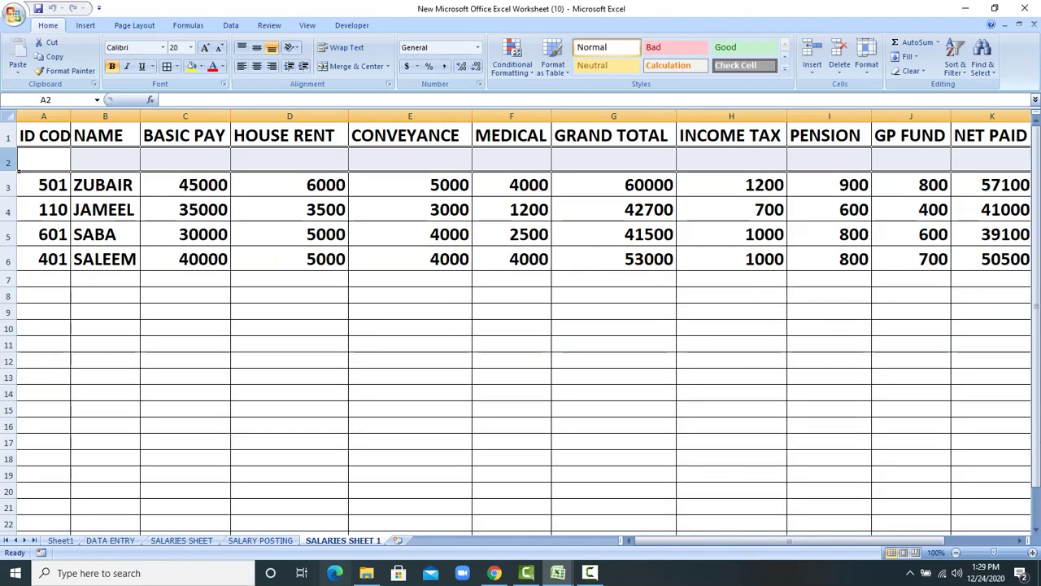
drag(41, 185, 104, 185)
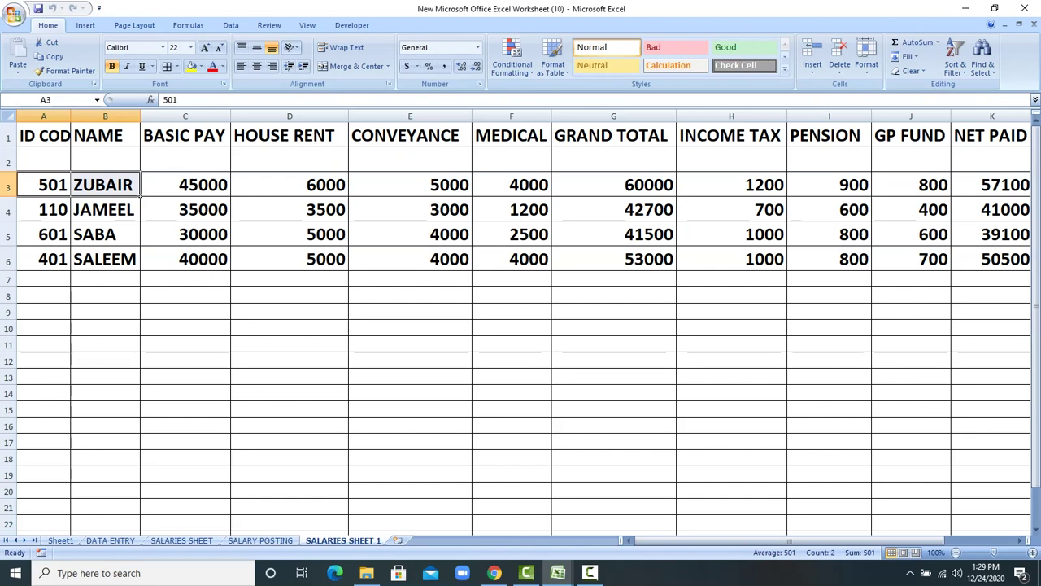